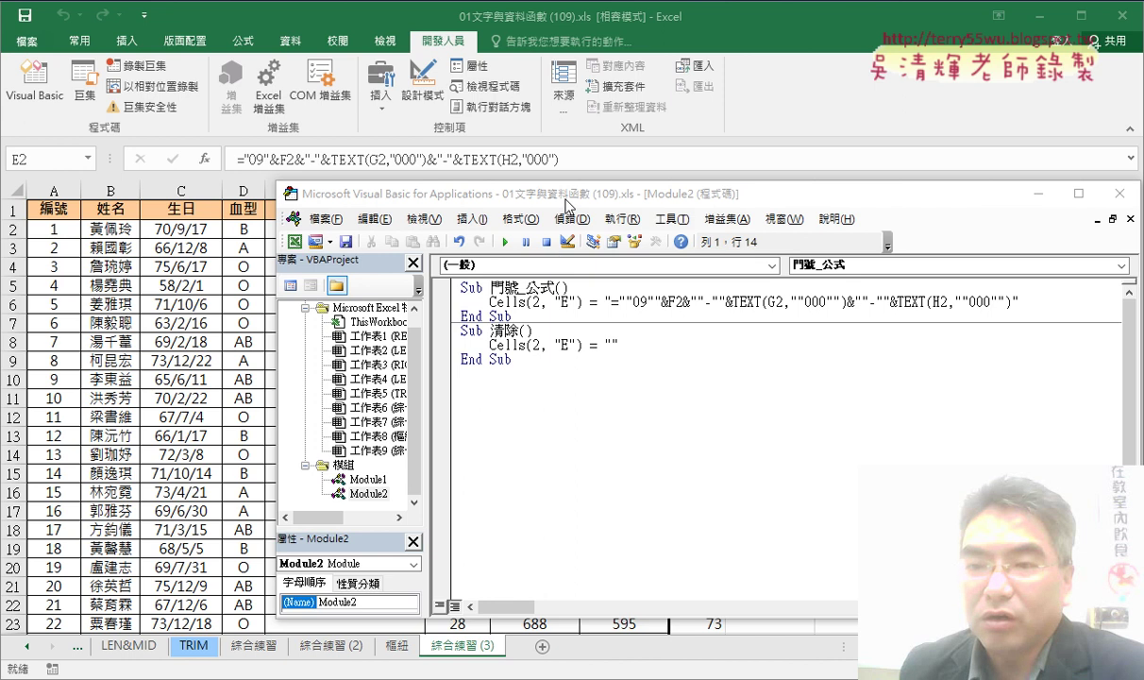
- Move the code editor aside to reveal column E, then run the 清除 macro to clear E2
drag(565, 204, 752, 200)
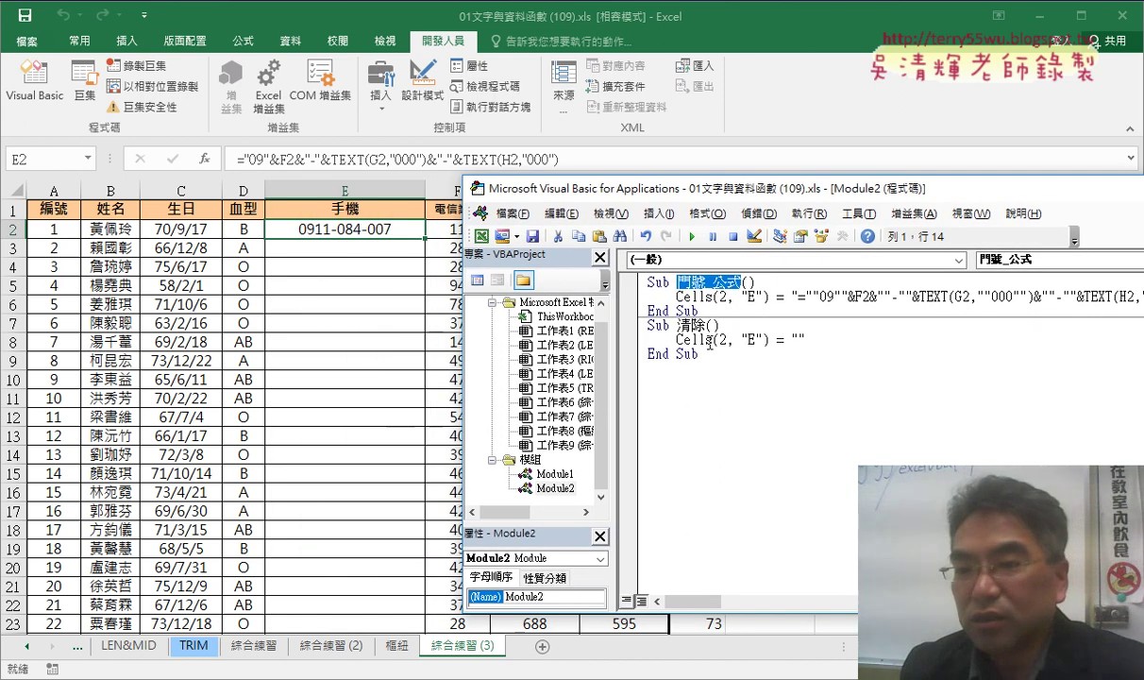
click(709, 342)
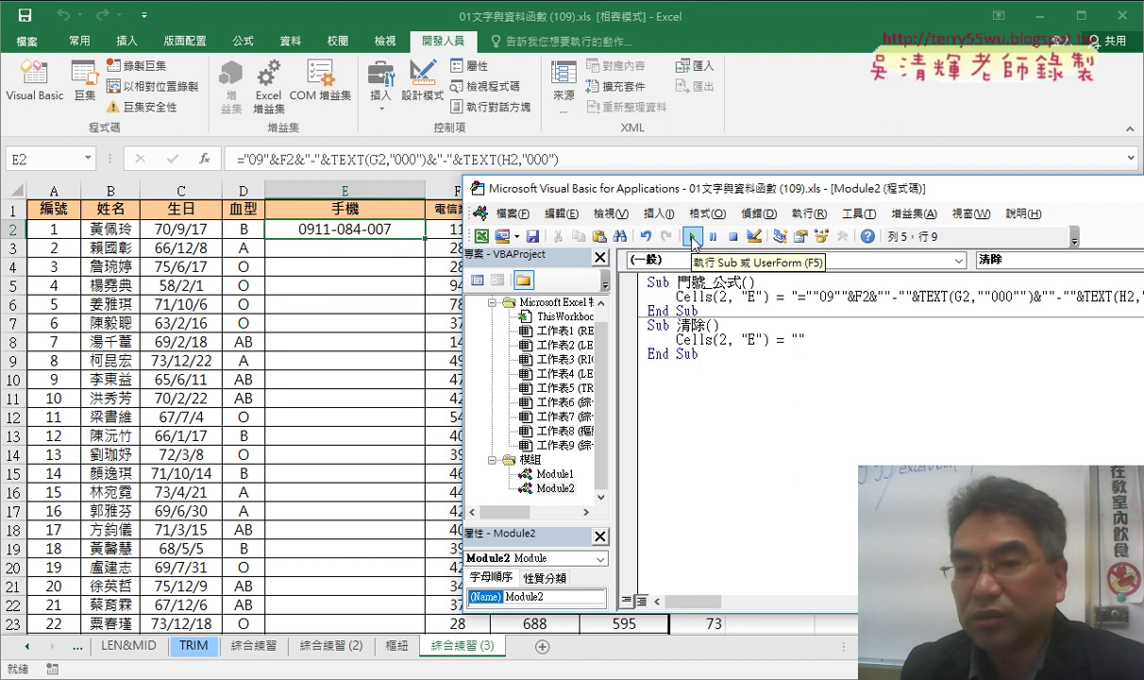
click(694, 236)
click(815, 340)
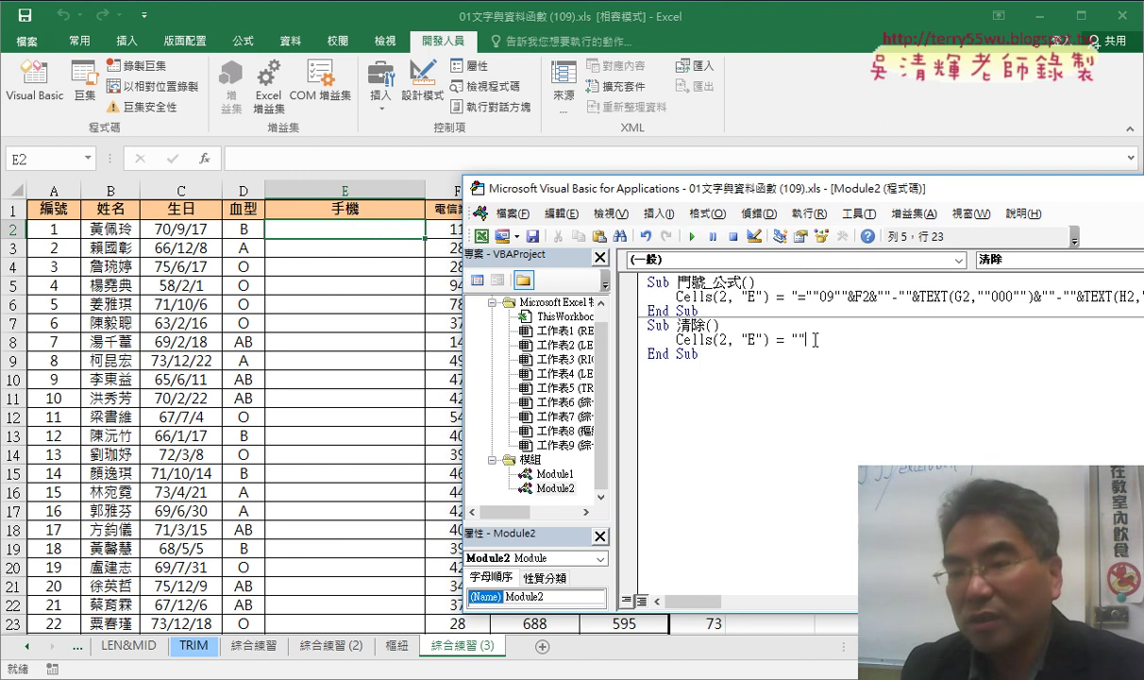
double_click(799, 339)
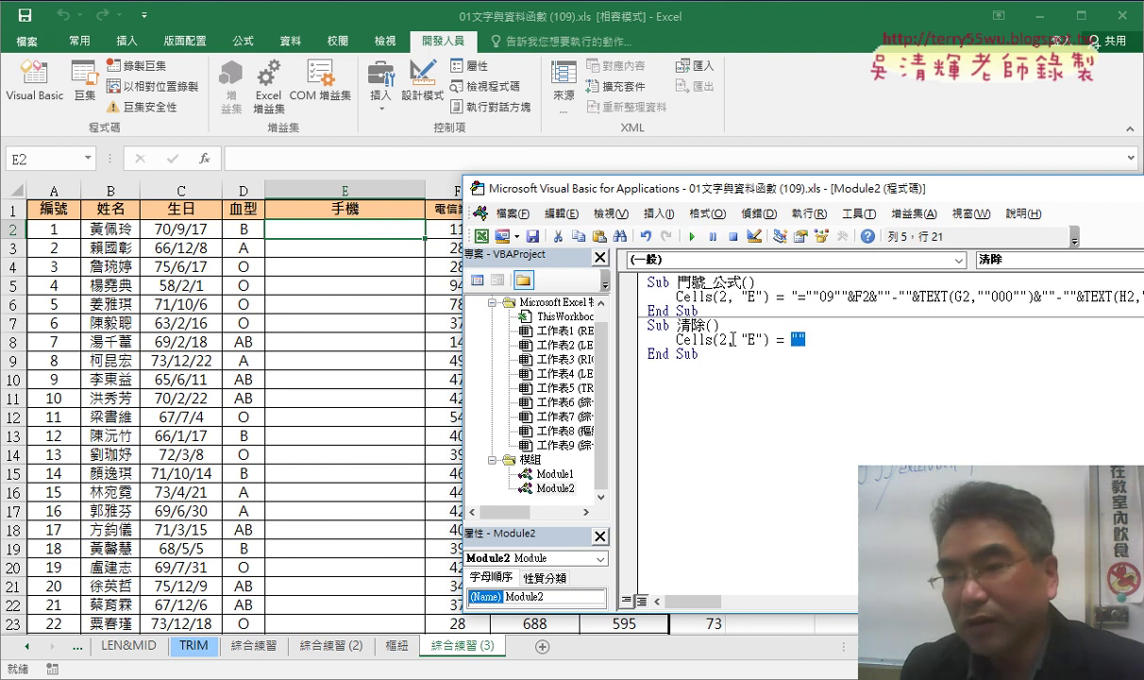
drag(769, 339, 676, 339)
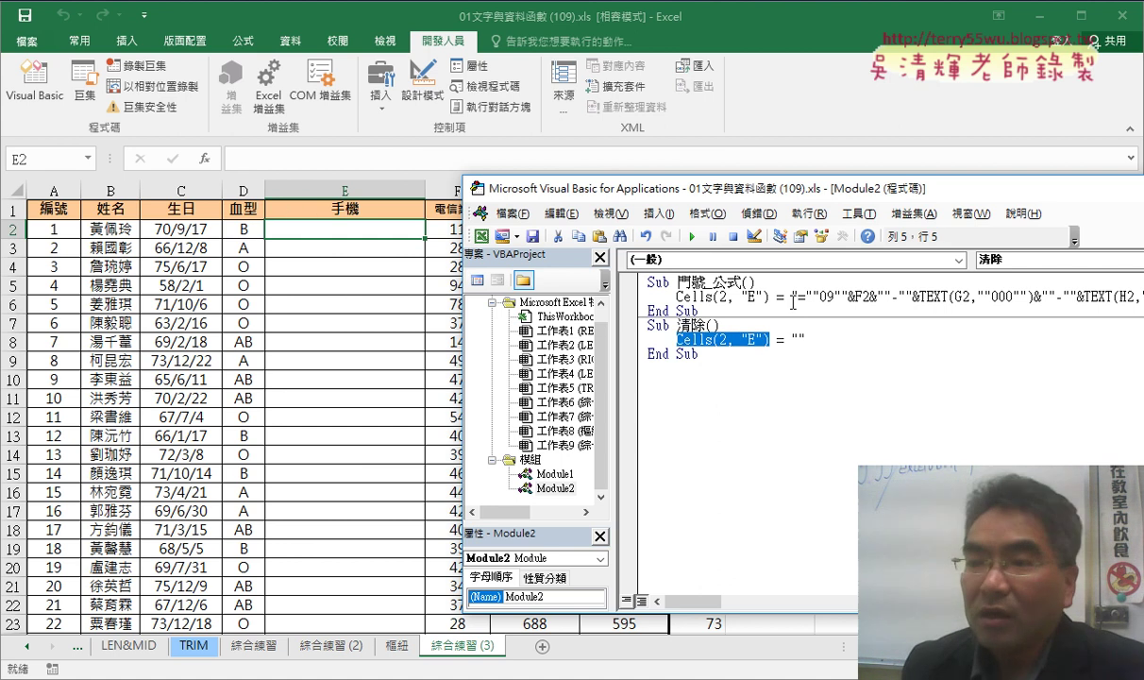
click(834, 298)
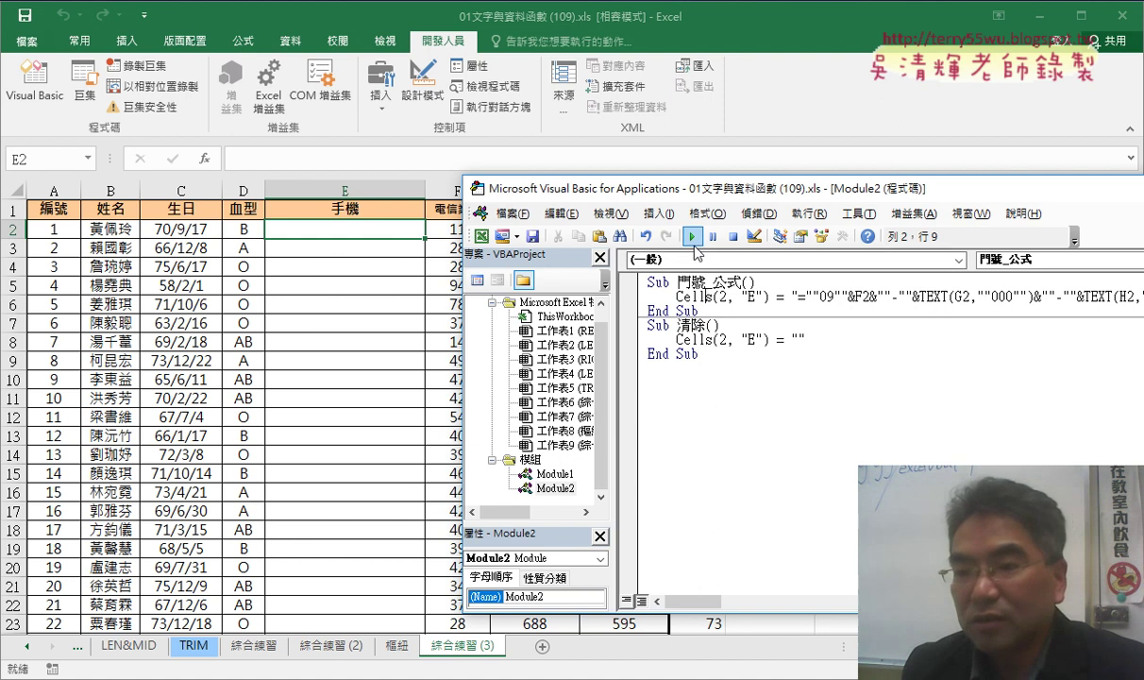
click(693, 237)
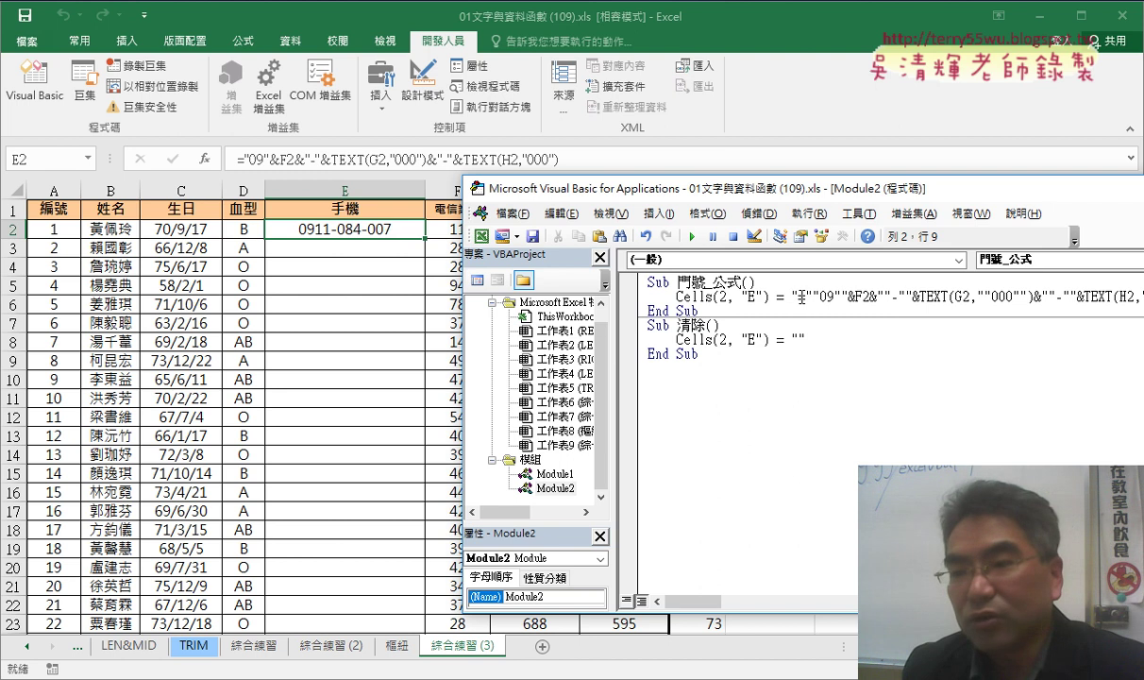
drag(800, 296, 1055, 296)
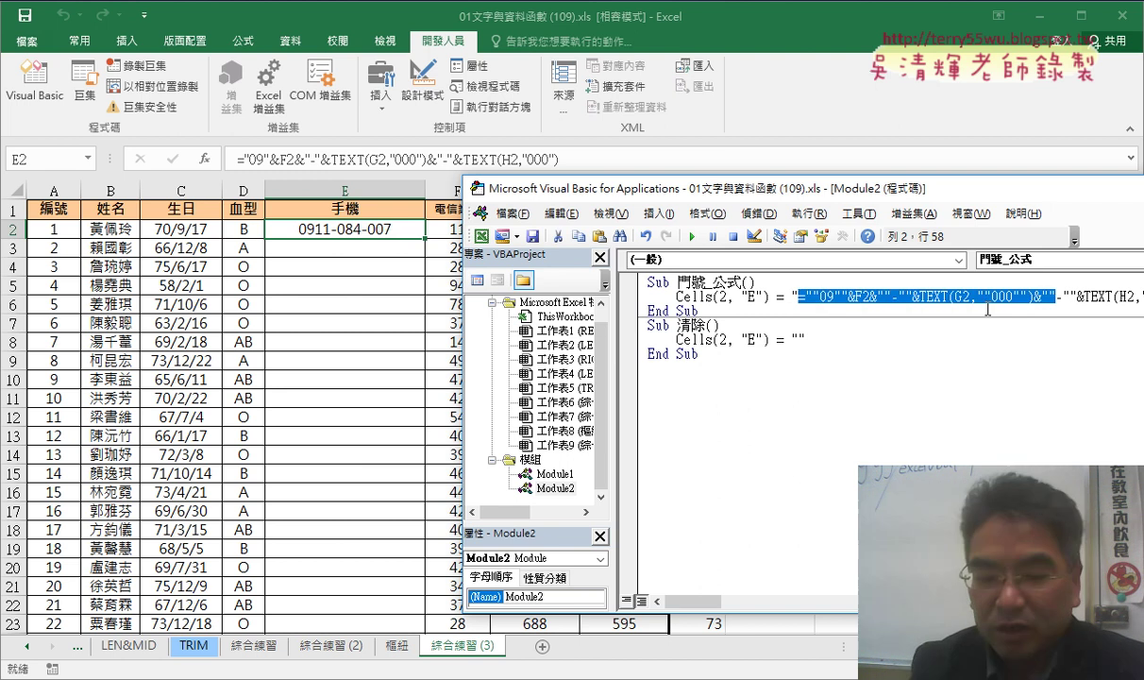
mouse_move(941, 298)
mouse_down()
mouse_move(898, 299)
mouse_move(552, 159)
mouse_up()
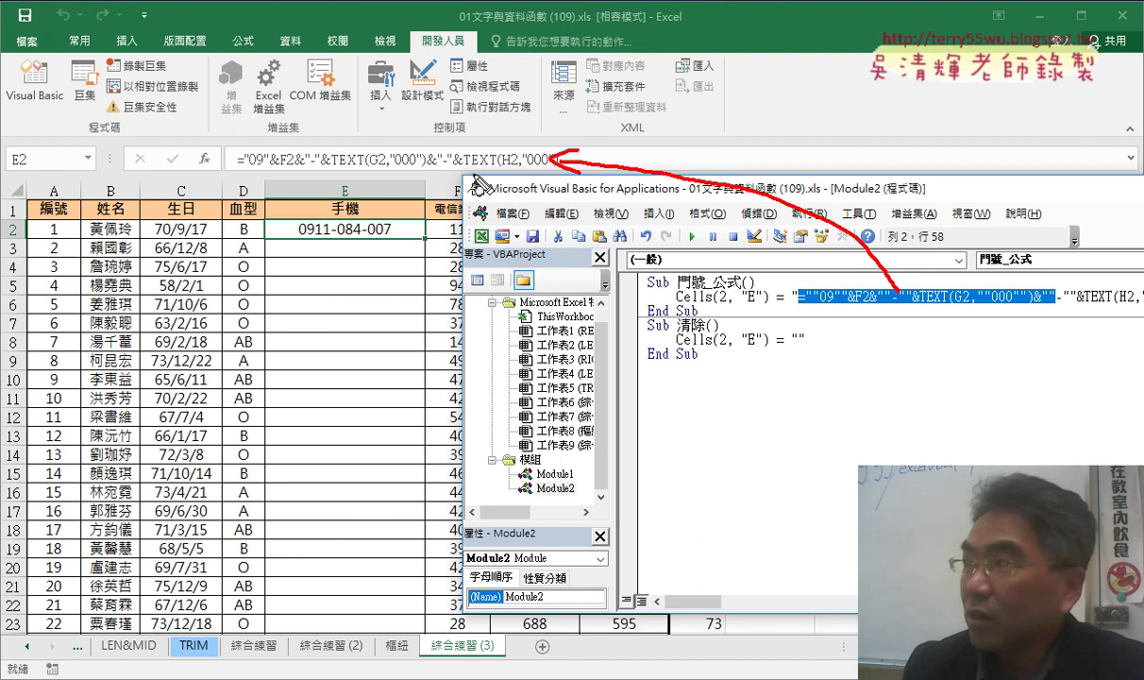
mouse_move(387, 244)
mouse_down()
mouse_move(412, 246)
mouse_move(357, 248)
mouse_up()
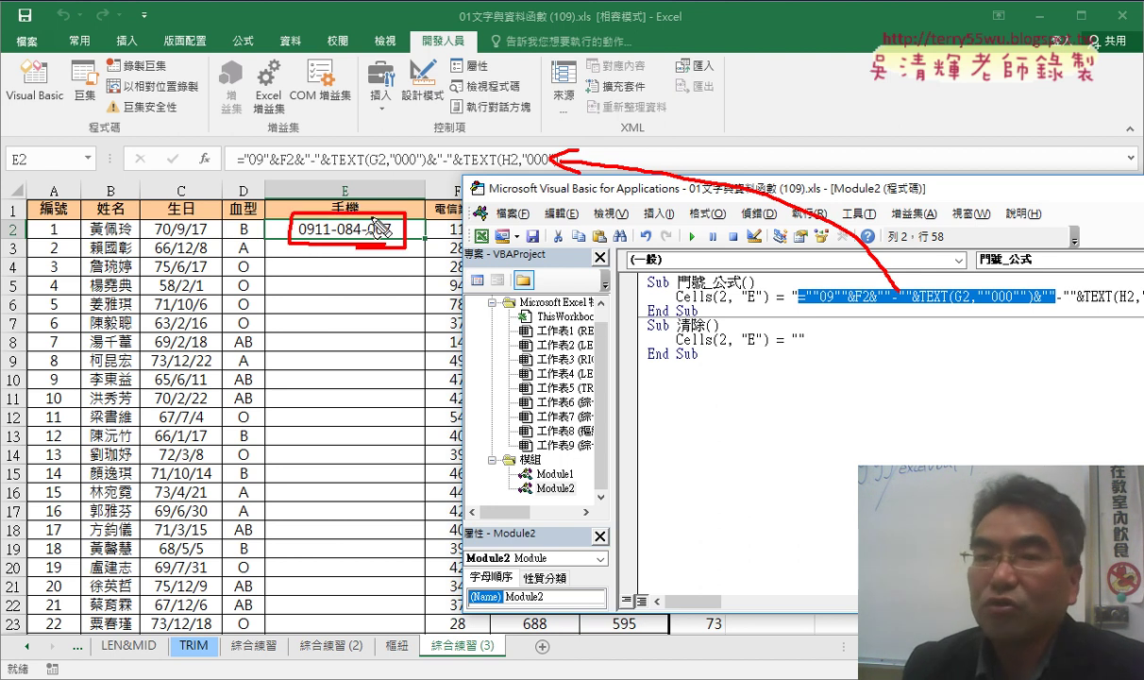
drag(362, 170, 360, 201)
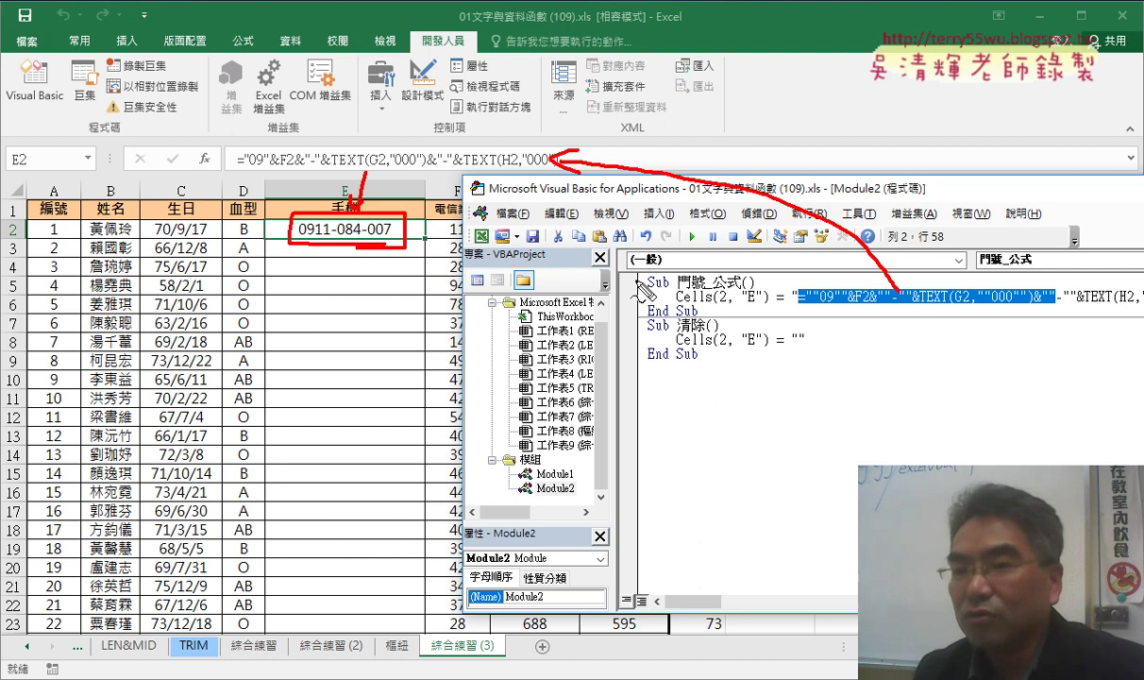
mouse_move(633, 295)
mouse_down()
mouse_move(668, 290)
mouse_move(782, 314)
mouse_move(752, 285)
mouse_up()
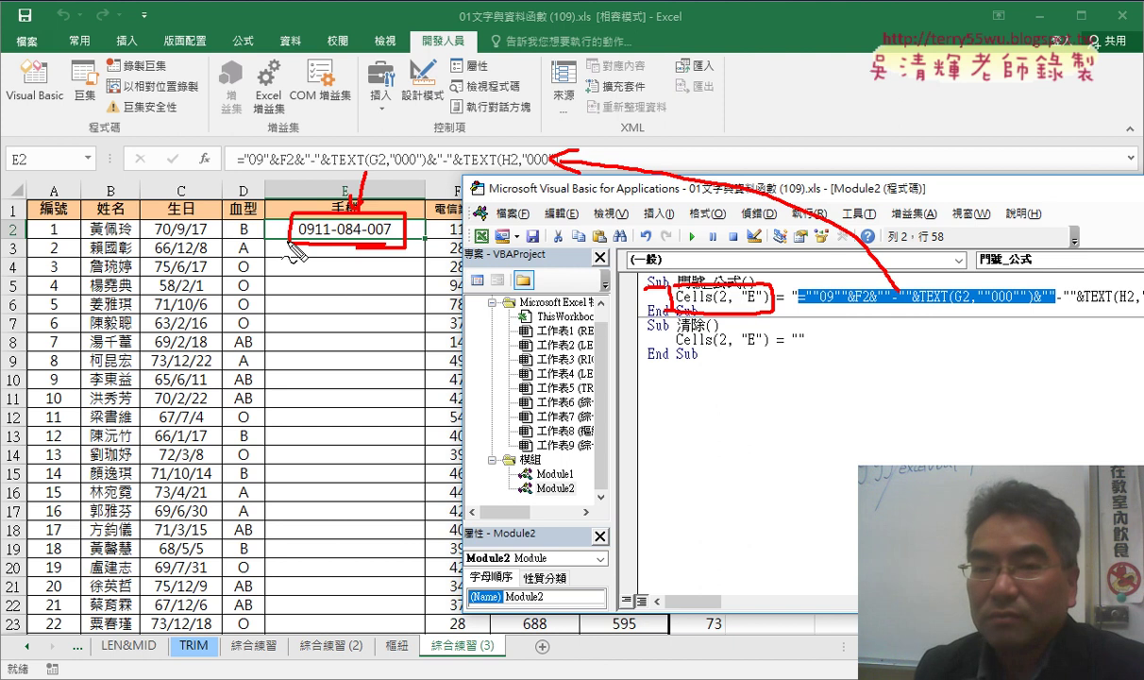
- Sketch a down arrow along column E, circle row 2, write 101, then erase all pen marks
drag(401, 231, 288, 253)
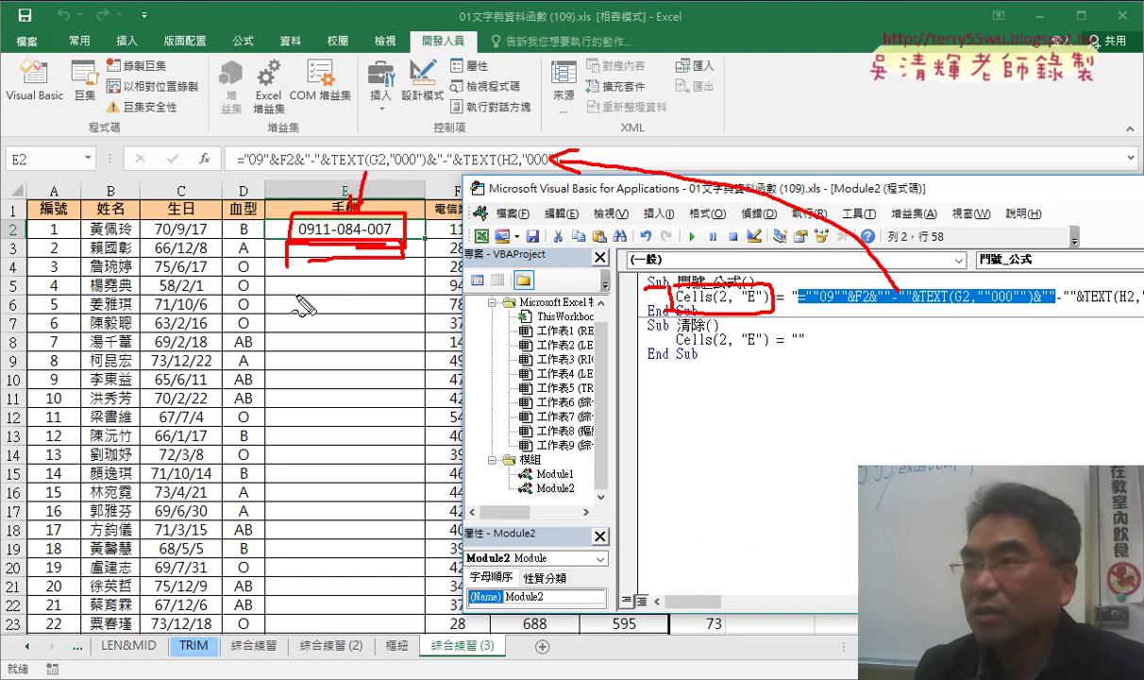
drag(354, 293, 356, 429)
drag(325, 389, 392, 408)
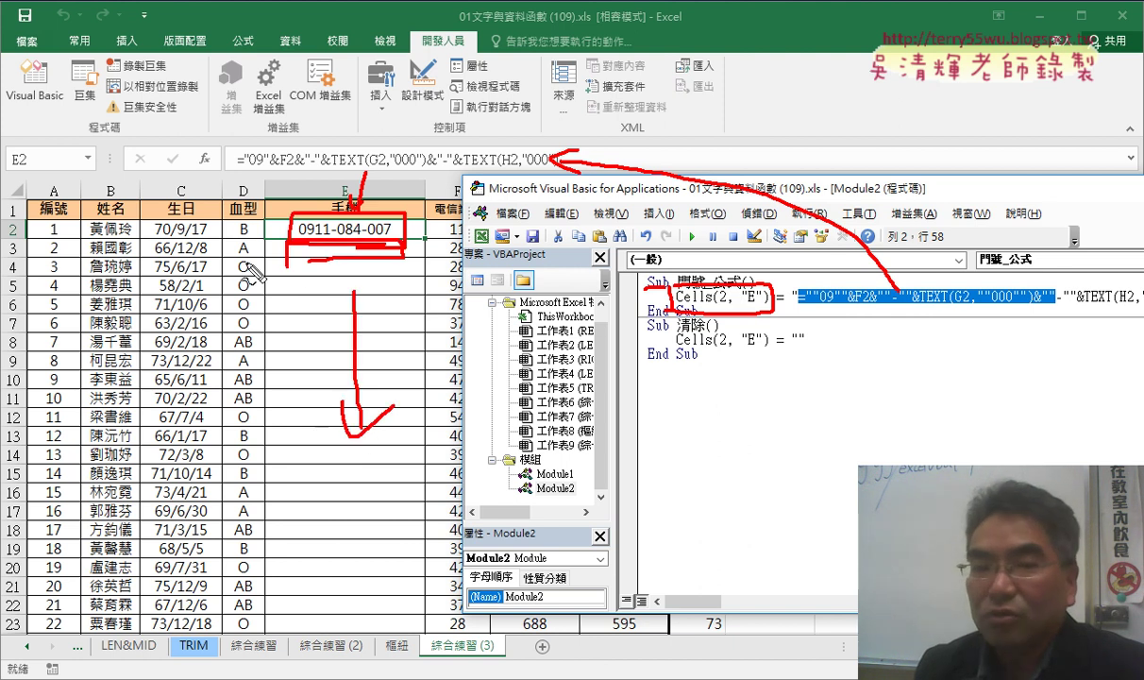
drag(28, 225, 19, 220)
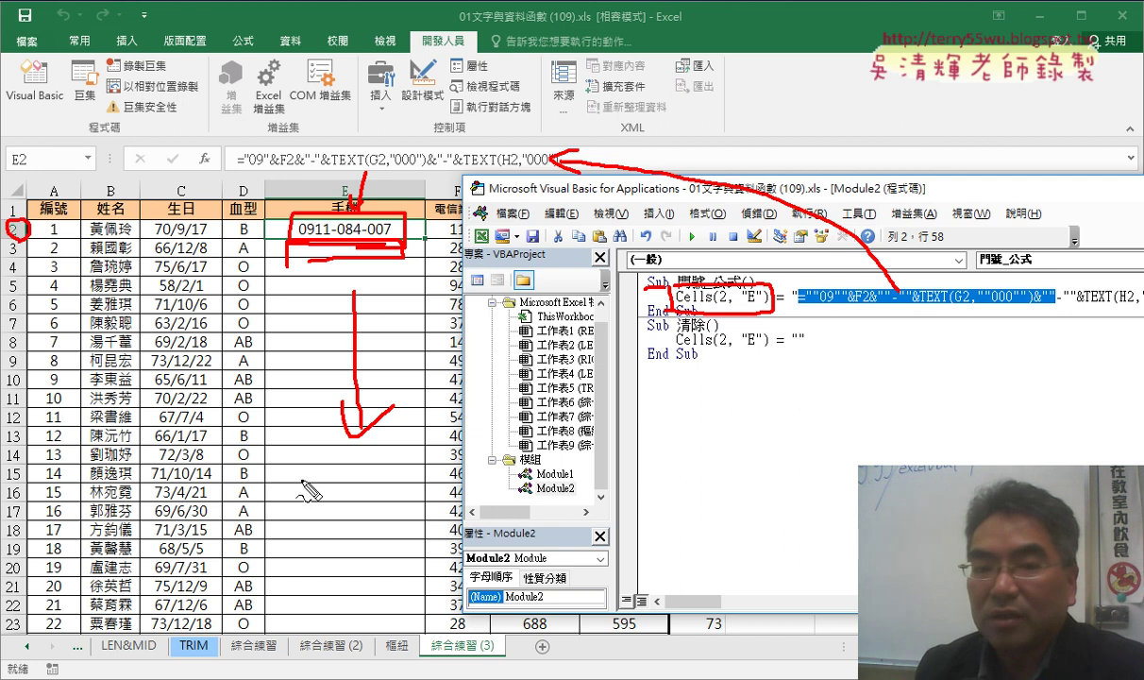
drag(318, 465, 316, 543)
drag(350, 484, 332, 489)
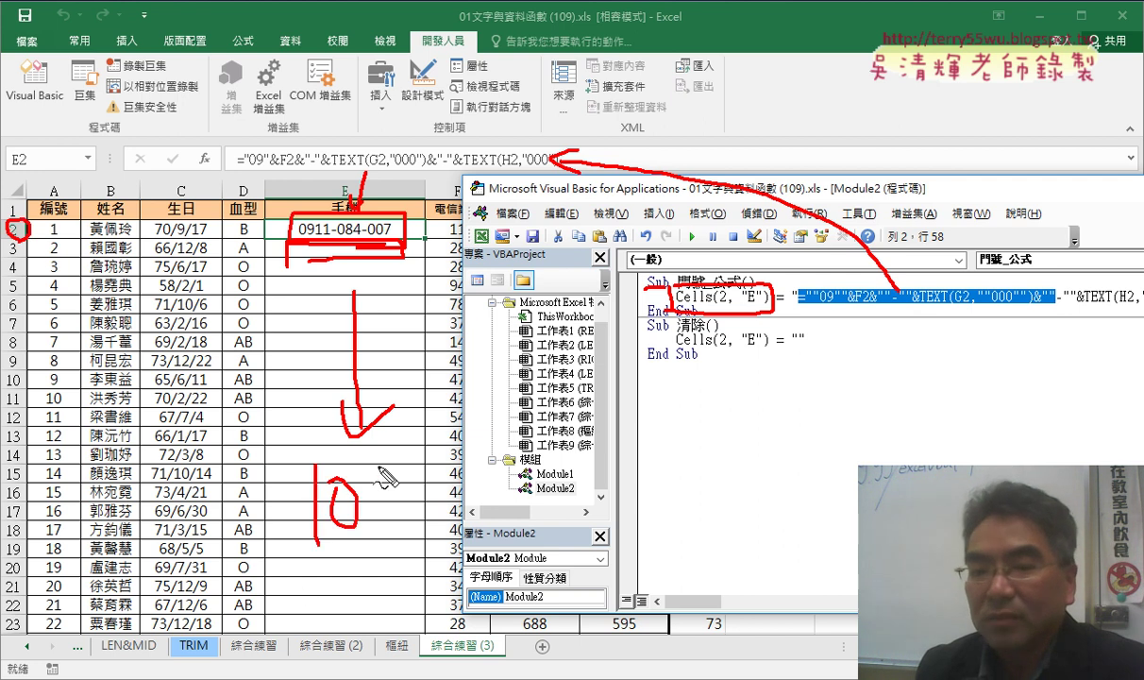
drag(377, 440, 376, 534)
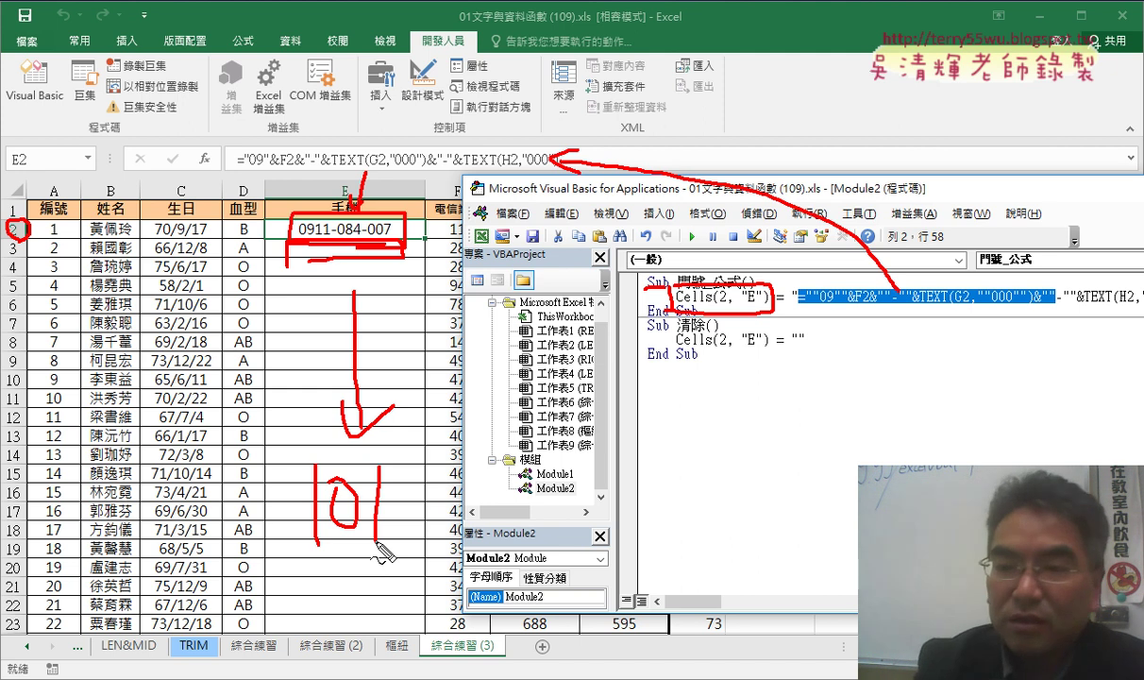
key(Escape)
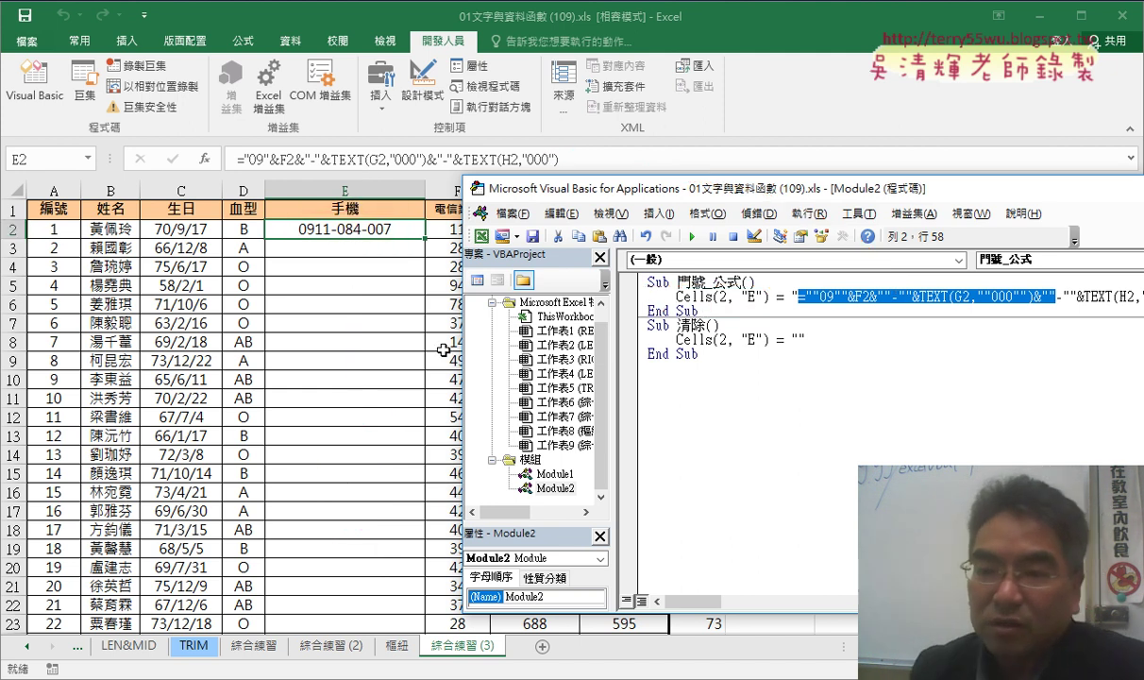
- Rearrange the editor panes and insert a blank line after the Cells(2, "E") formula line
drag(549, 189, 503, 208)
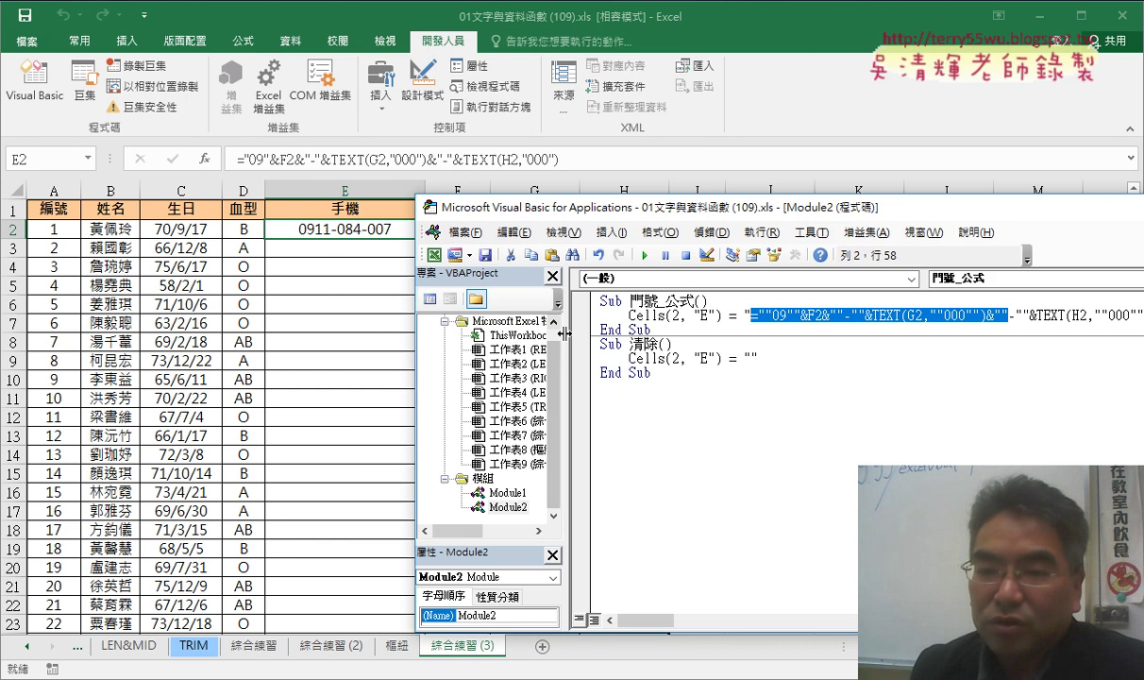
drag(565, 315, 537, 315)
mouse_move(556, 210)
mouse_down()
mouse_move(432, 253)
mouse_move(310, 265)
mouse_up()
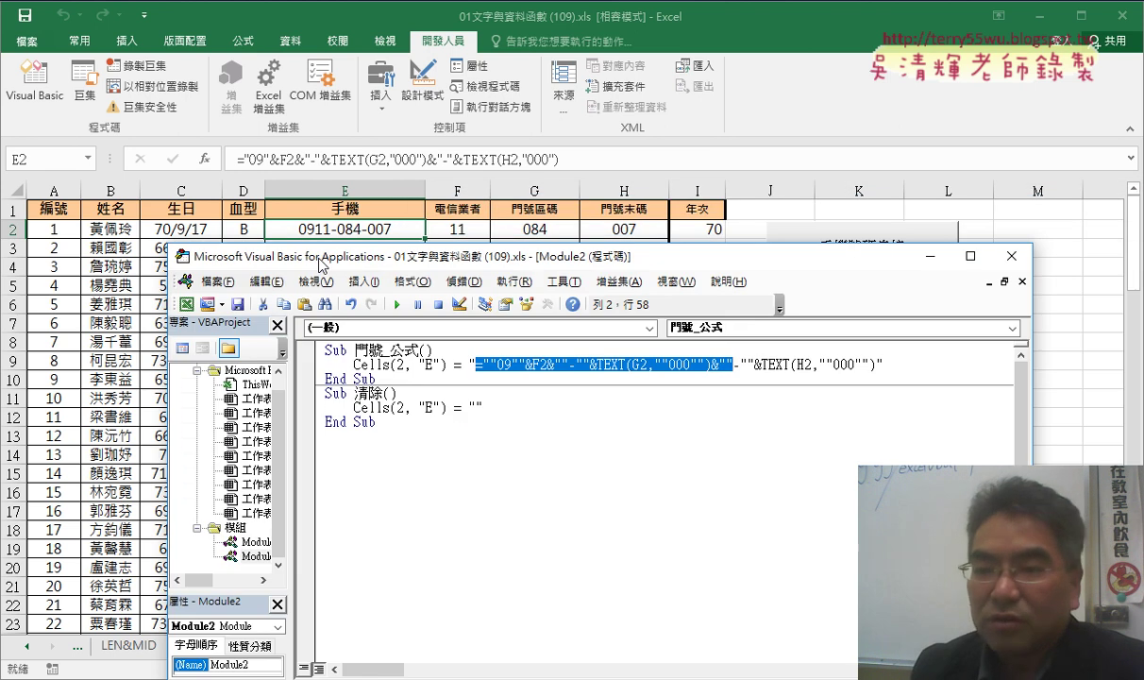
click(923, 363)
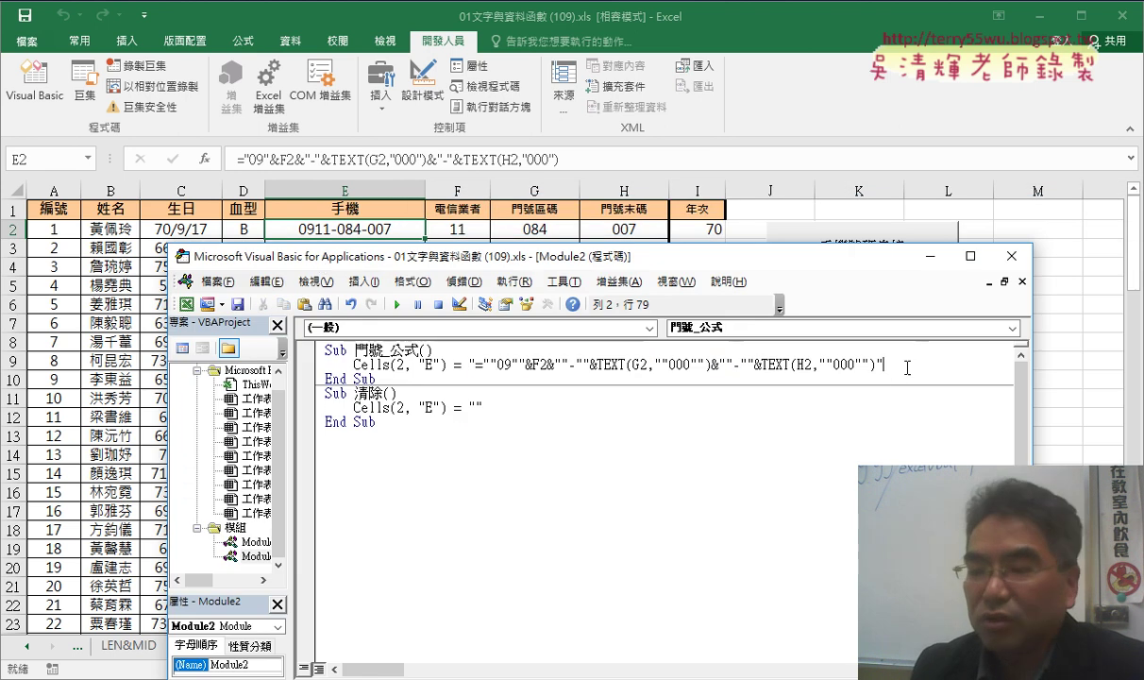
key(Return)
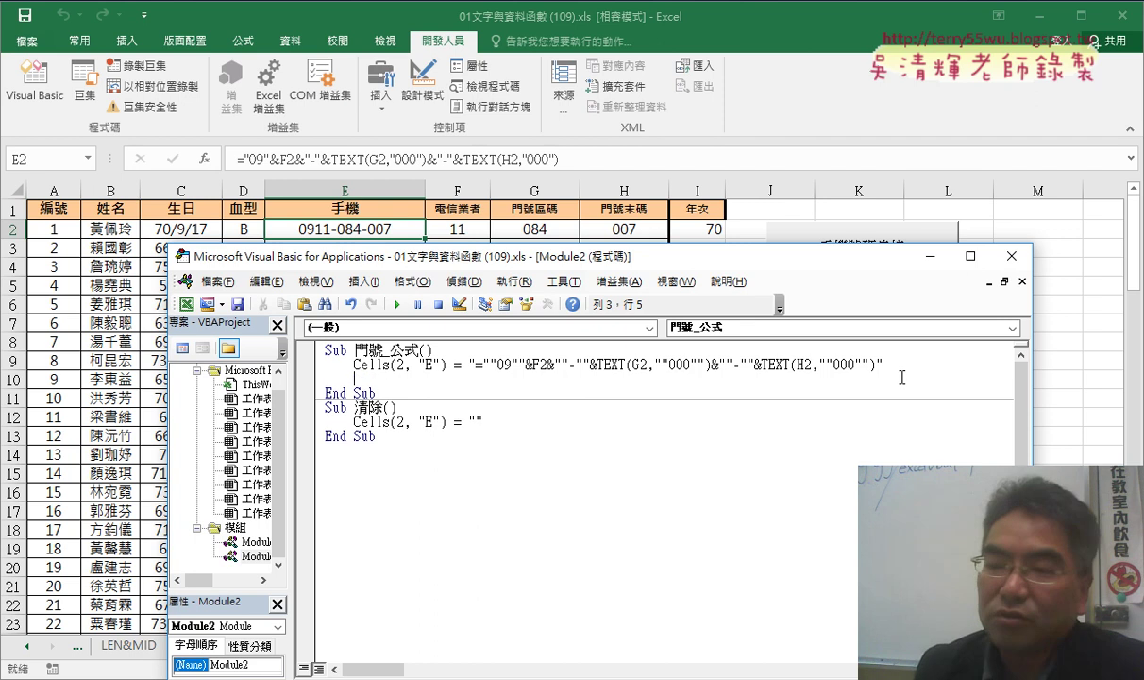
- Copy the Cells(2, "E") line onto the blank line below and select its row number 2
drag(885, 364, 350, 367)
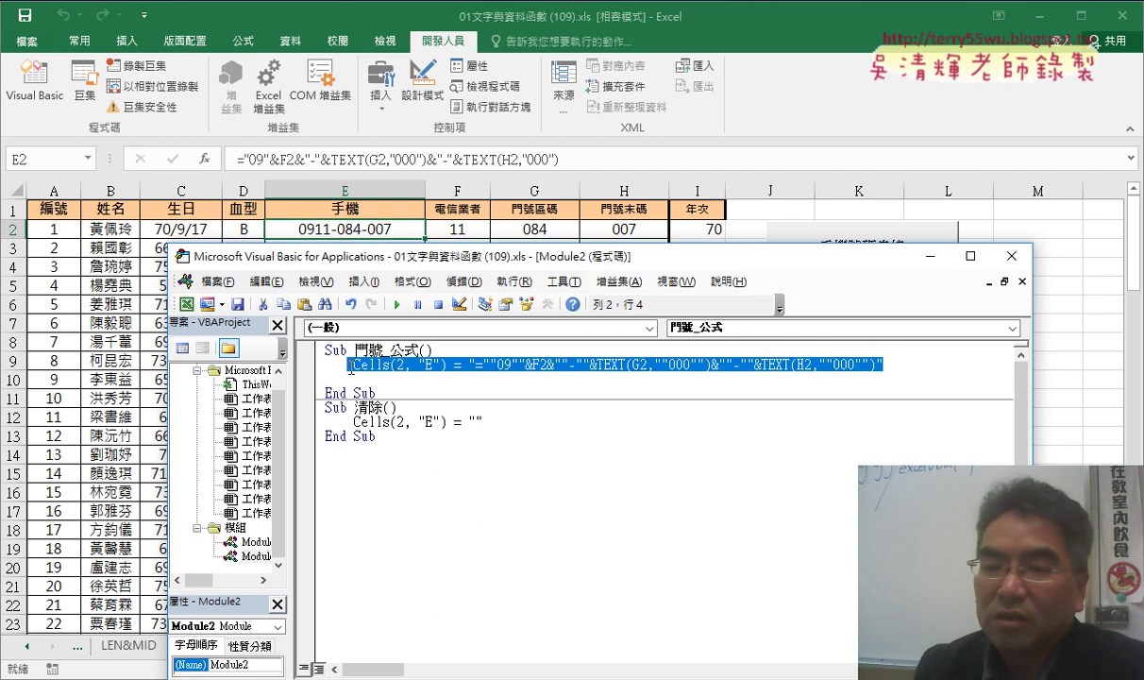
right_click(357, 371)
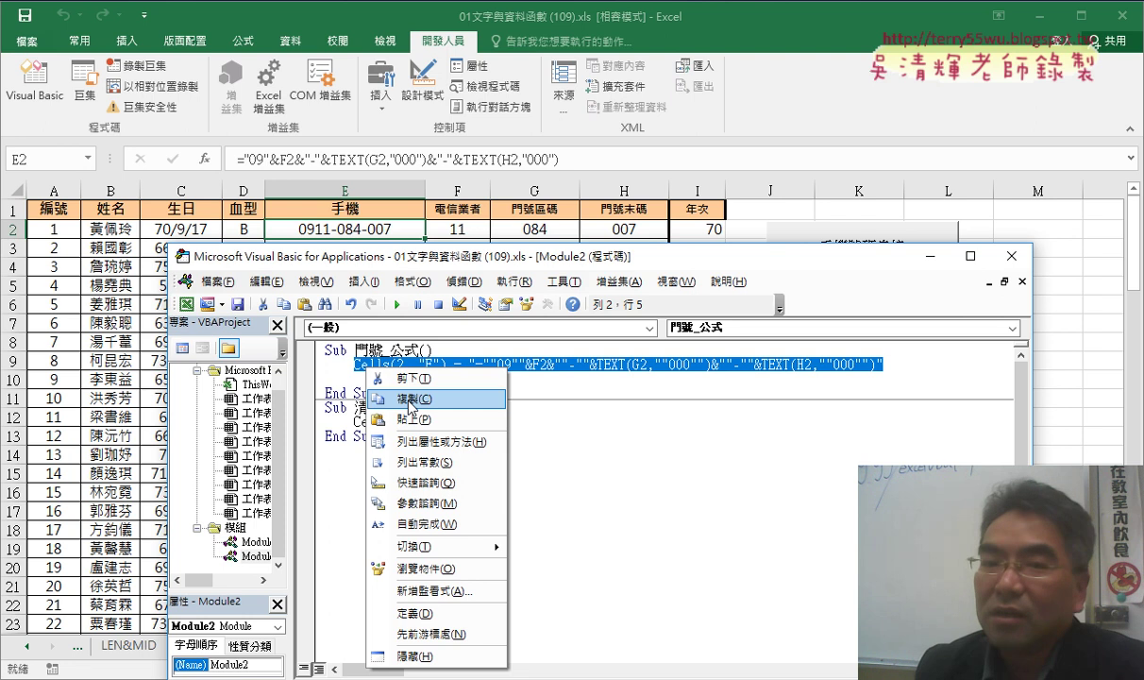
click(399, 380)
click(398, 382)
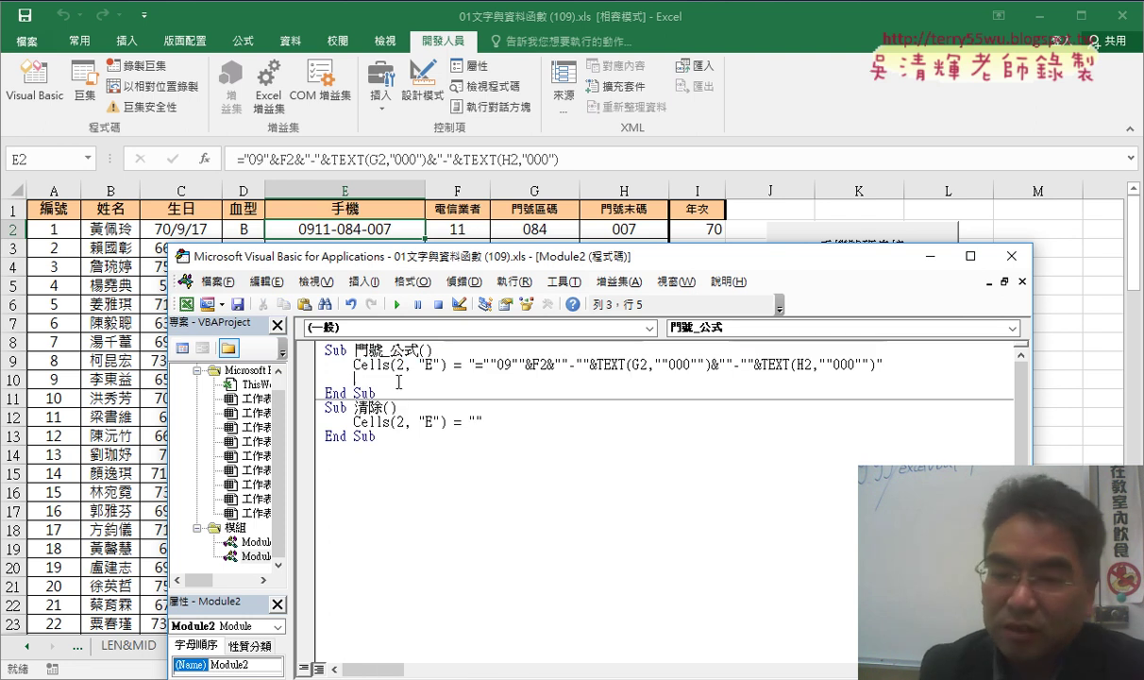
key(ctrl+v)
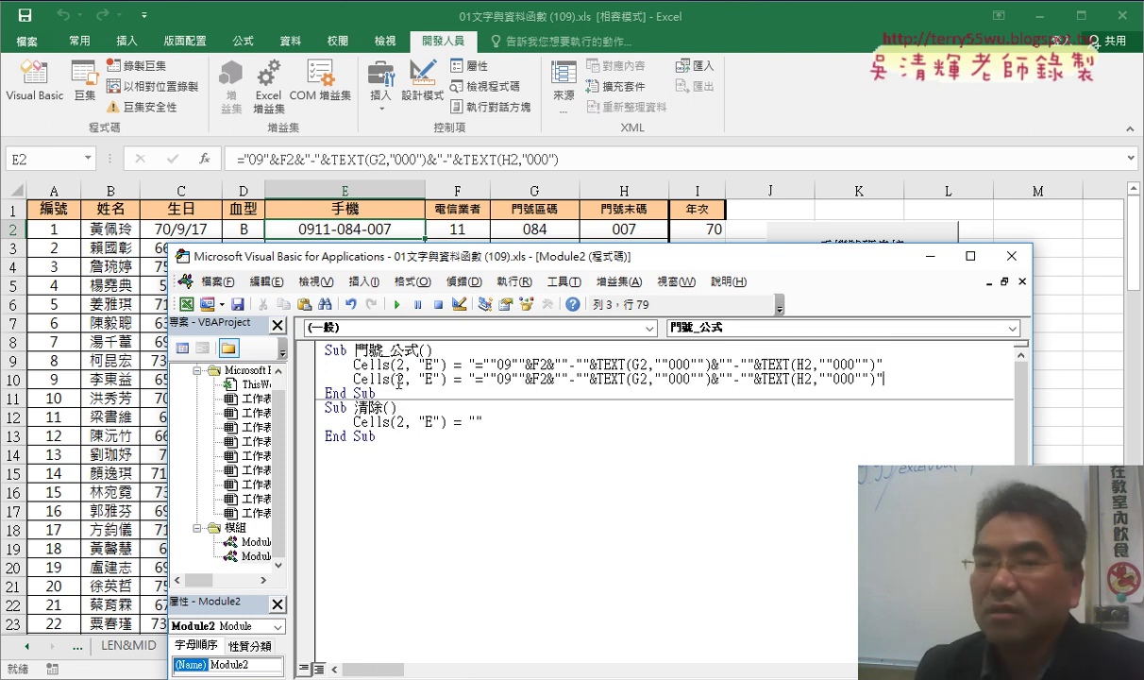
double_click(404, 378)
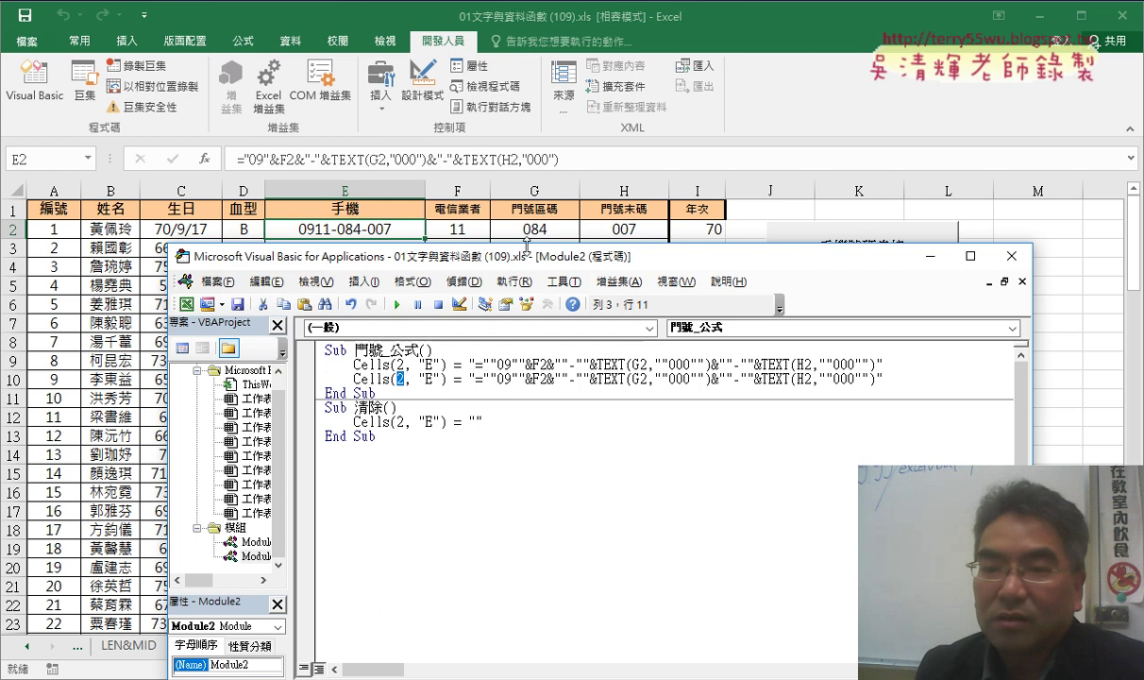
drag(511, 263, 505, 299)
- Change the copied line's target to Cells(3, "E") and run the macro
text(3)
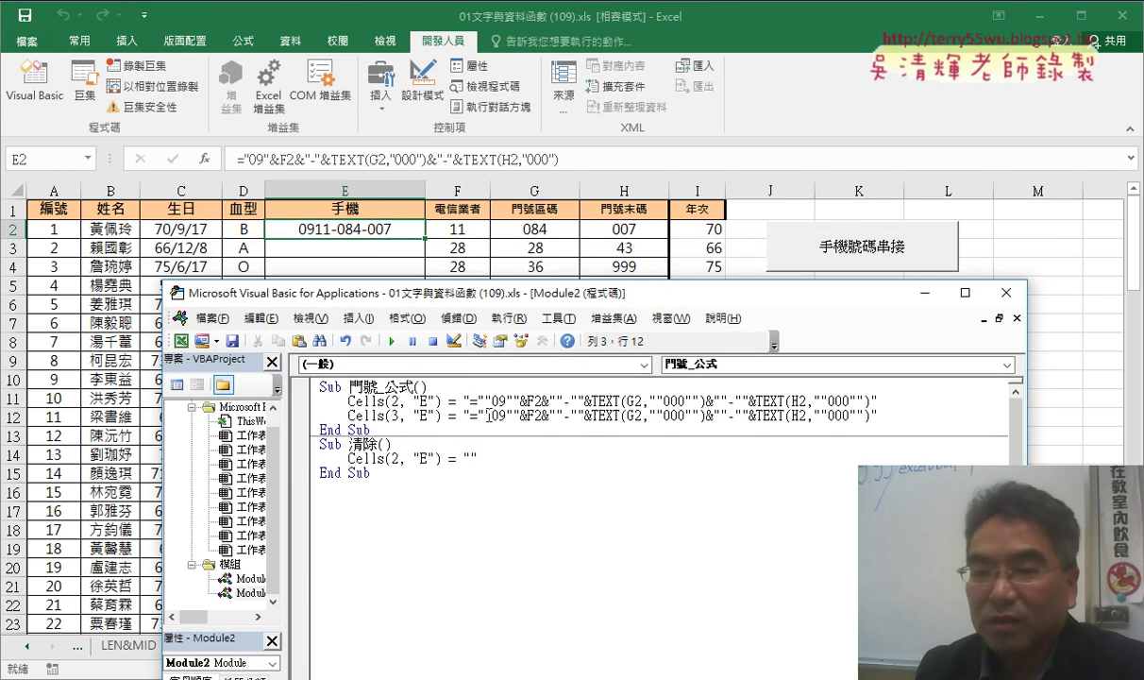
click(472, 412)
click(391, 341)
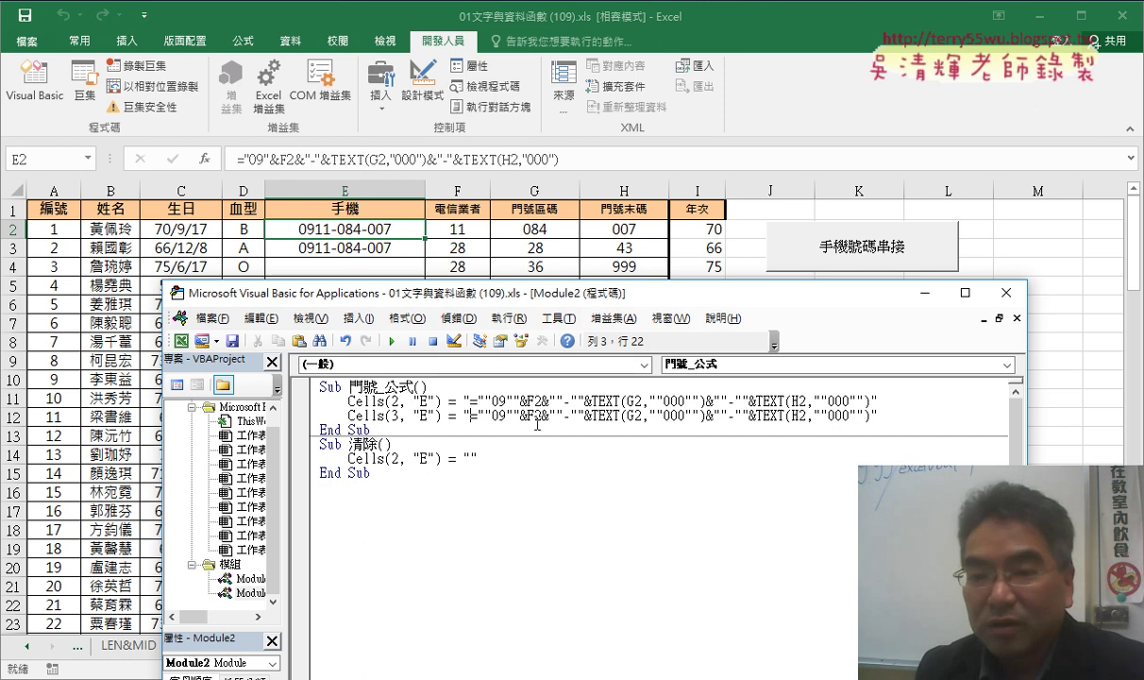
text(3)
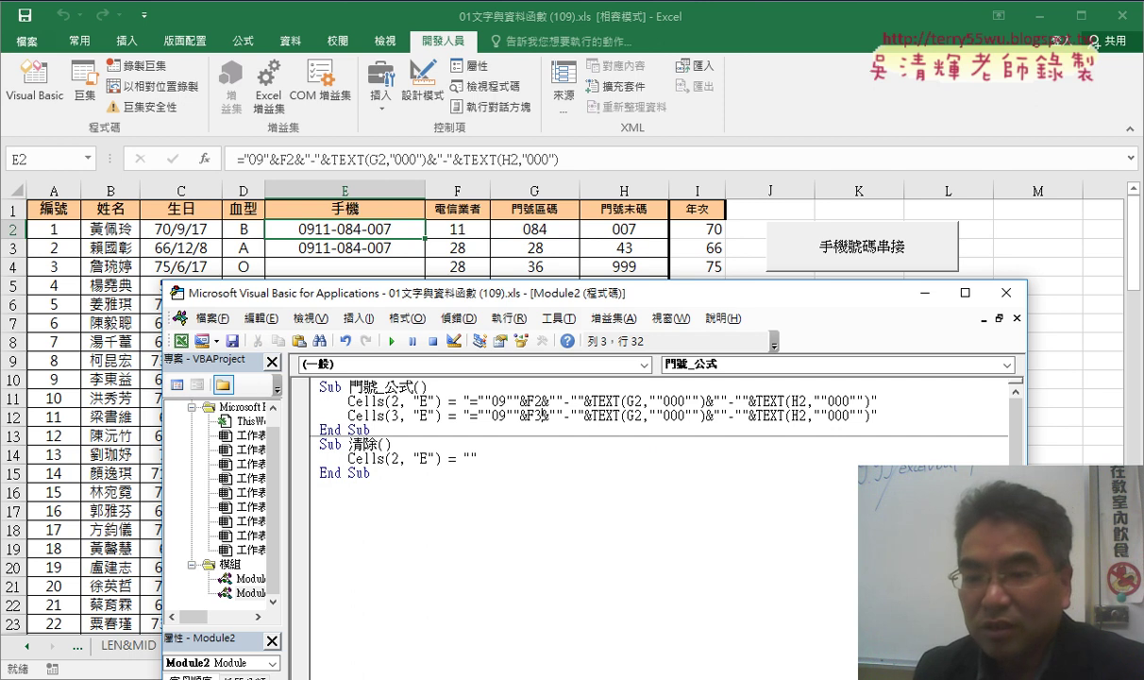
drag(635, 415, 645, 415)
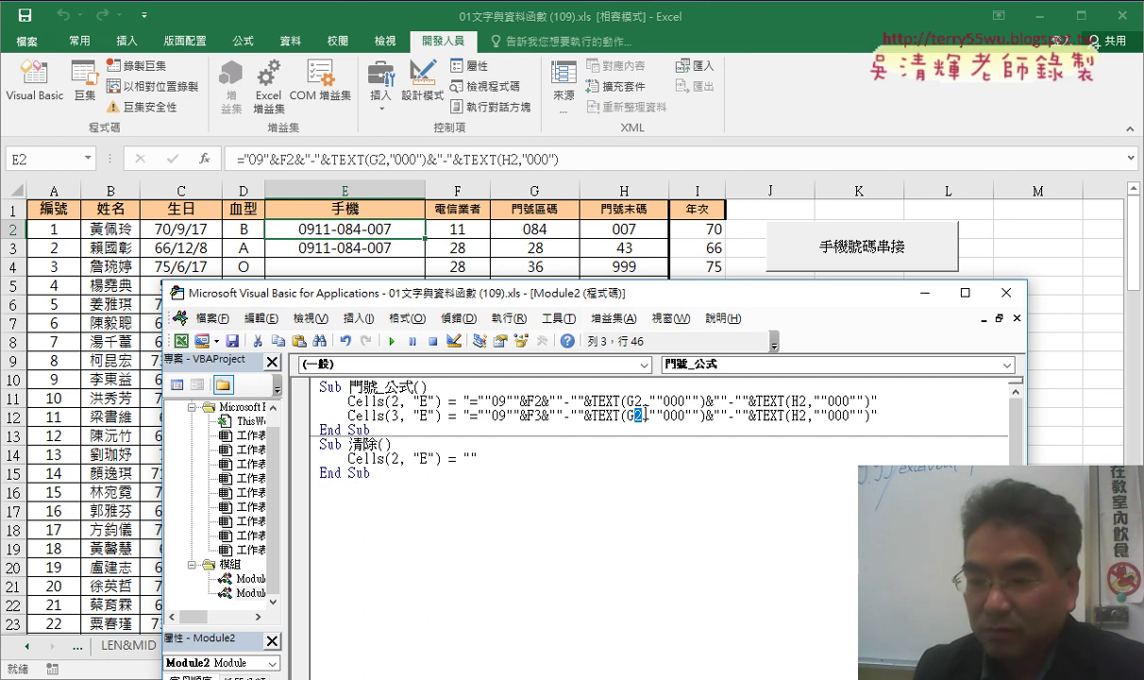
text(3)
drag(810, 415, 809, 415)
text(3)
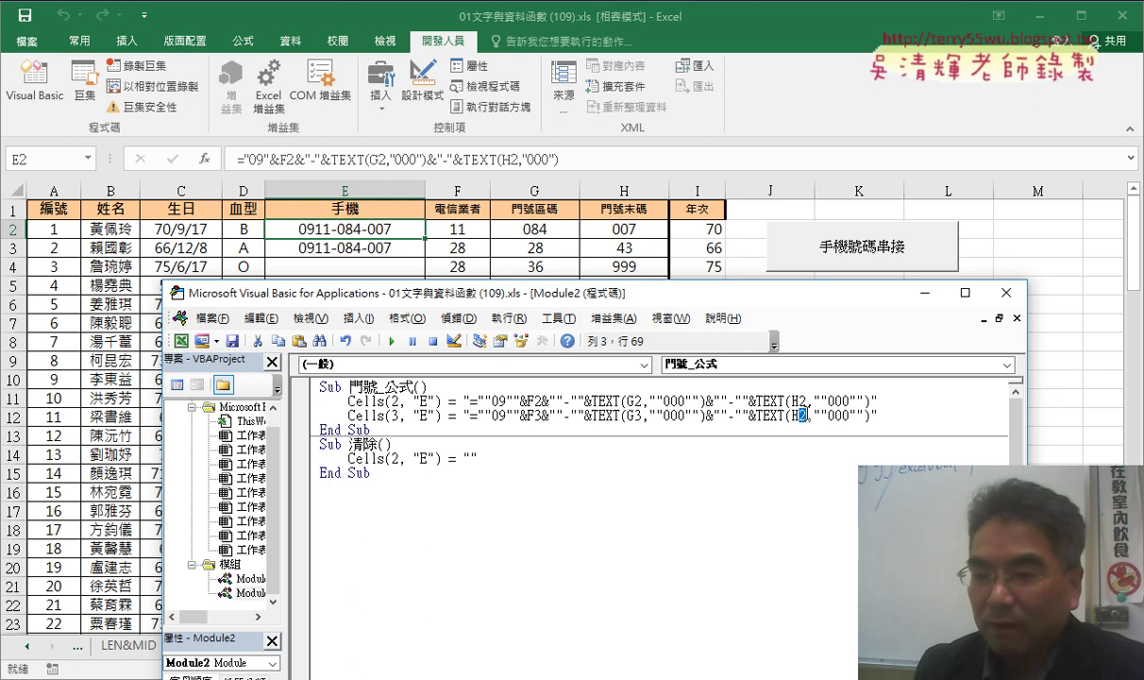
text(3)
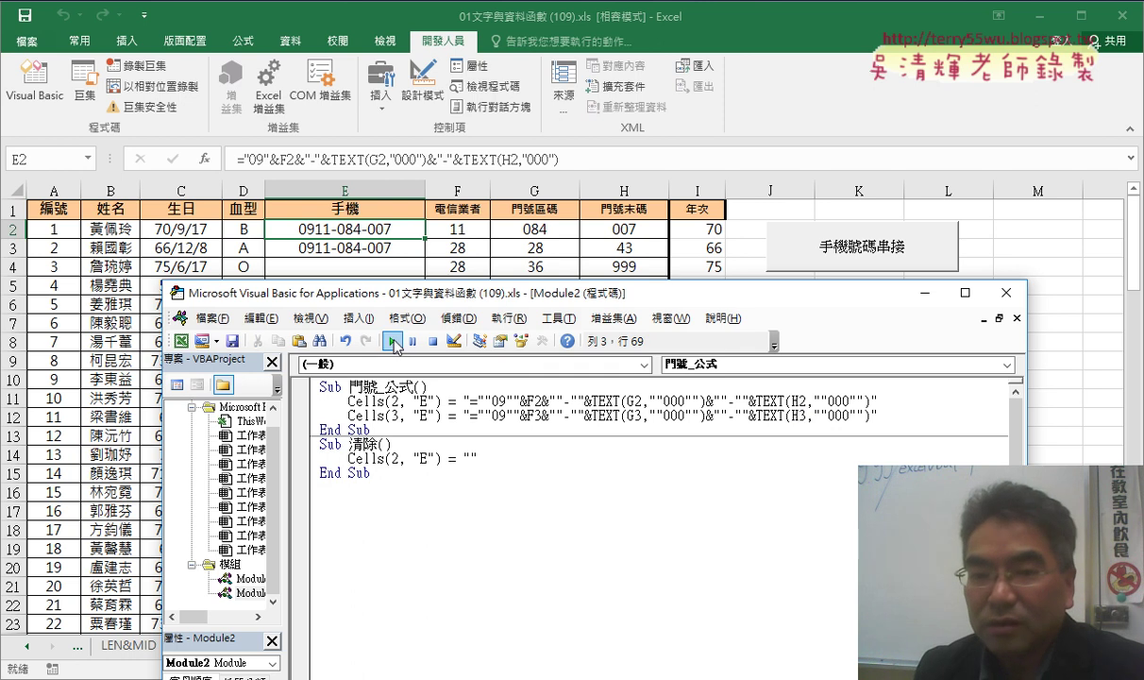
click(391, 341)
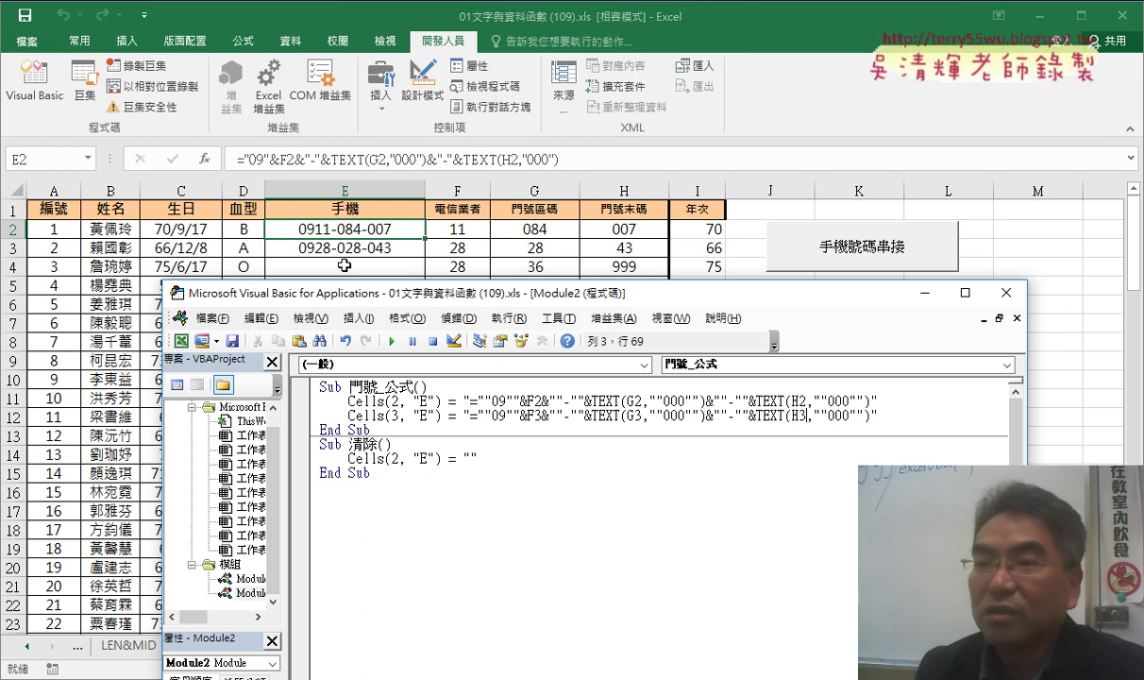
- Review the row-3 references in Cells(3, "E"), then add a blank line after Sub 門號_公式()
double_click(395, 415)
click(536, 415)
key(BackSpace)
text(3)
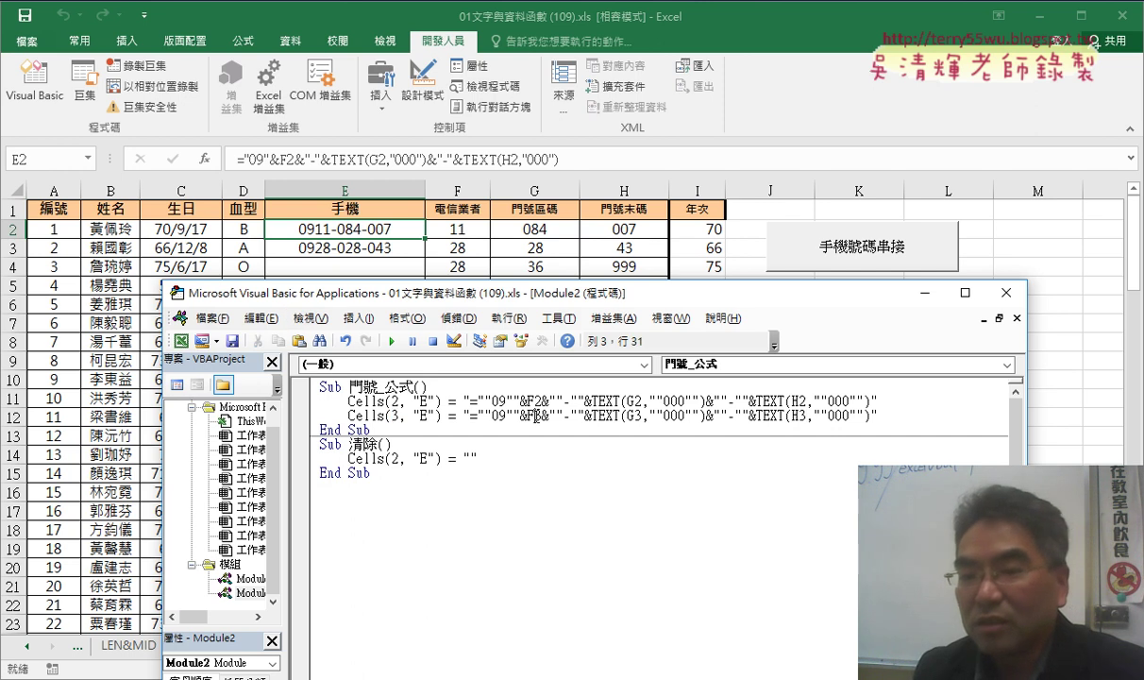
click(639, 416)
click(786, 417)
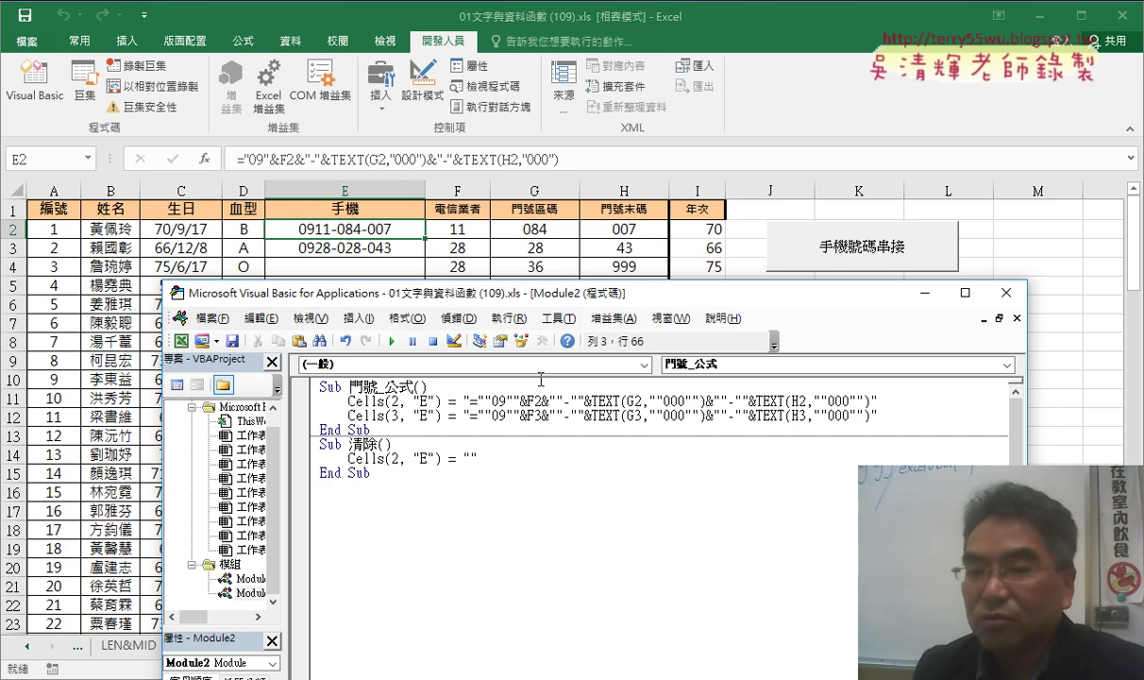
click(518, 386)
key(Return)
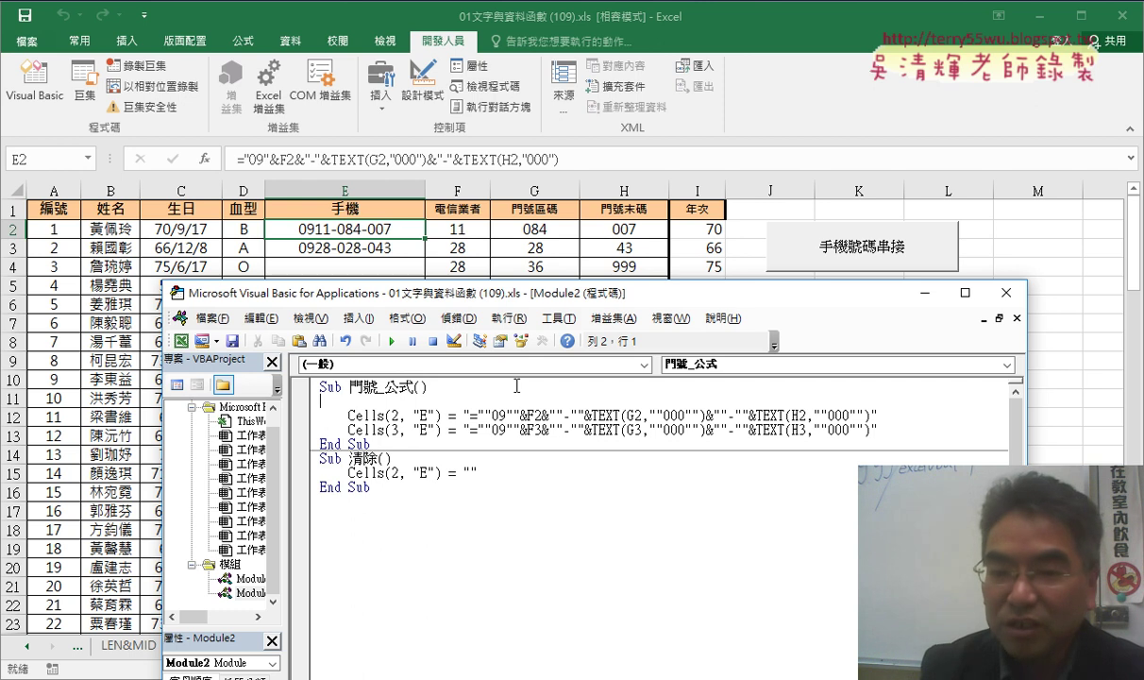
- Type the For i = 2 To 101 line above the Cells statements
key(Tab)
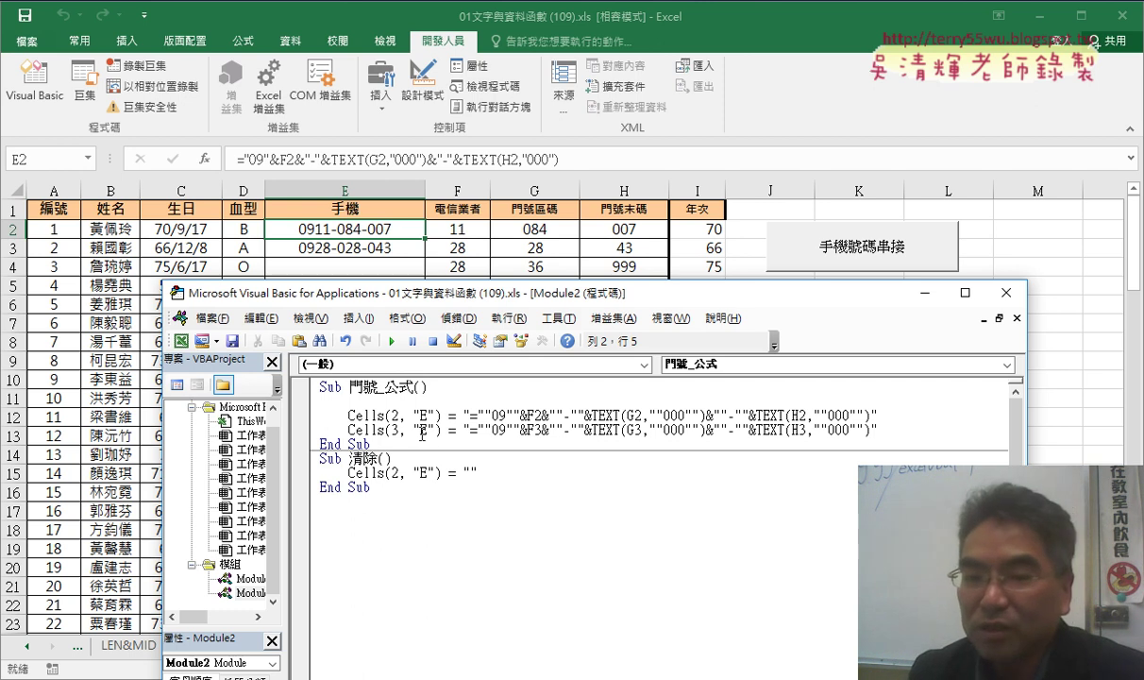
key(Return)
key(Return)
key(Up)
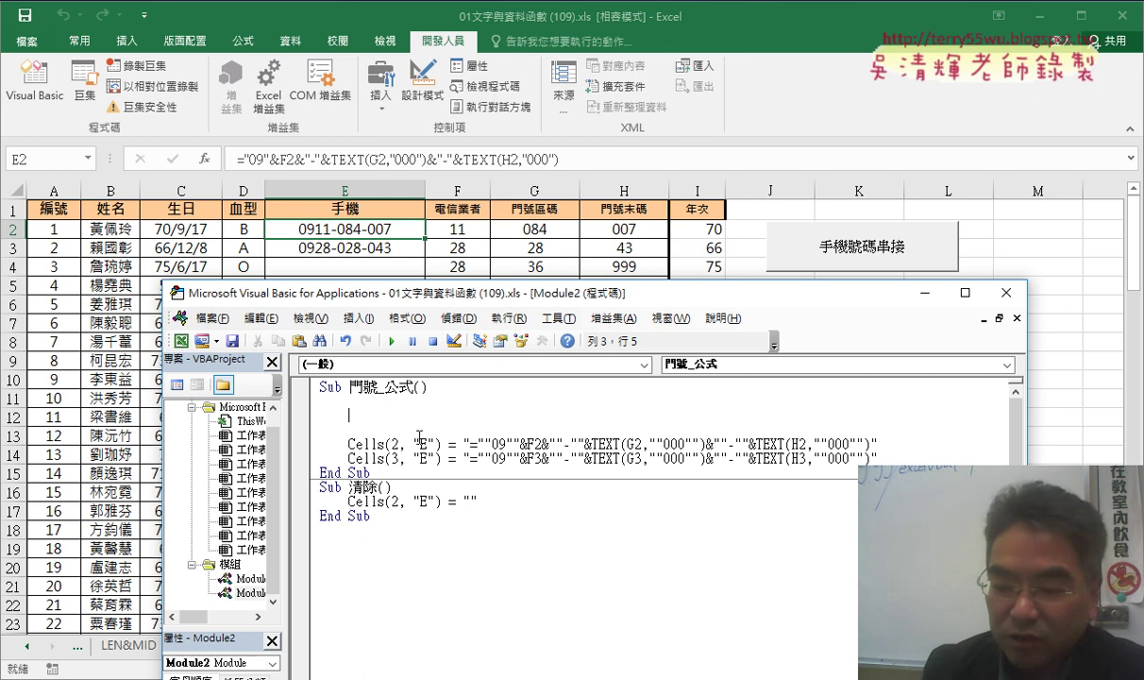
text(for)
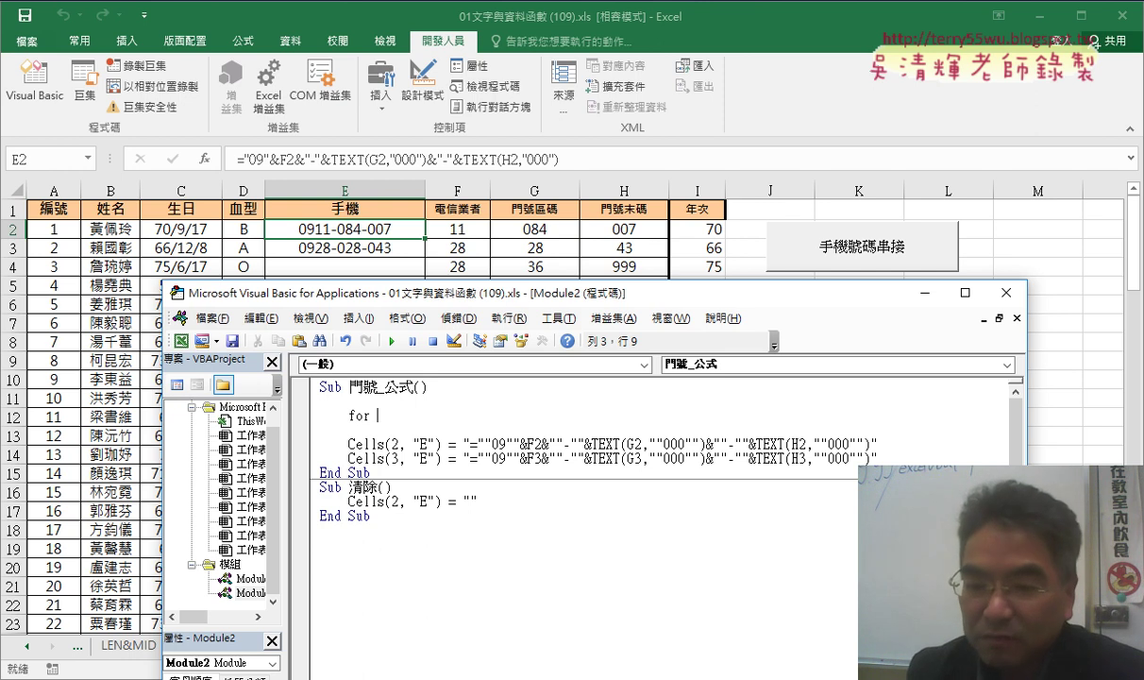
text(i=2 )
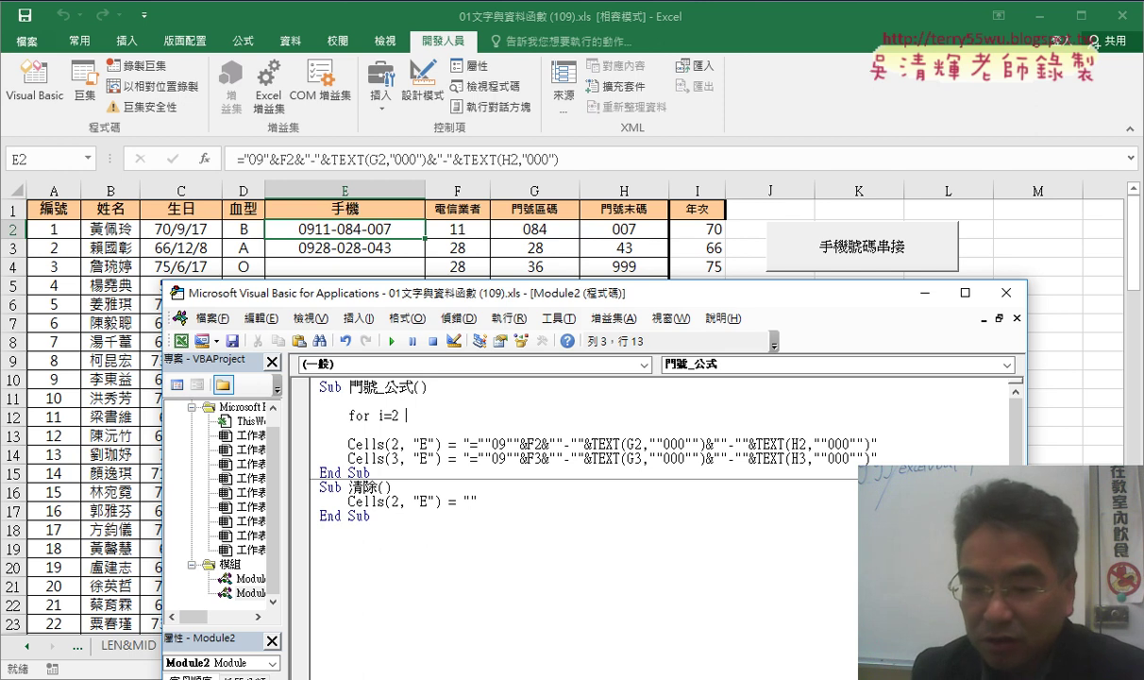
text(to 10)
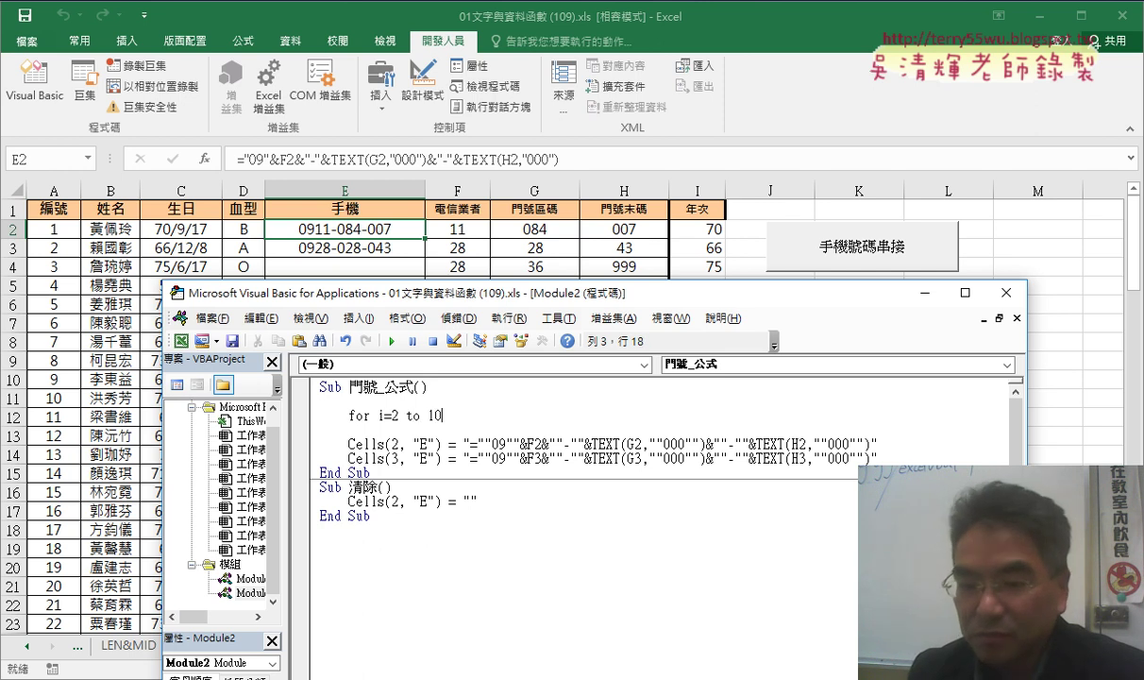
text(1)
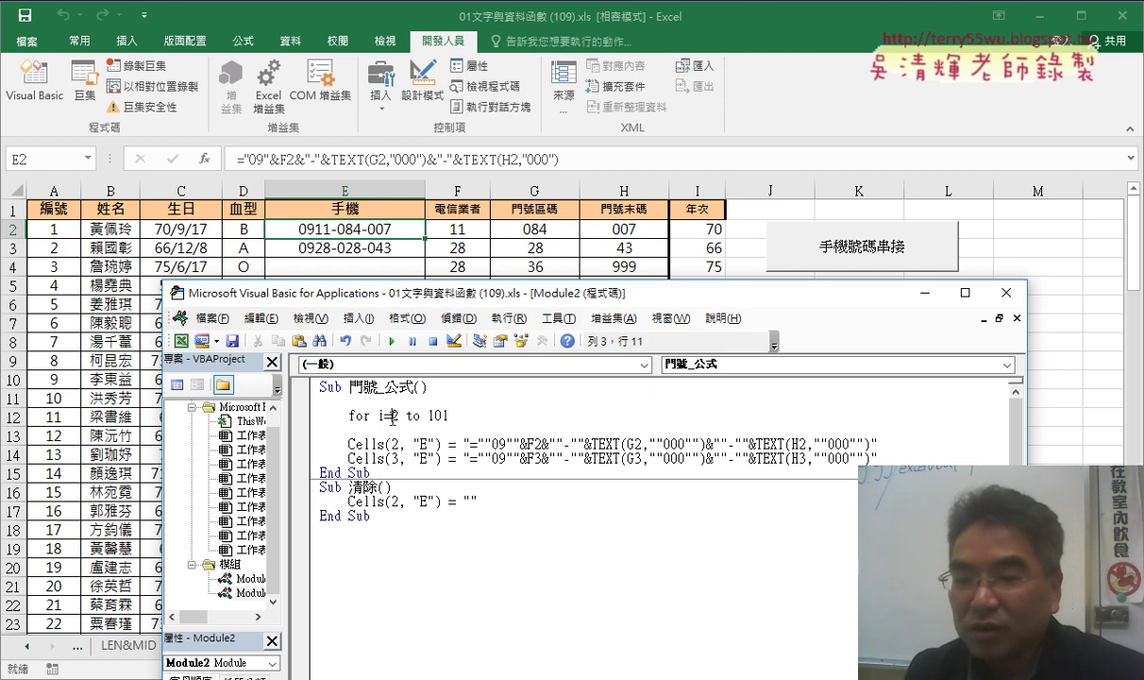
drag(392, 416, 454, 416)
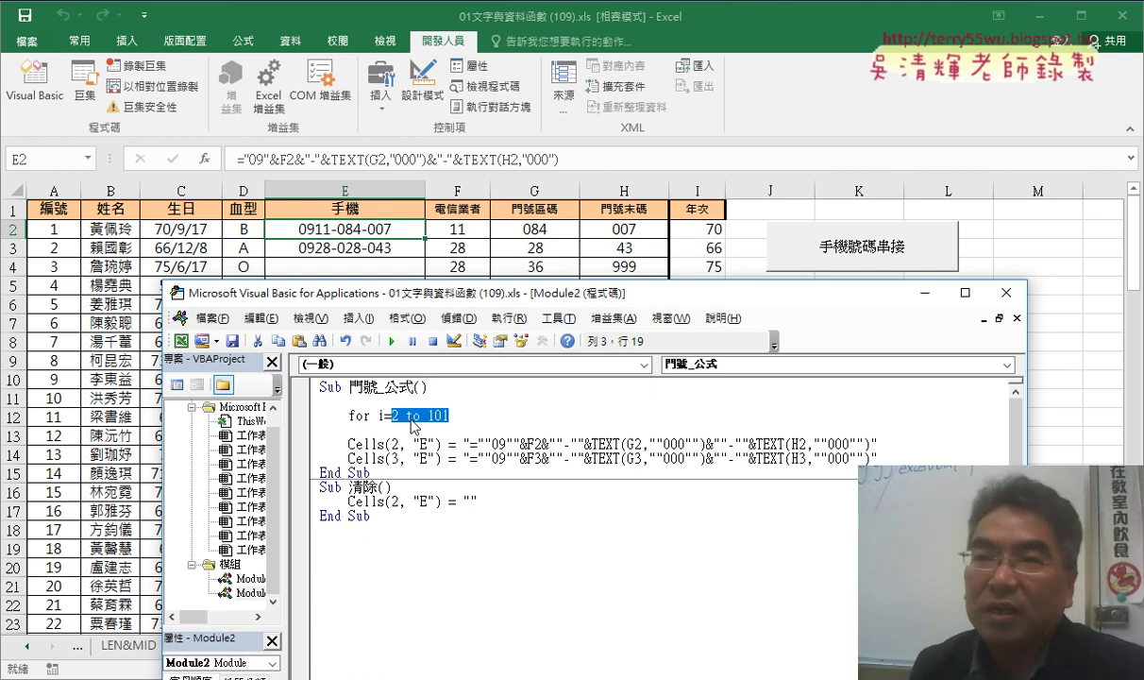
click(480, 418)
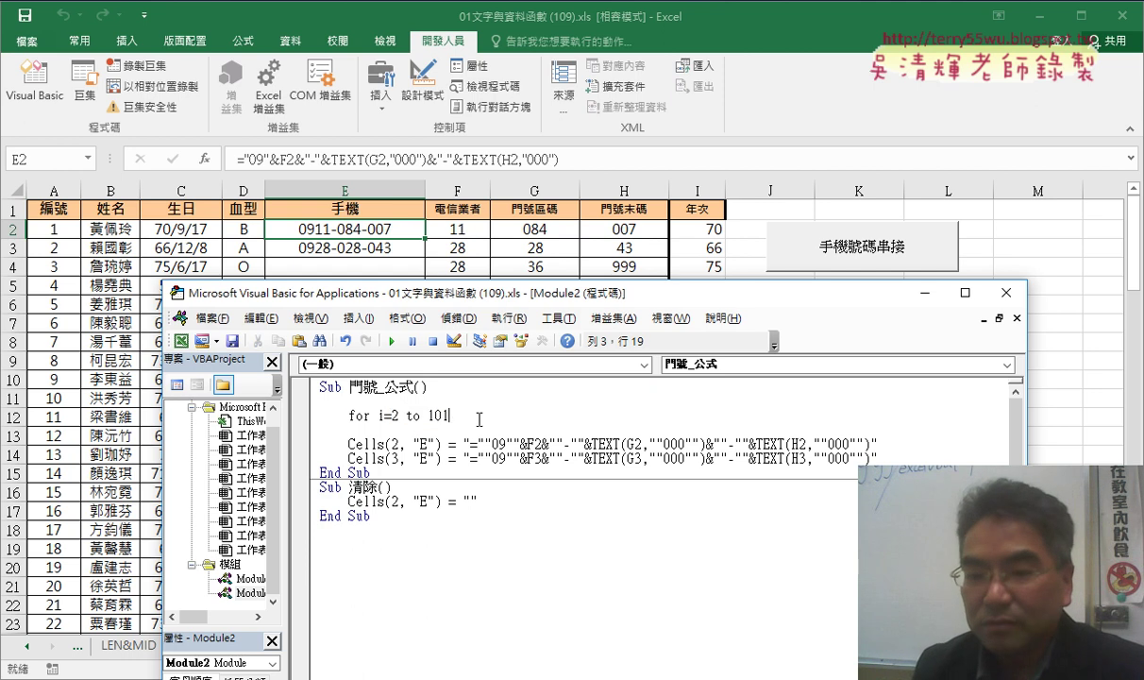
- Add the closing Next line below the For line and highlight the start value 2
key(Return)
key(Return)
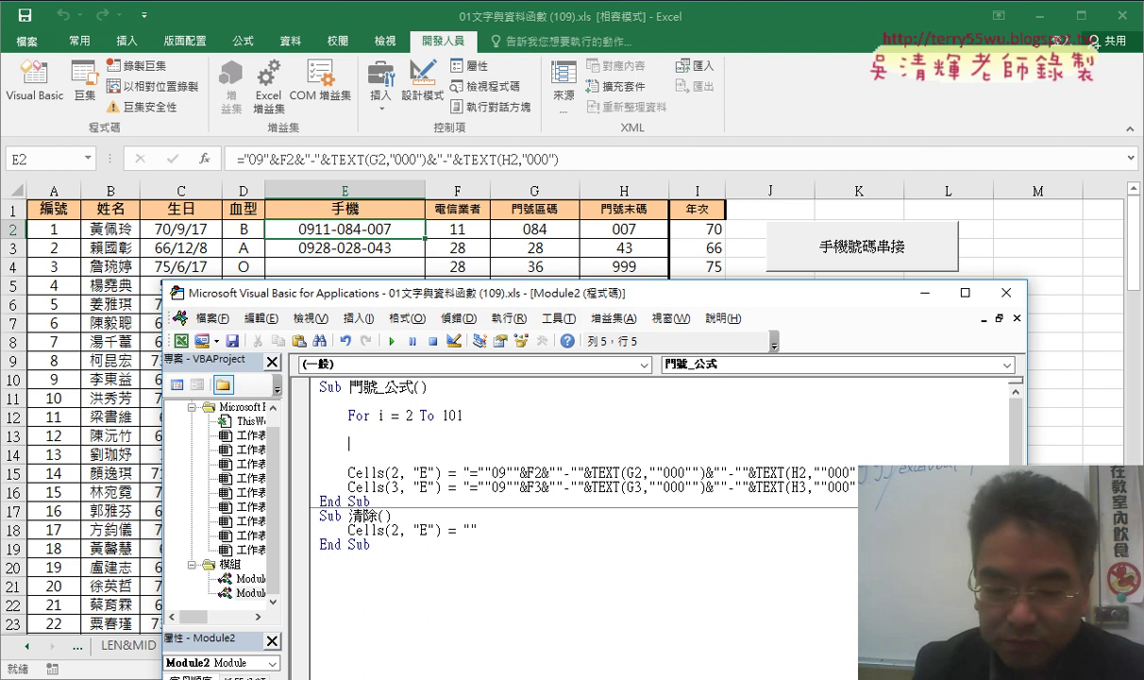
text(next)
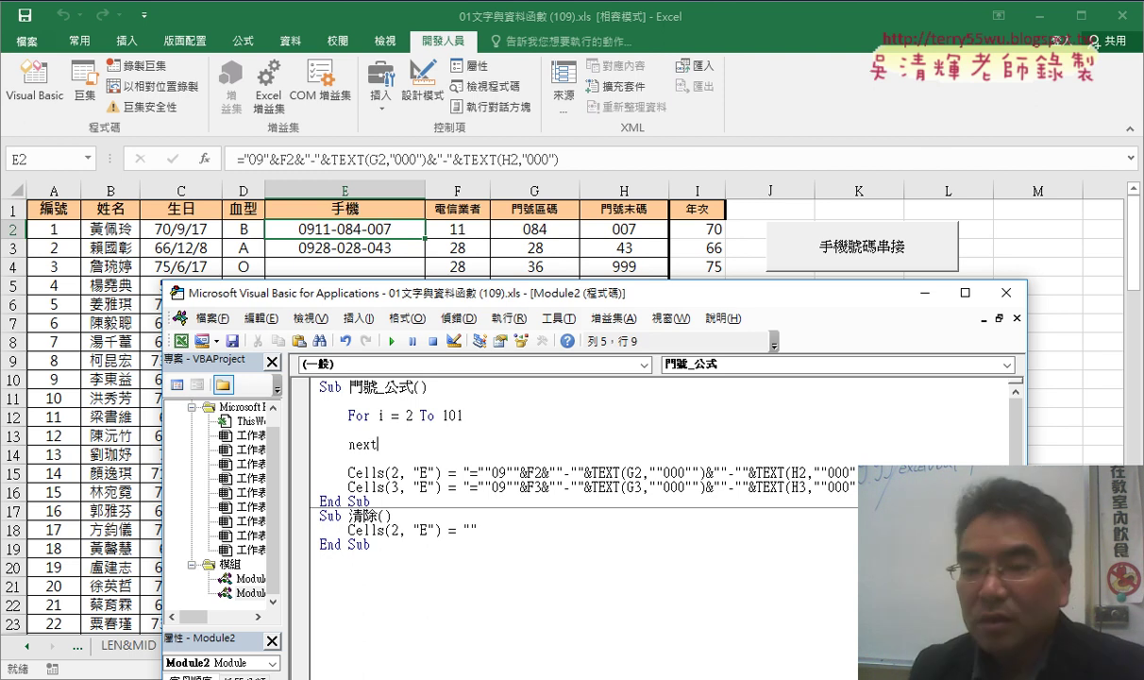
click(472, 472)
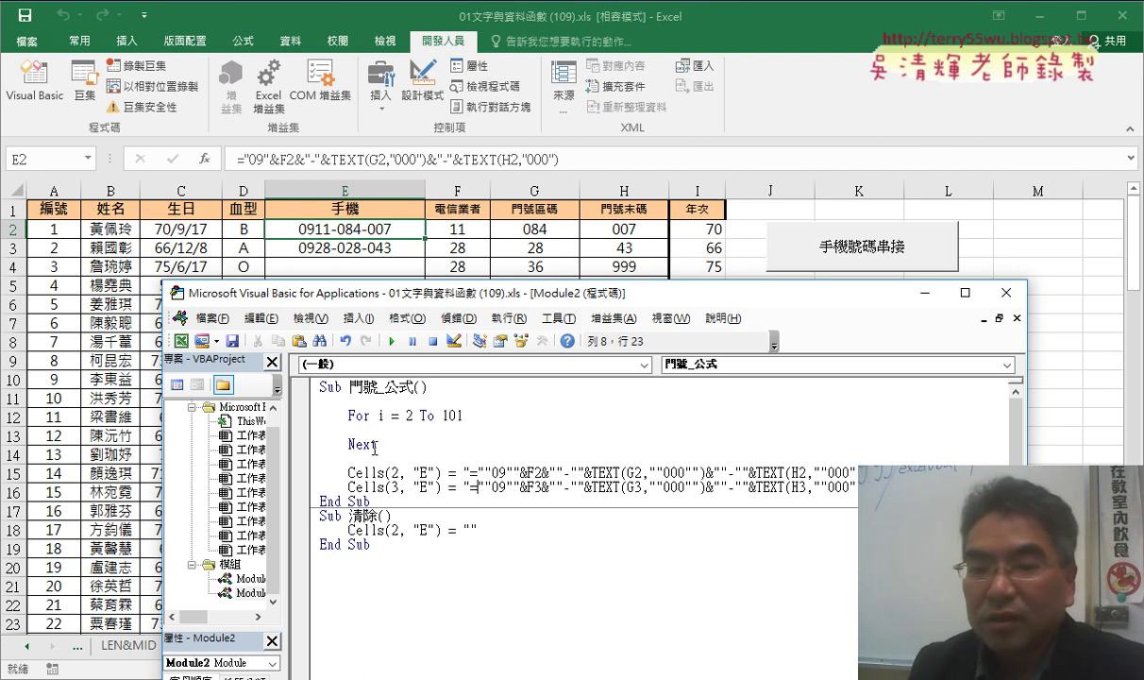
drag(377, 445, 347, 445)
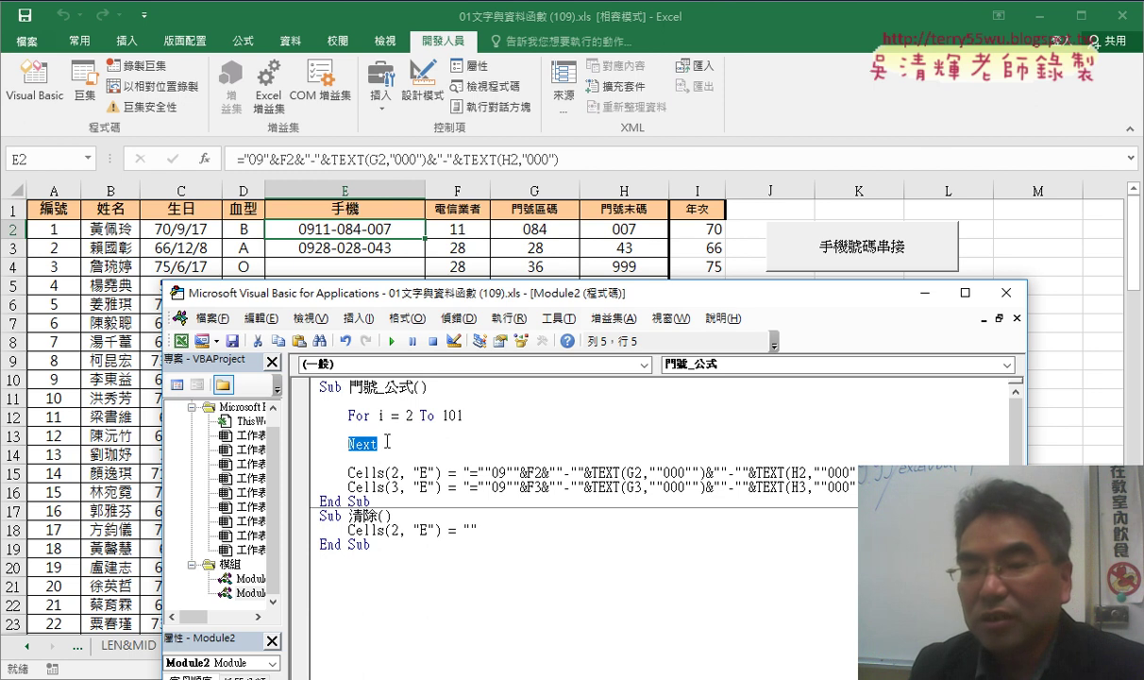
double_click(410, 416)
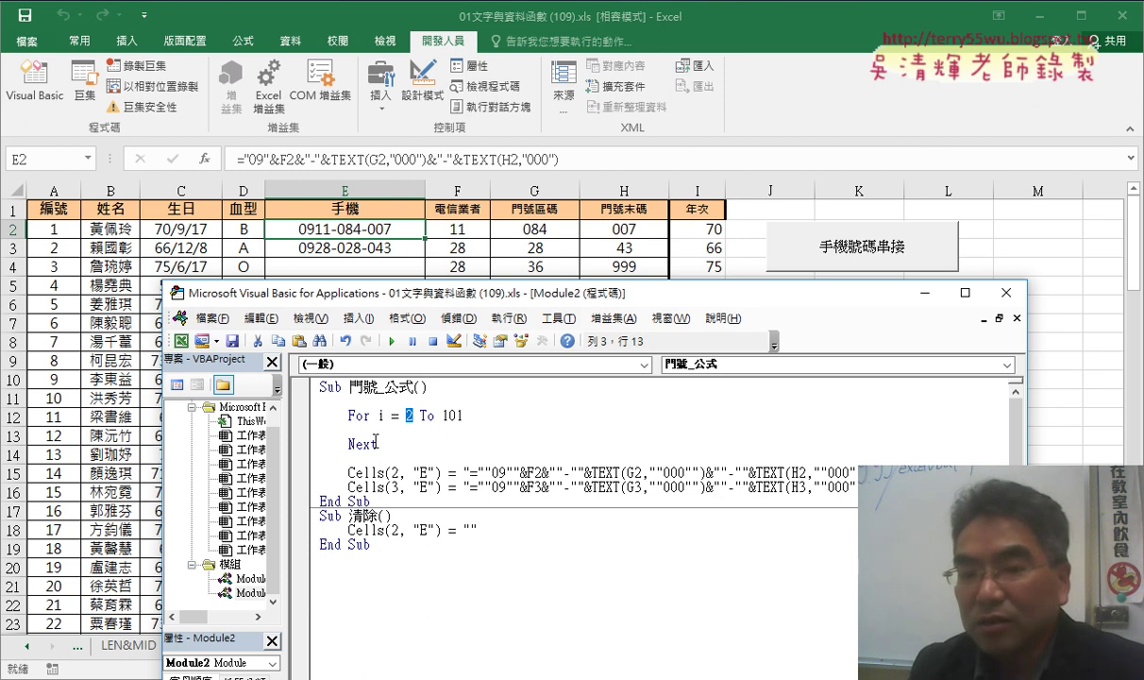
click(368, 446)
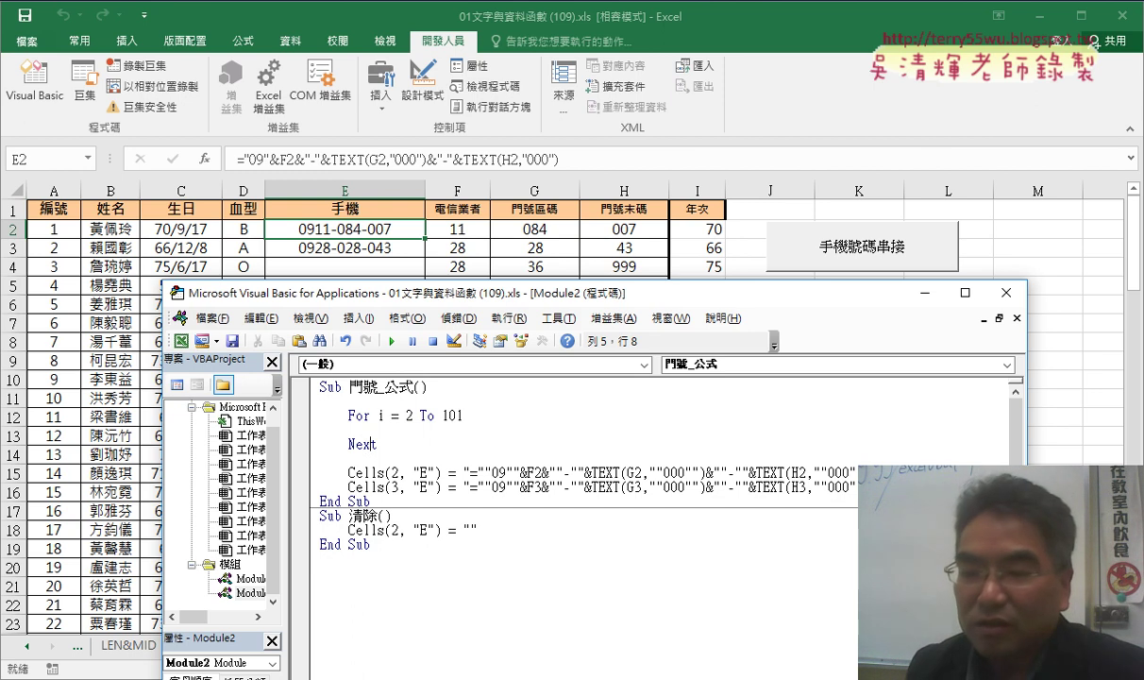
- Delete the Cells(3, "E") statement and move the Cells(2, "E") line between For and Next
drag(322, 502, 322, 491)
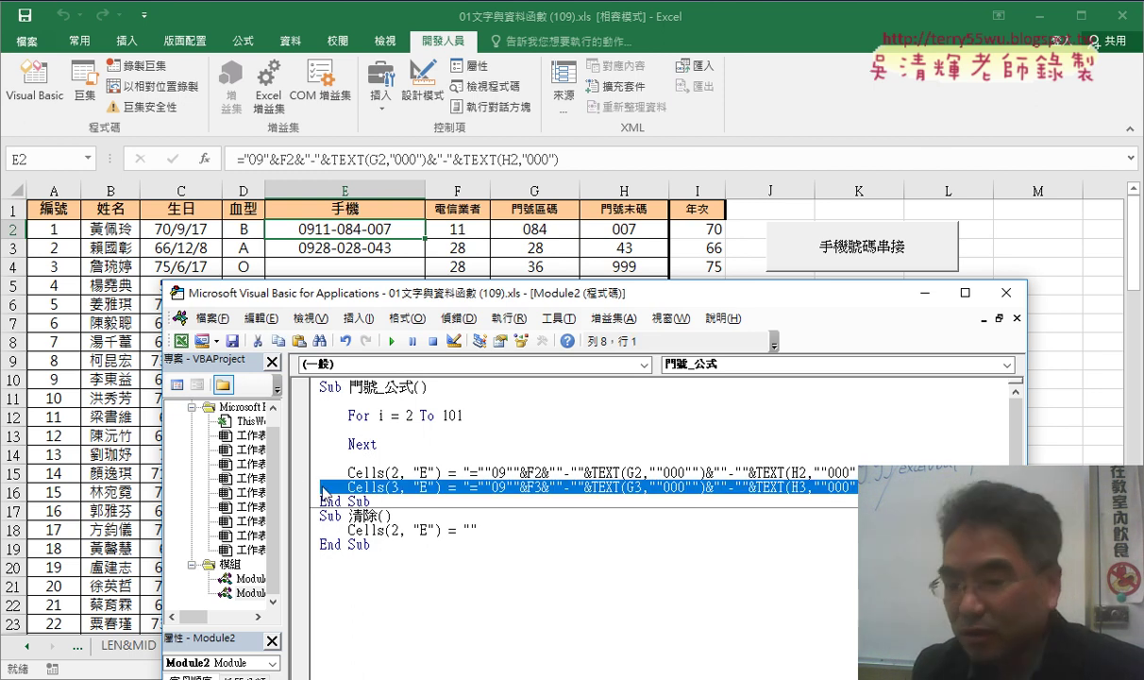
key(Delete)
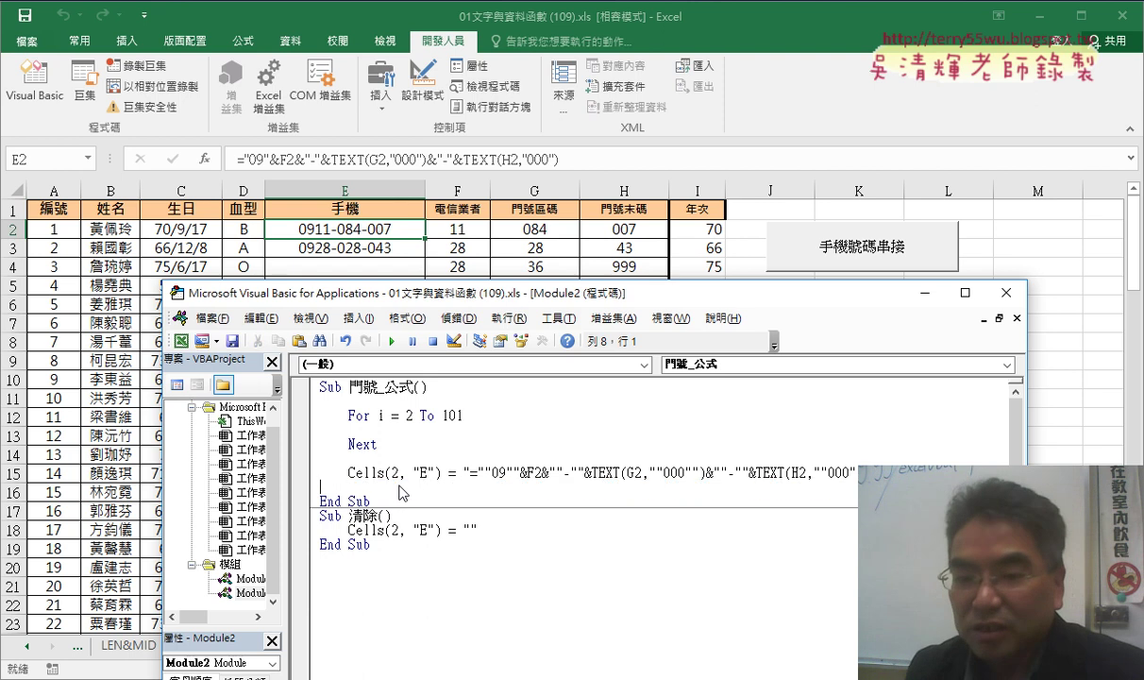
drag(348, 472, 855, 472)
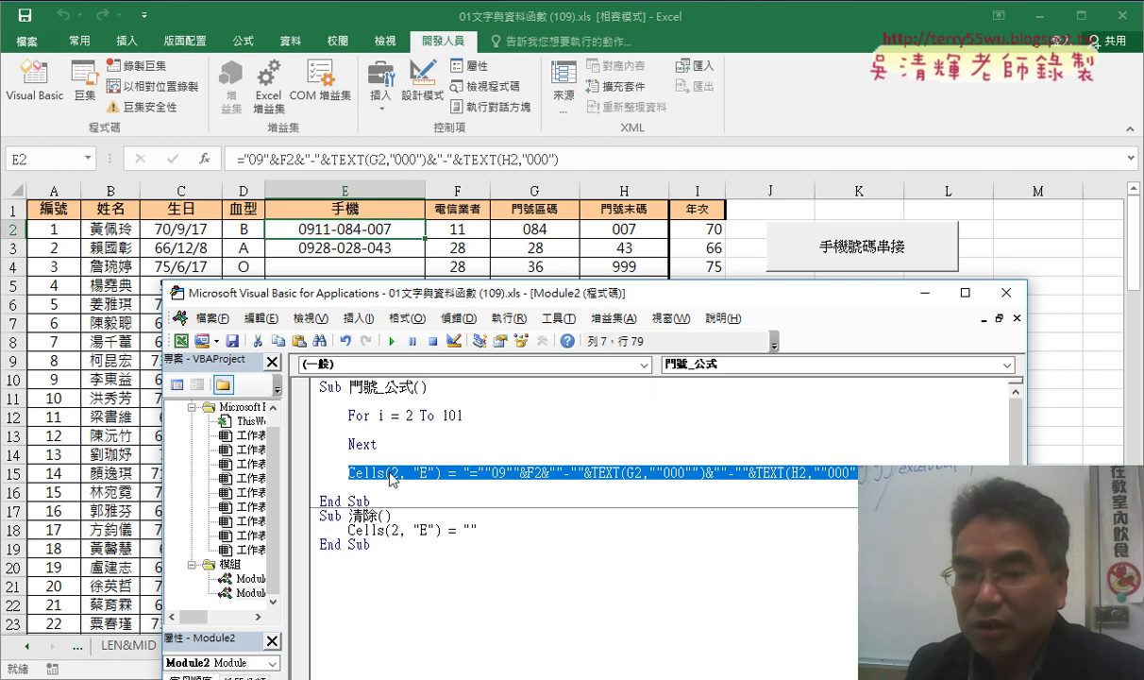
drag(386, 474, 386, 430)
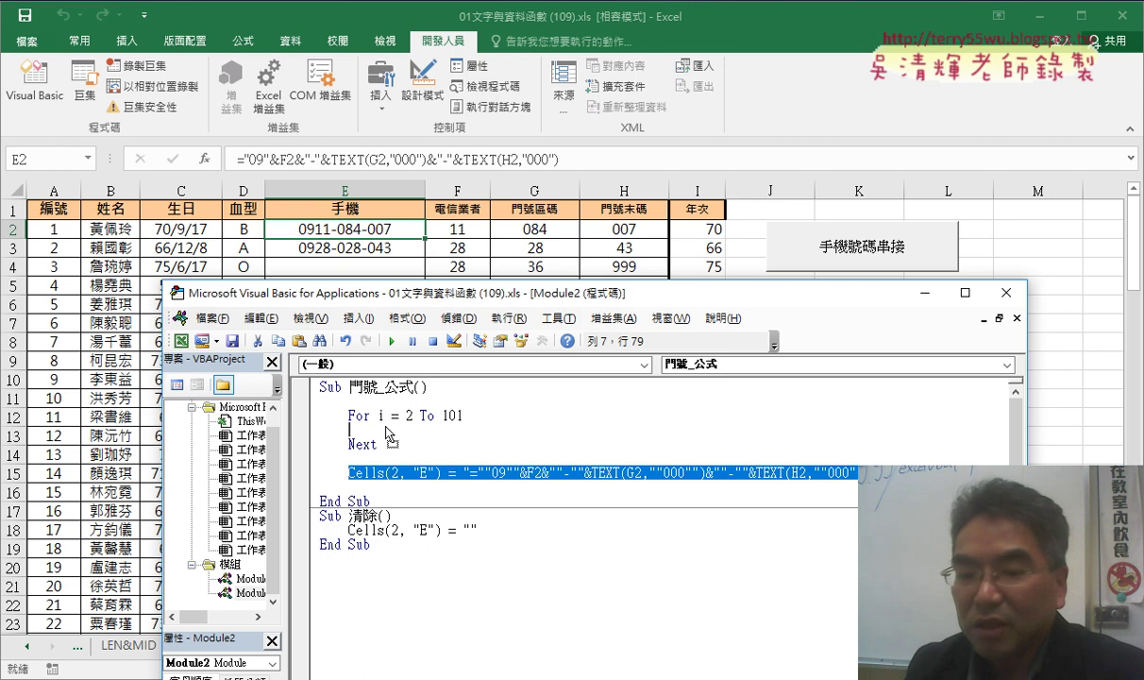
drag(387, 433, 387, 426)
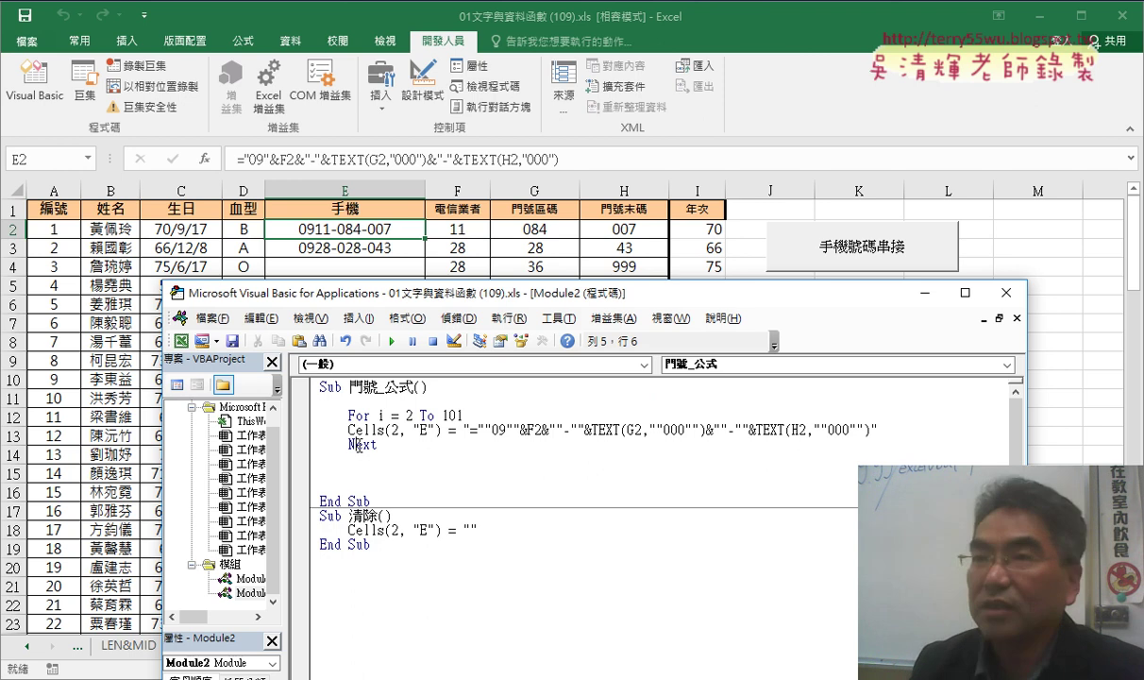
- Indent the Cells line, remove the blank lines around the loop, and move the editor aside
key(Down)
key(Down)
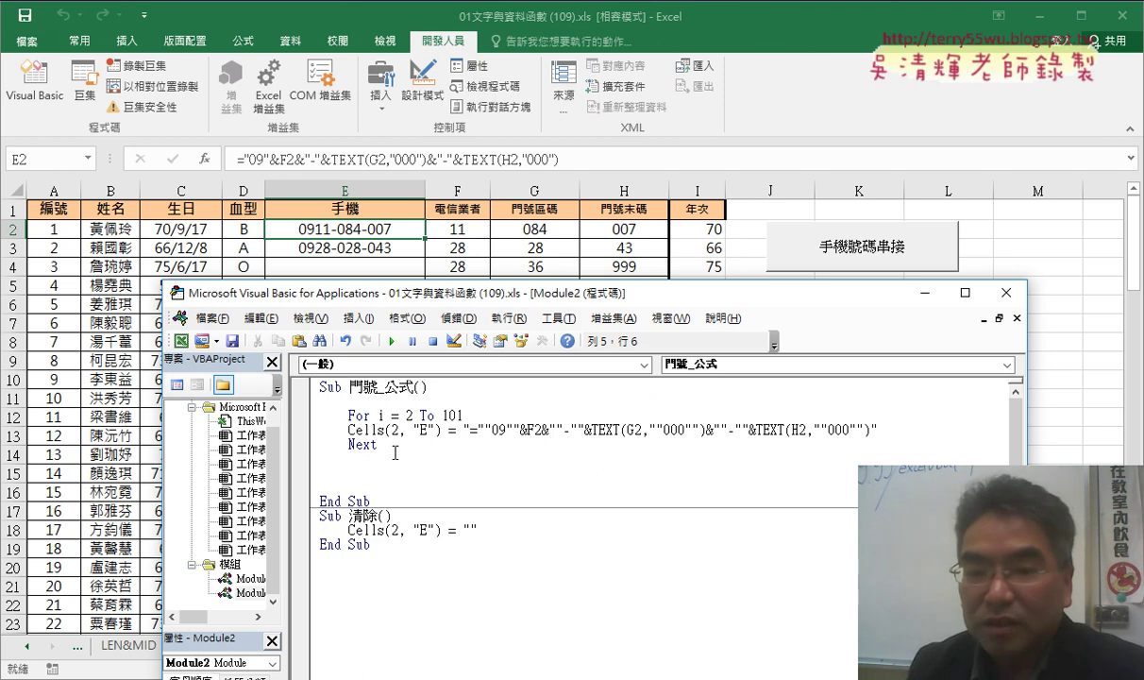
click(348, 430)
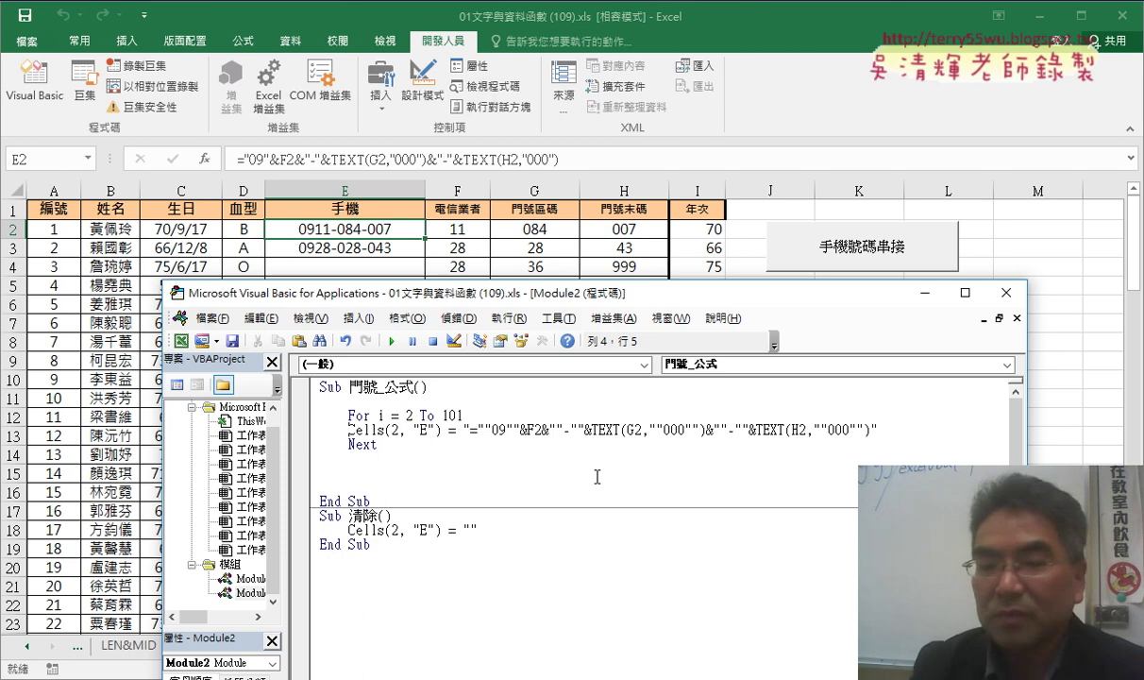
key(Tab)
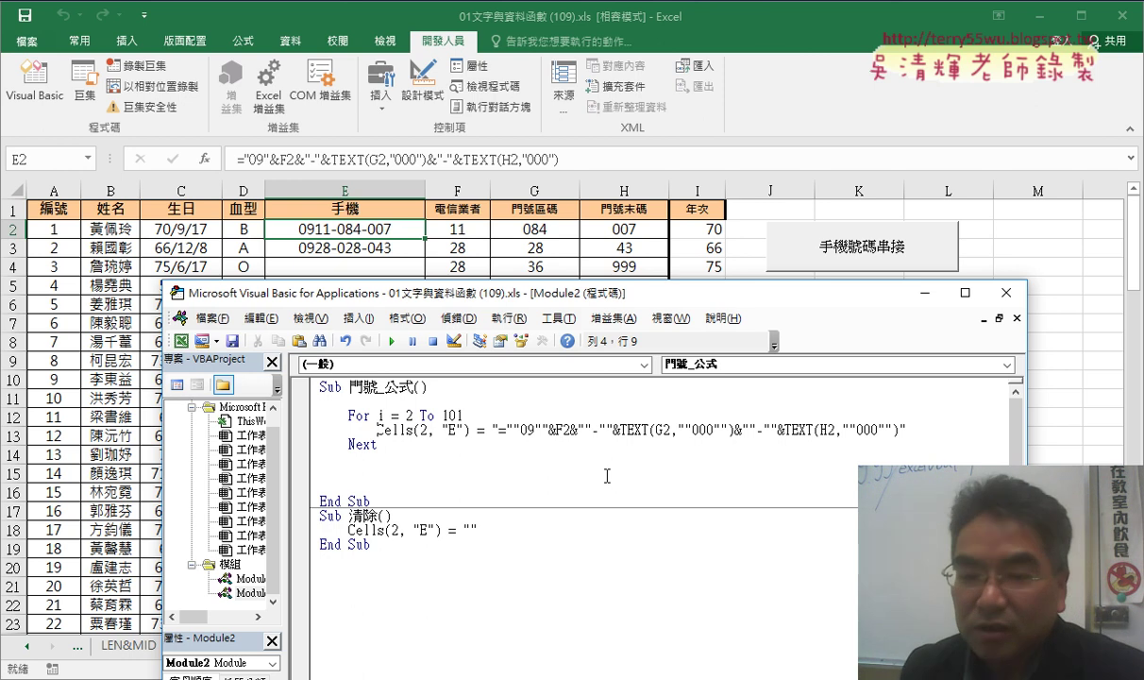
click(431, 448)
key(Delete)
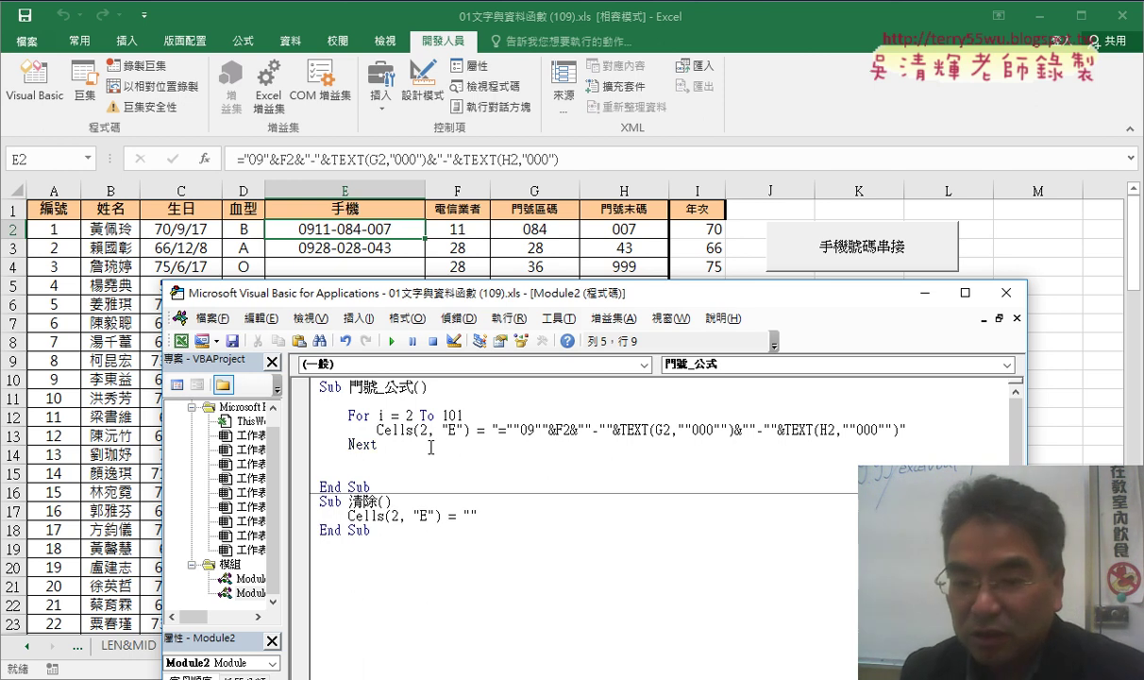
drag(383, 452, 374, 469)
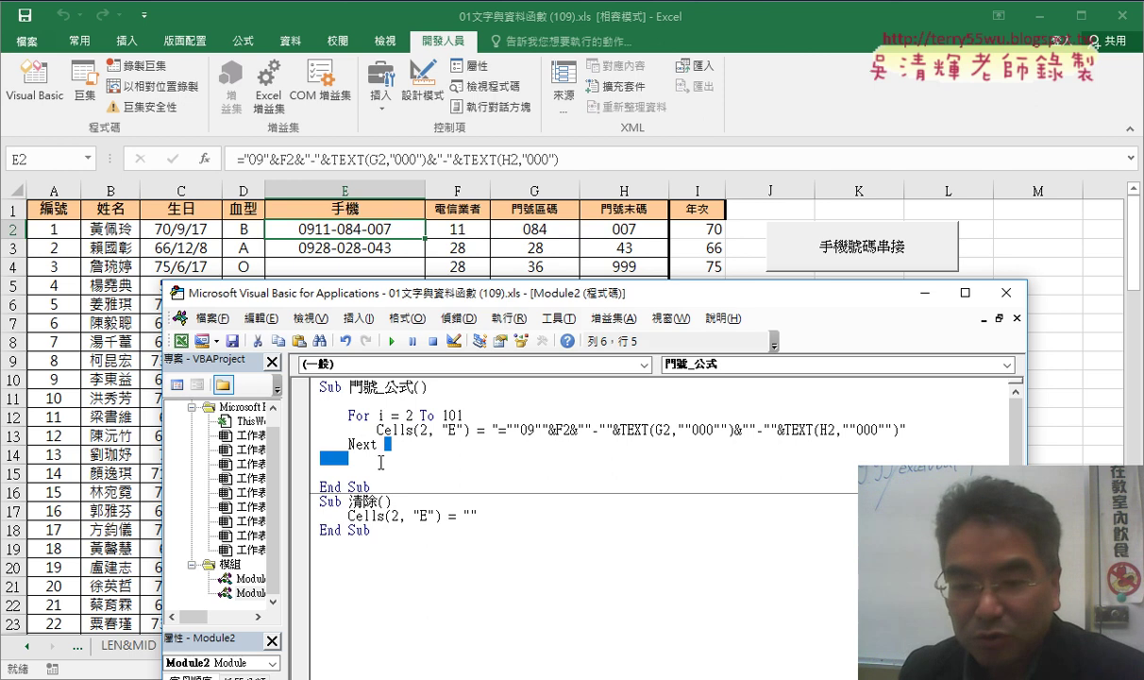
key(Delete)
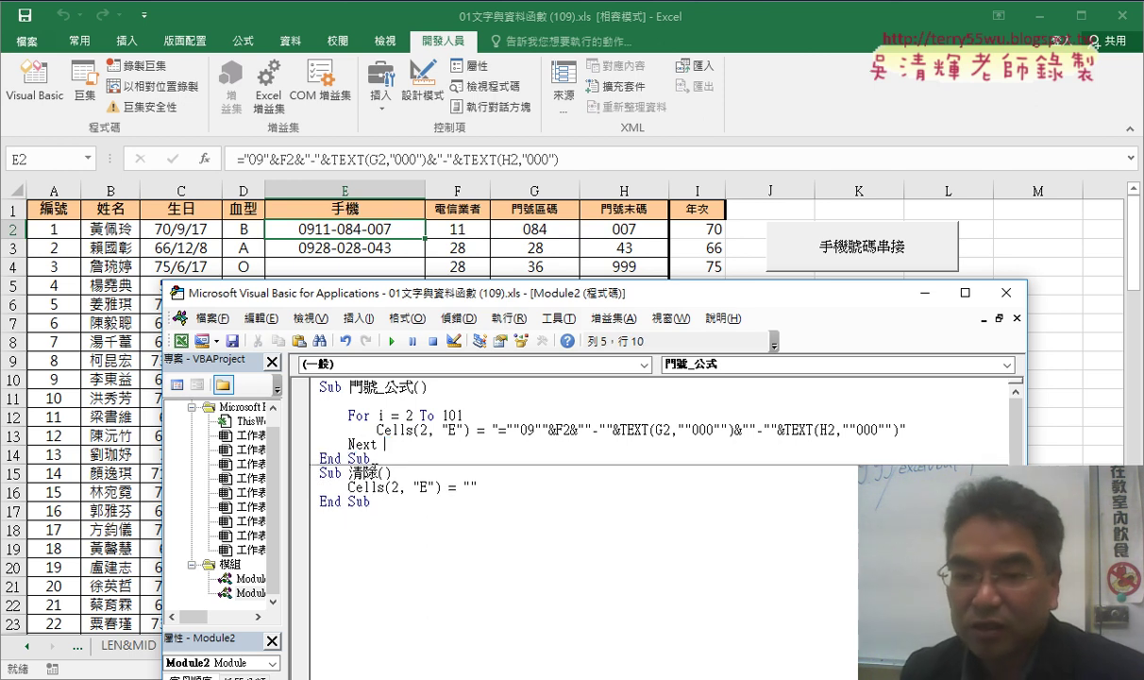
click(447, 388)
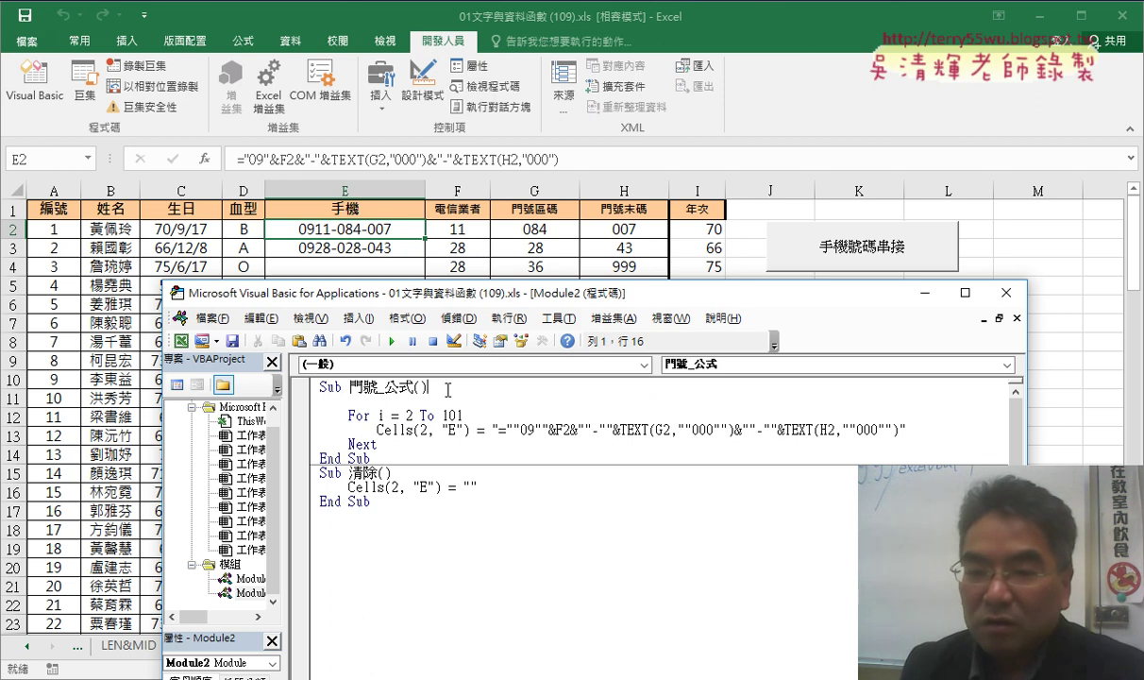
key(Delete)
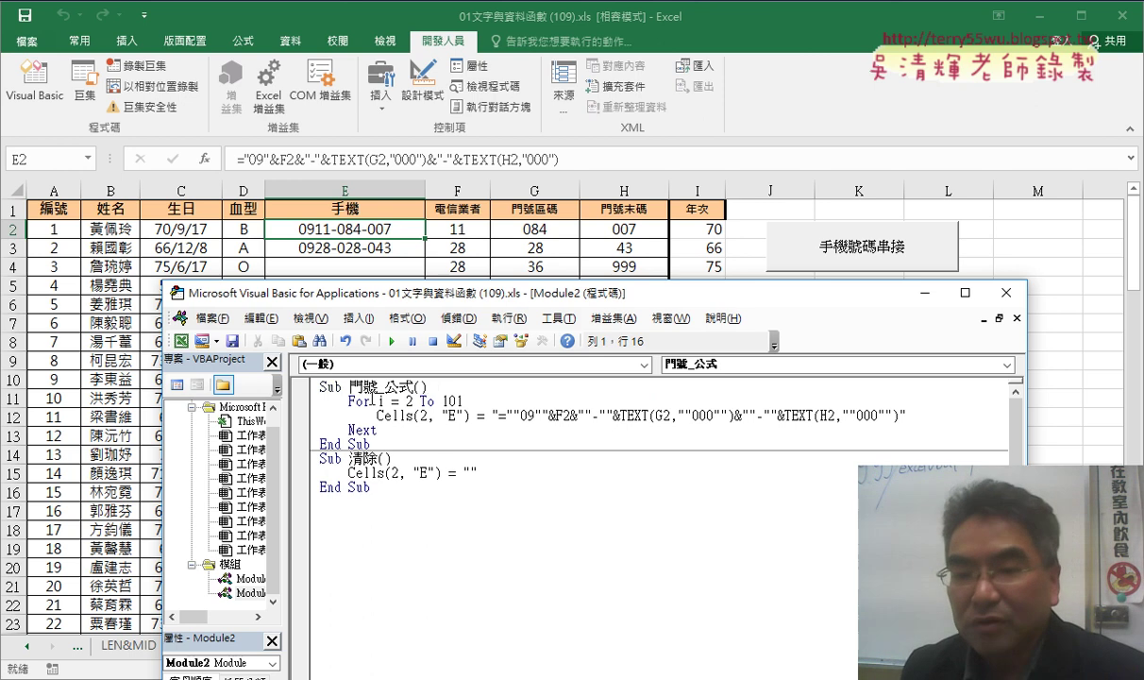
mouse_move(509, 300)
mouse_down()
mouse_move(717, 226)
mouse_move(759, 180)
mouse_up()
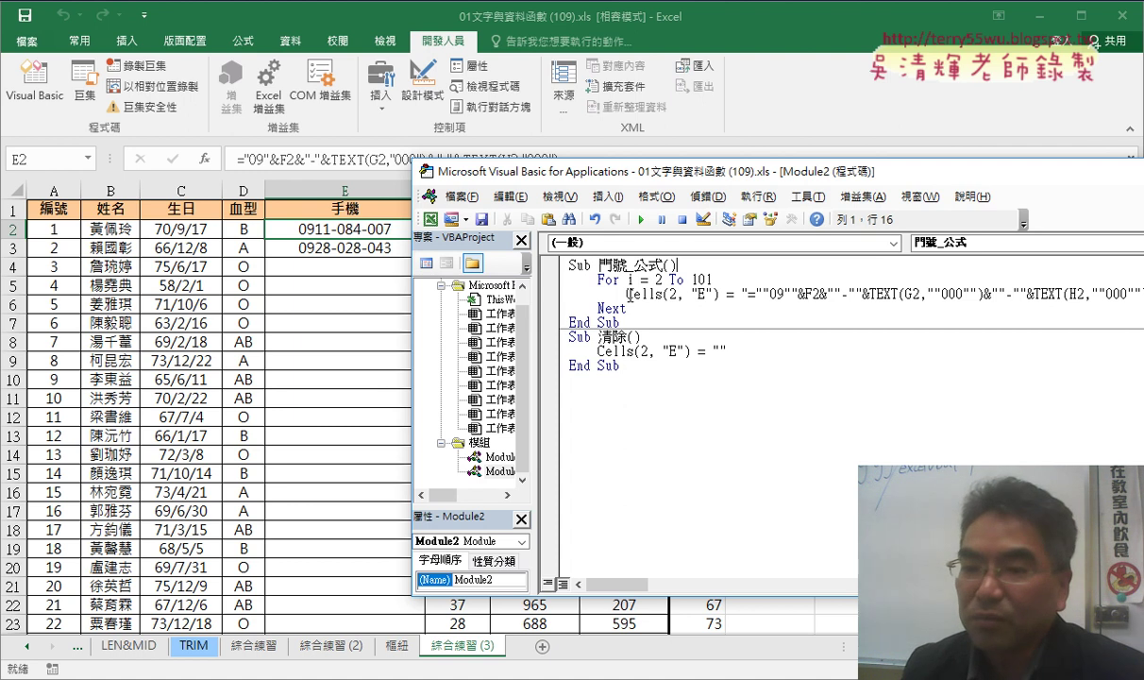
- Change the Cells row argument from 2 to the loop counter i, giving Cells(i, "E")
drag(627, 293, 720, 295)
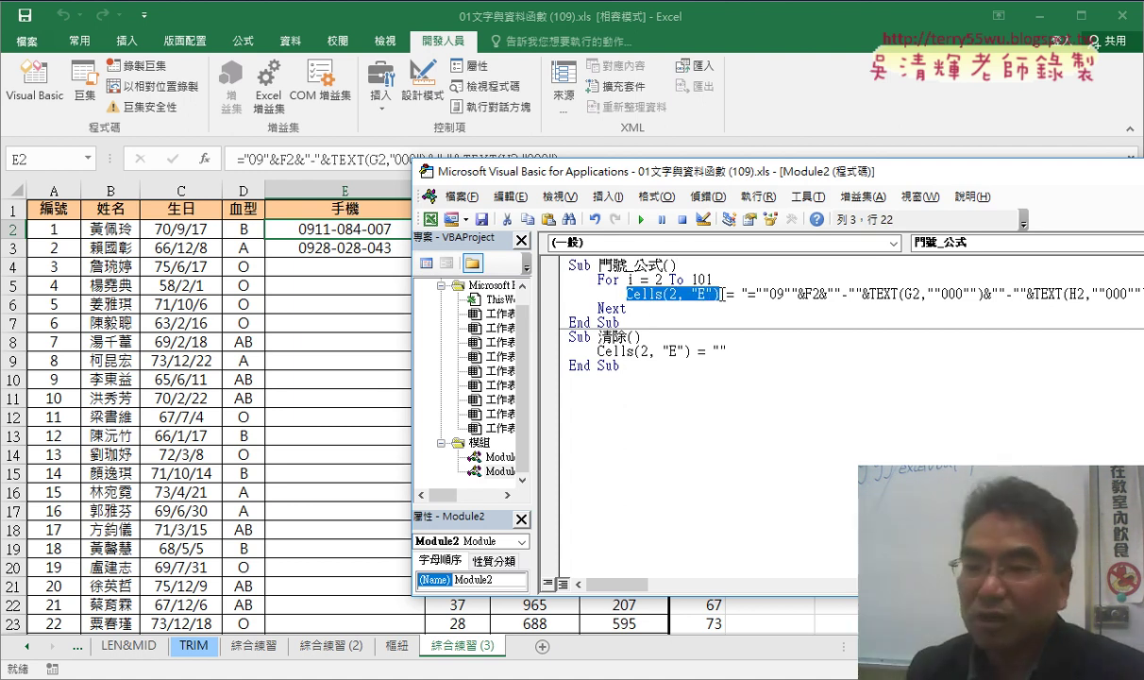
click(671, 294)
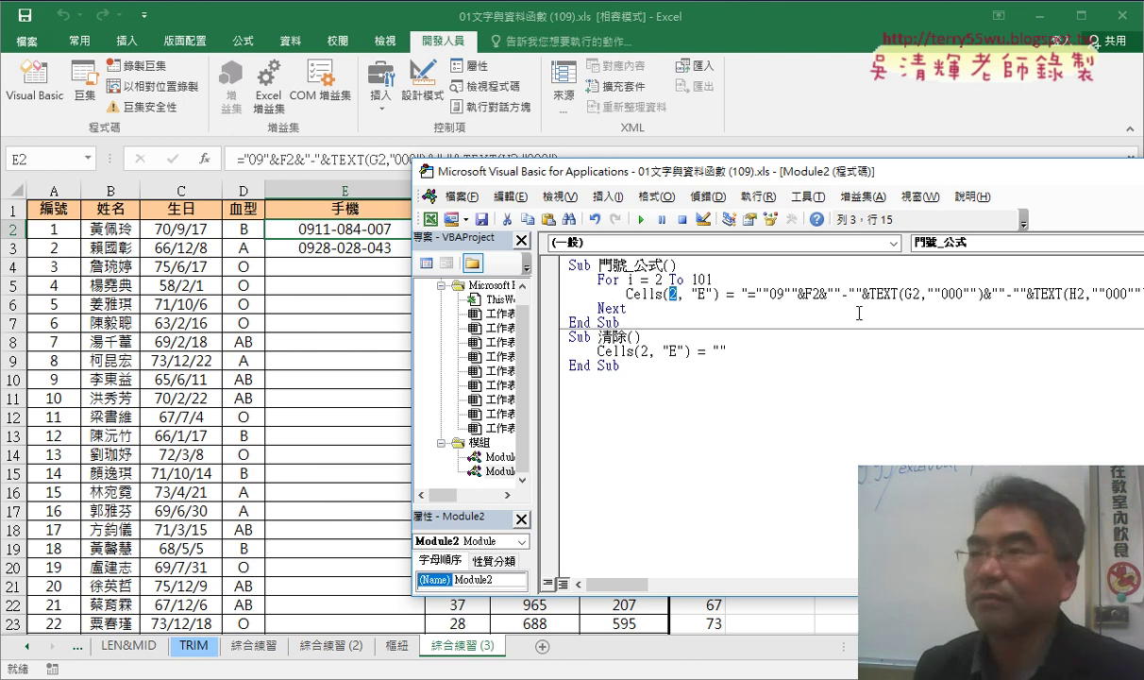
text(i)
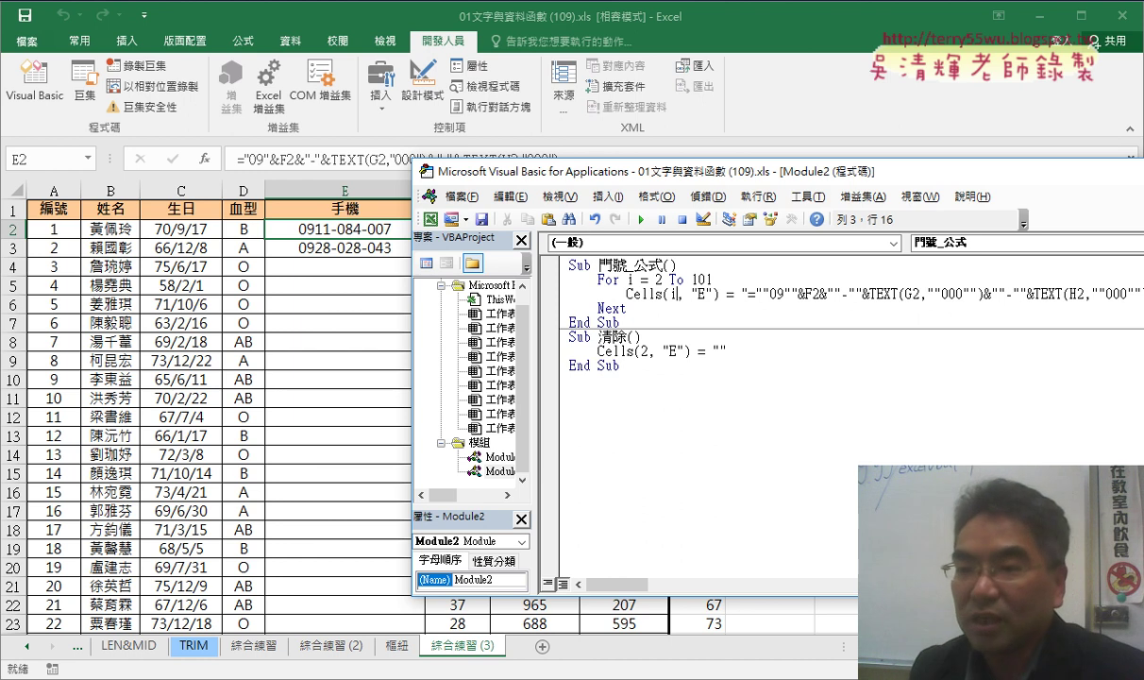
drag(681, 95, 685, 81)
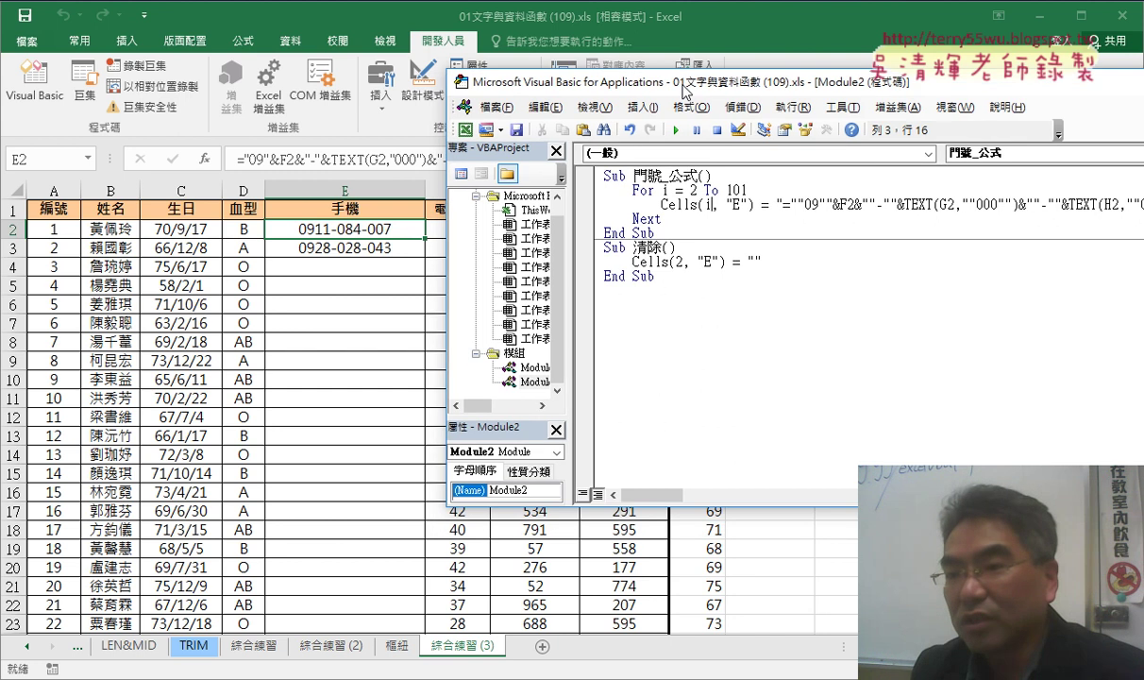
drag(753, 205, 662, 204)
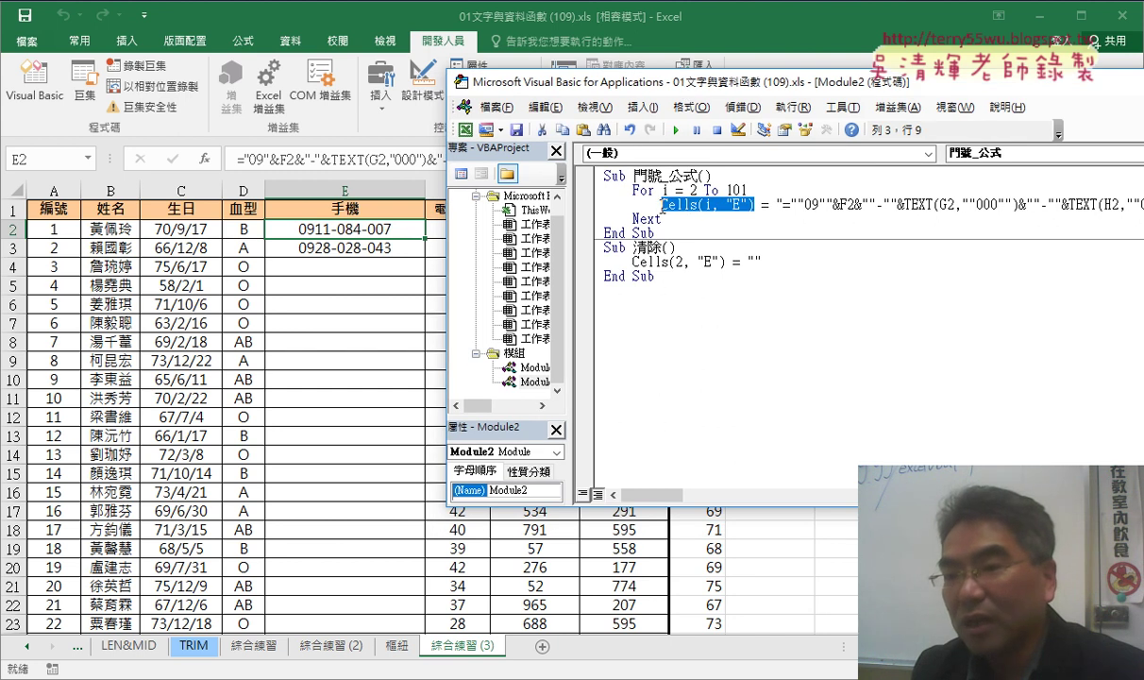
click(684, 205)
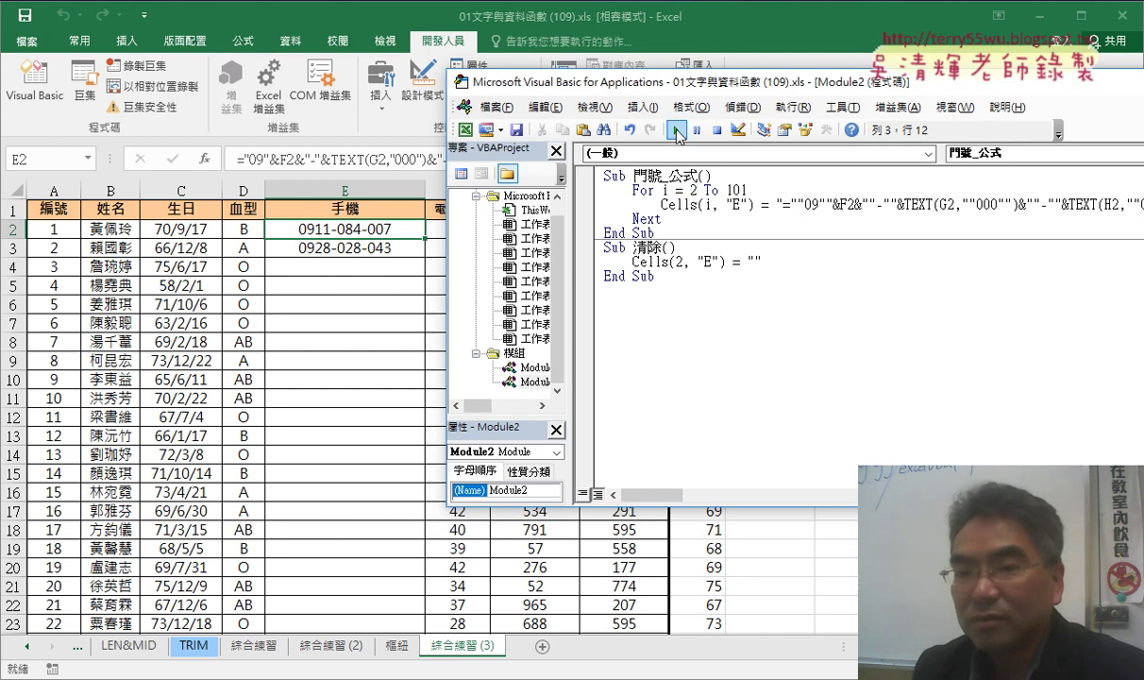
- Run 門號_公式 and check that column E is filled down to the last row
click(678, 132)
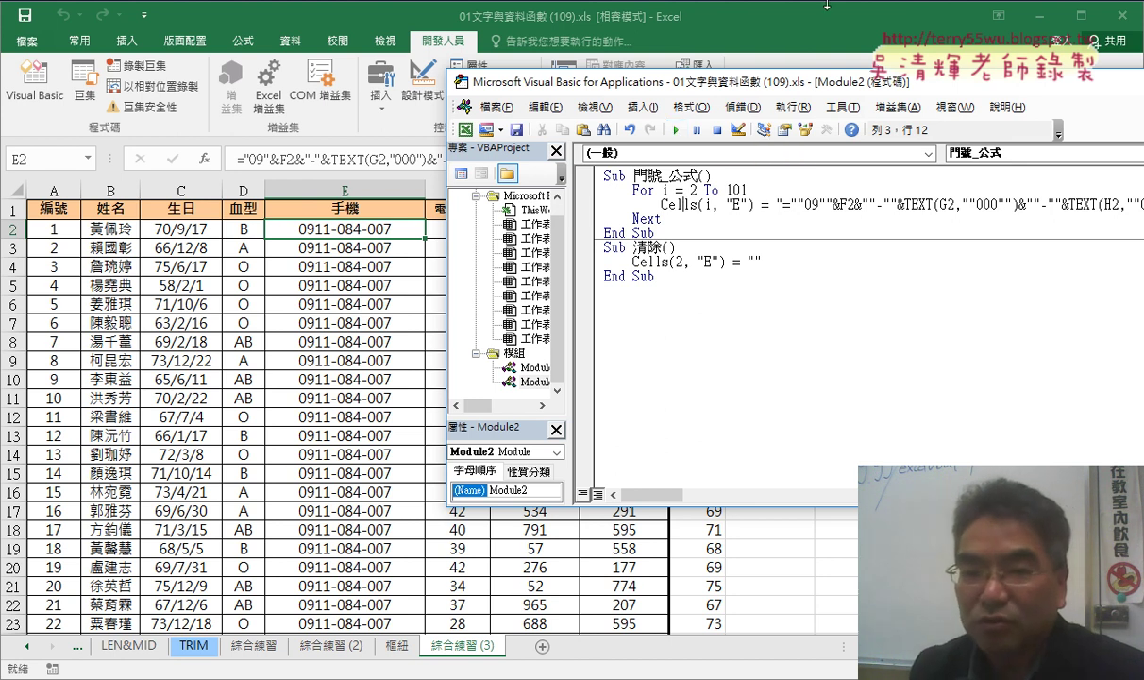
click(382, 224)
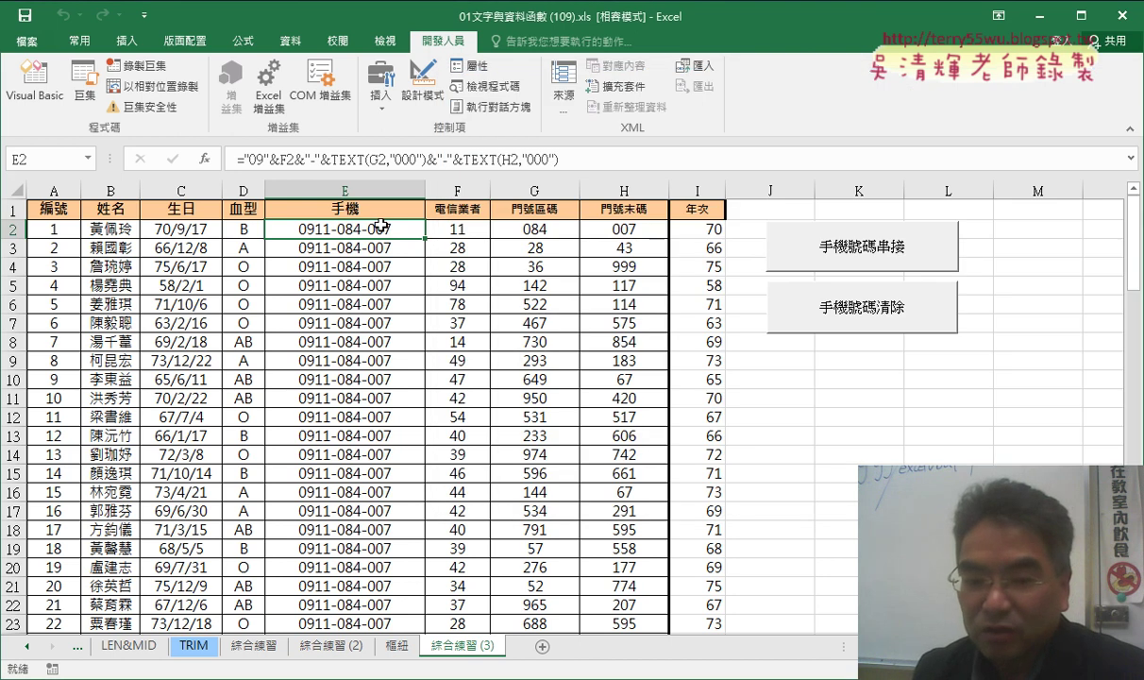
key(ctrl+Down)
key(ctrl+Up)
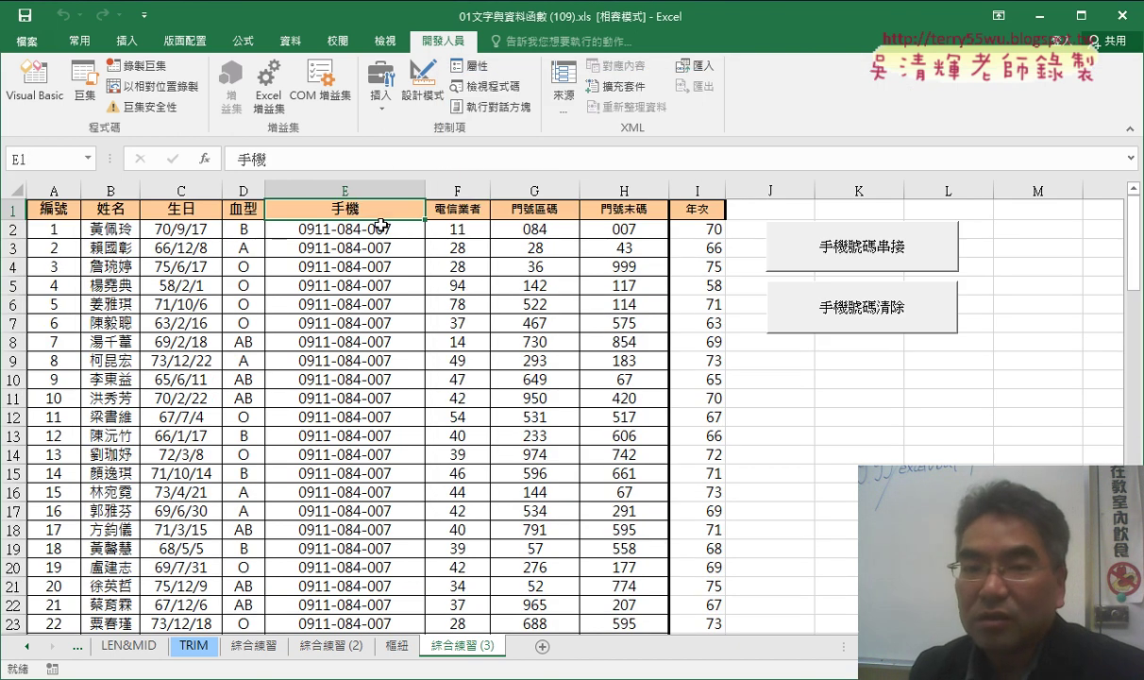
- Compare the E2 and E3 formulas, both referencing row 2, then reopen the VBA editor
click(373, 236)
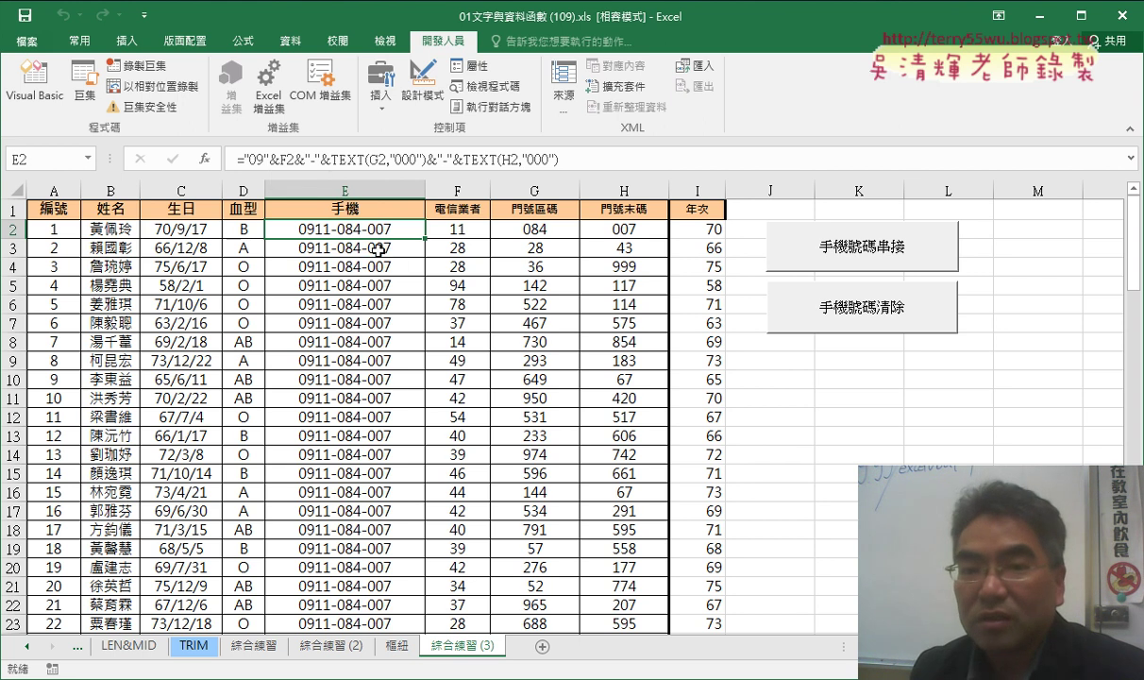
key(Down)
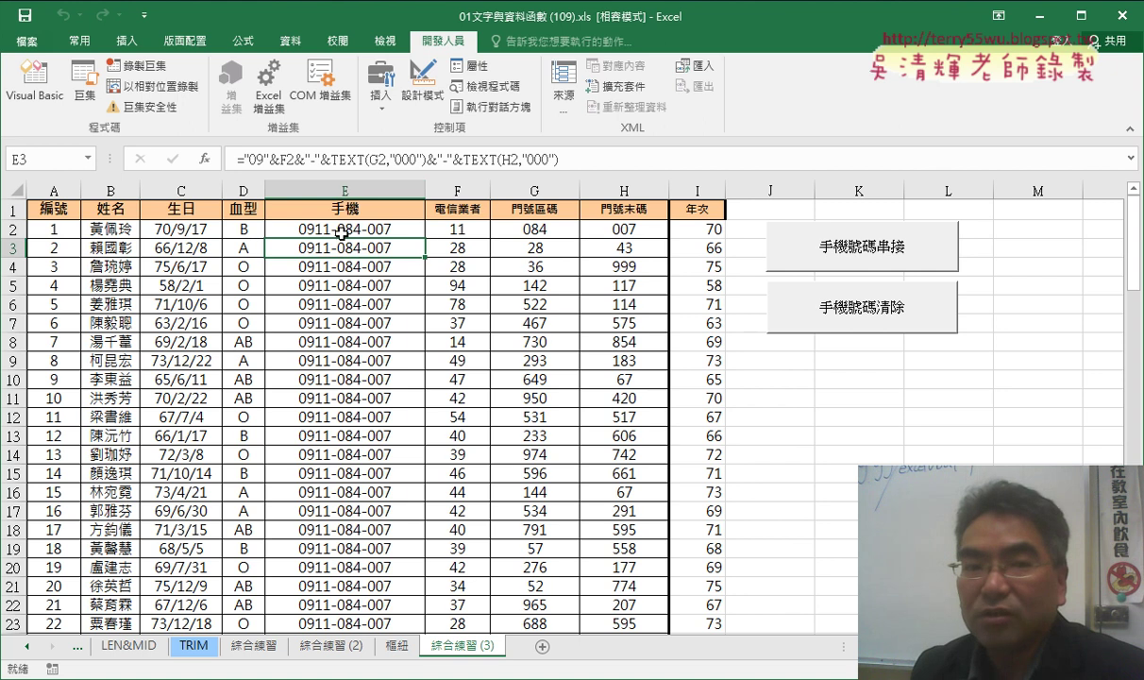
click(341, 232)
click(39, 90)
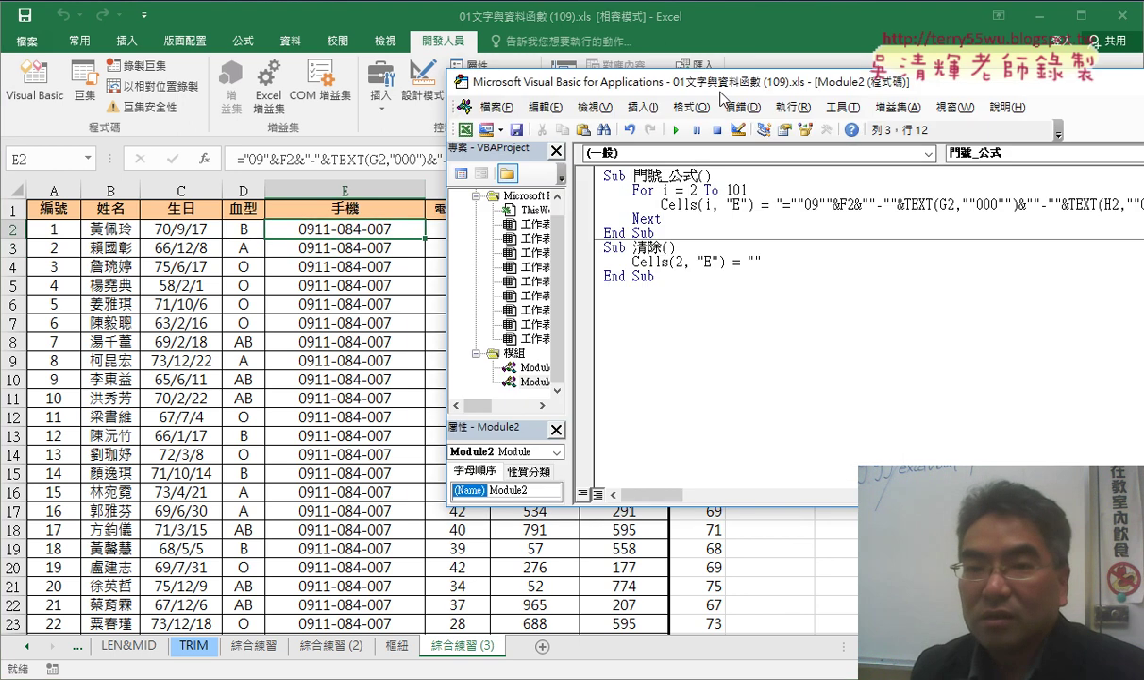
- Move the code window aside and point out the row numbers in the F2, G2 and H2 references
drag(722, 87, 398, 255)
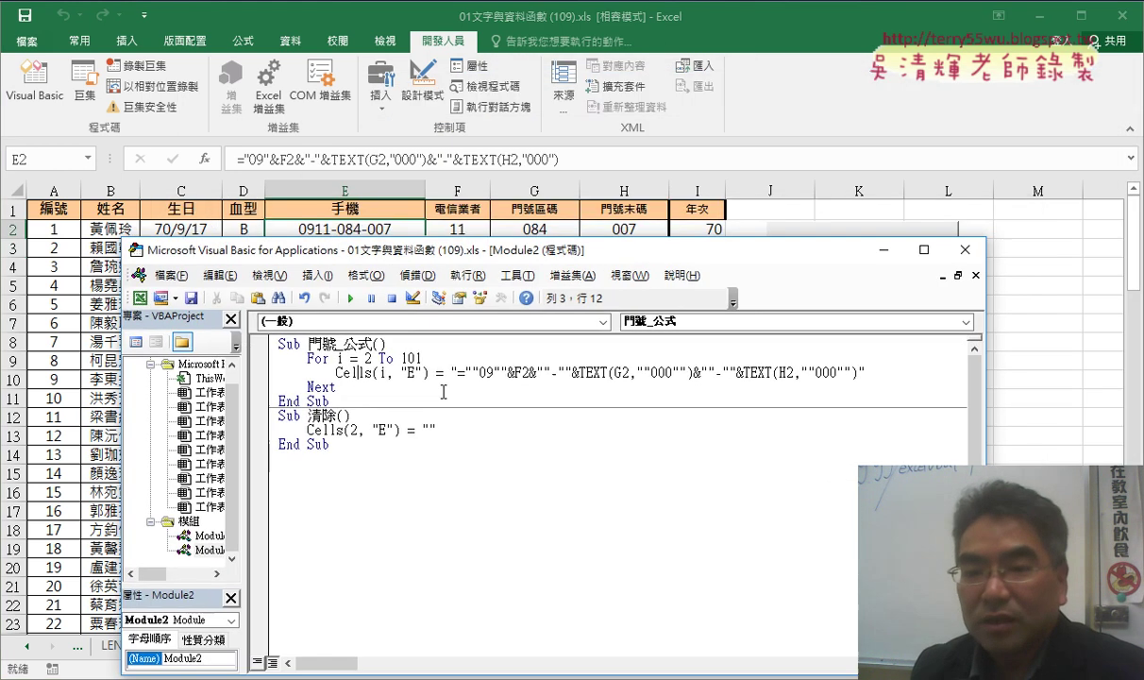
click(525, 371)
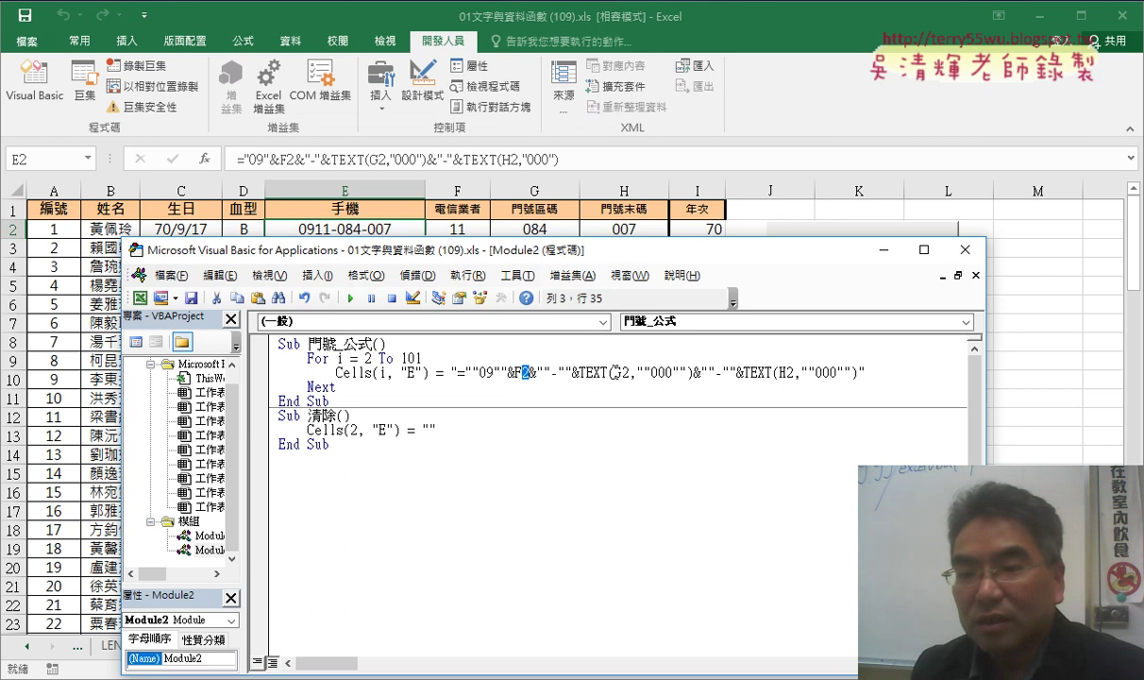
drag(624, 372, 631, 372)
drag(786, 372, 794, 372)
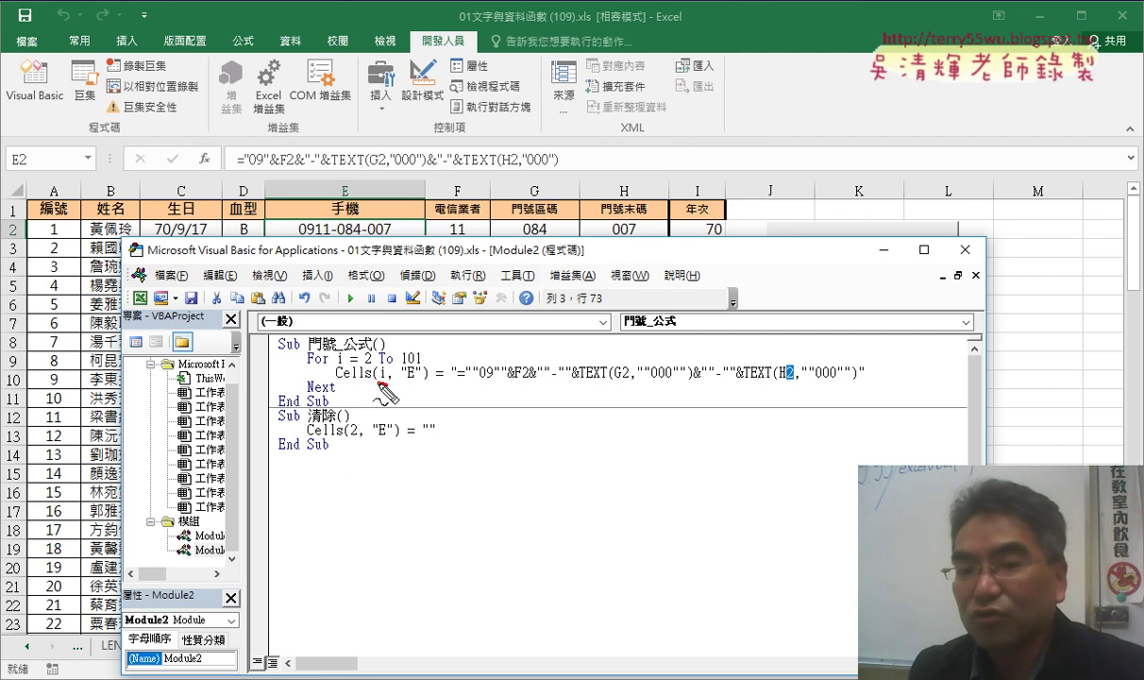
mouse_move(376, 384)
mouse_down()
mouse_move(388, 383)
mouse_move(368, 363)
mouse_move(449, 356)
mouse_up()
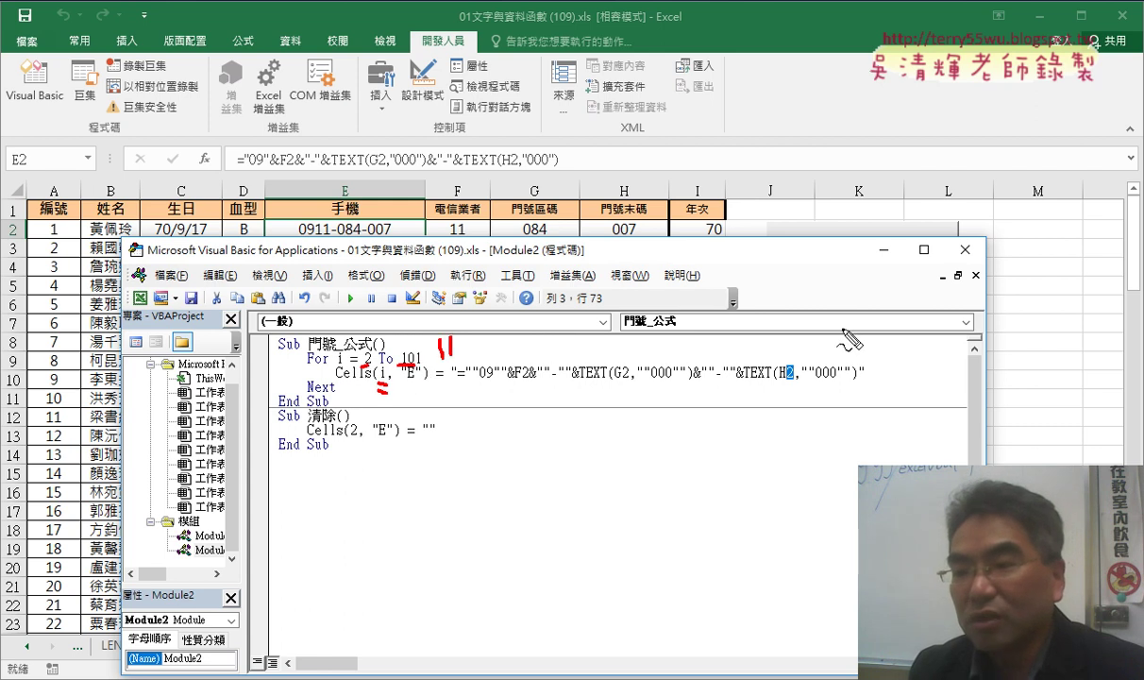
drag(862, 331, 868, 347)
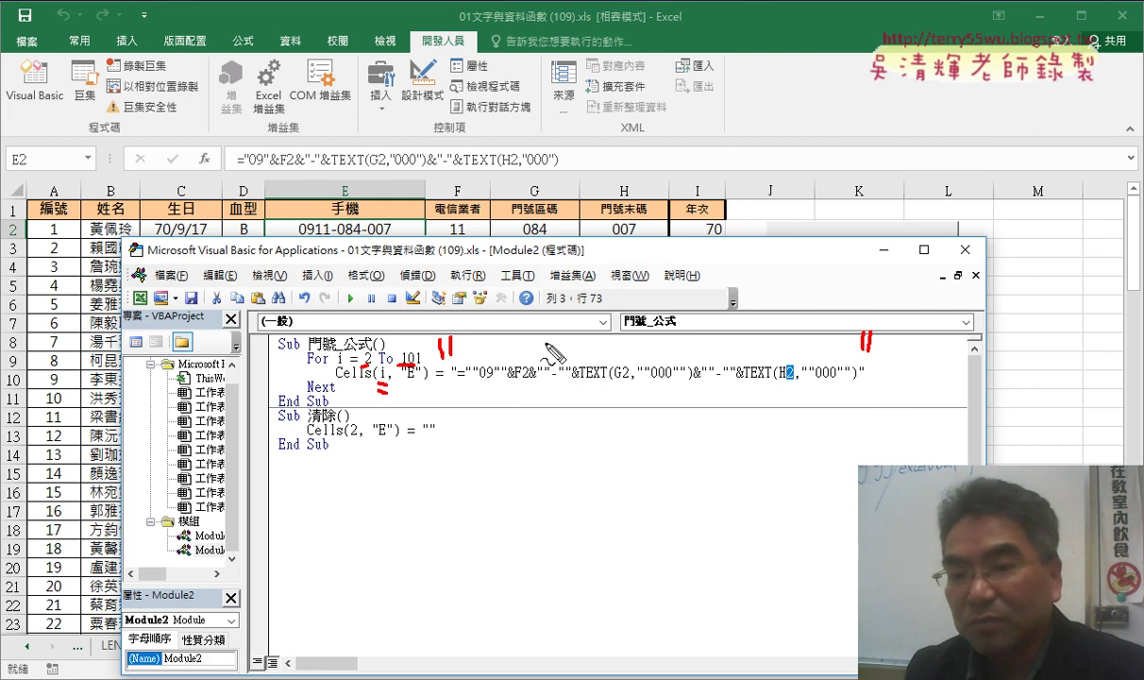
drag(507, 382, 528, 383)
drag(475, 282, 519, 325)
drag(532, 262, 533, 305)
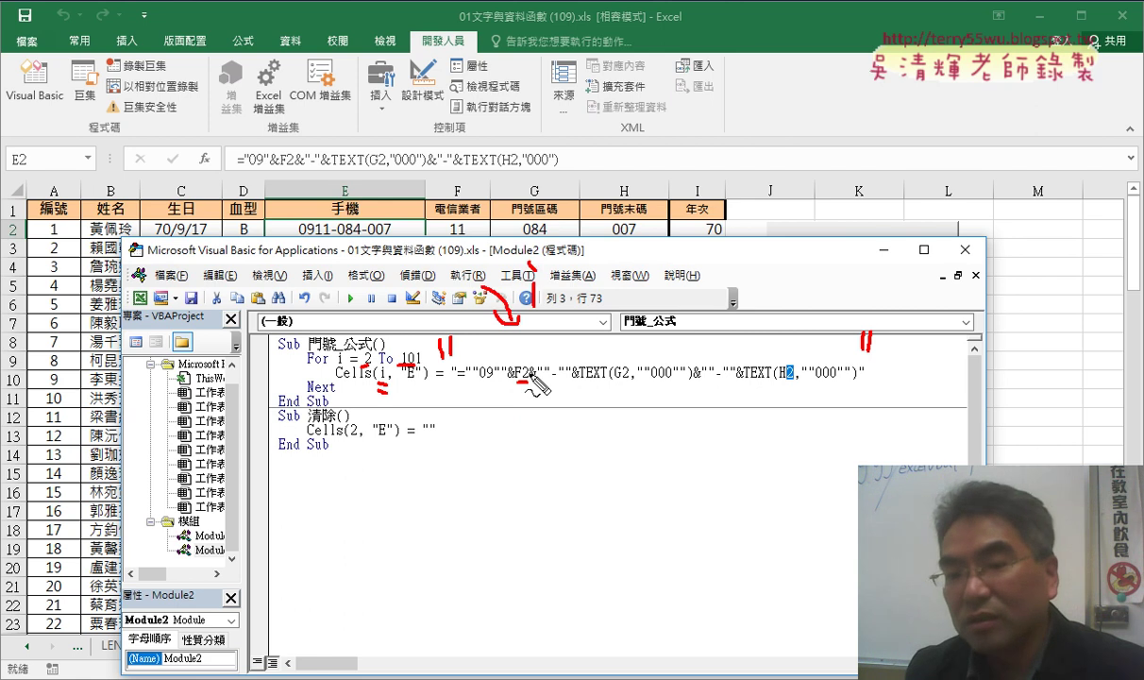
key(Escape)
- Change the F2 reference in the formula string to Fi
click(528, 364)
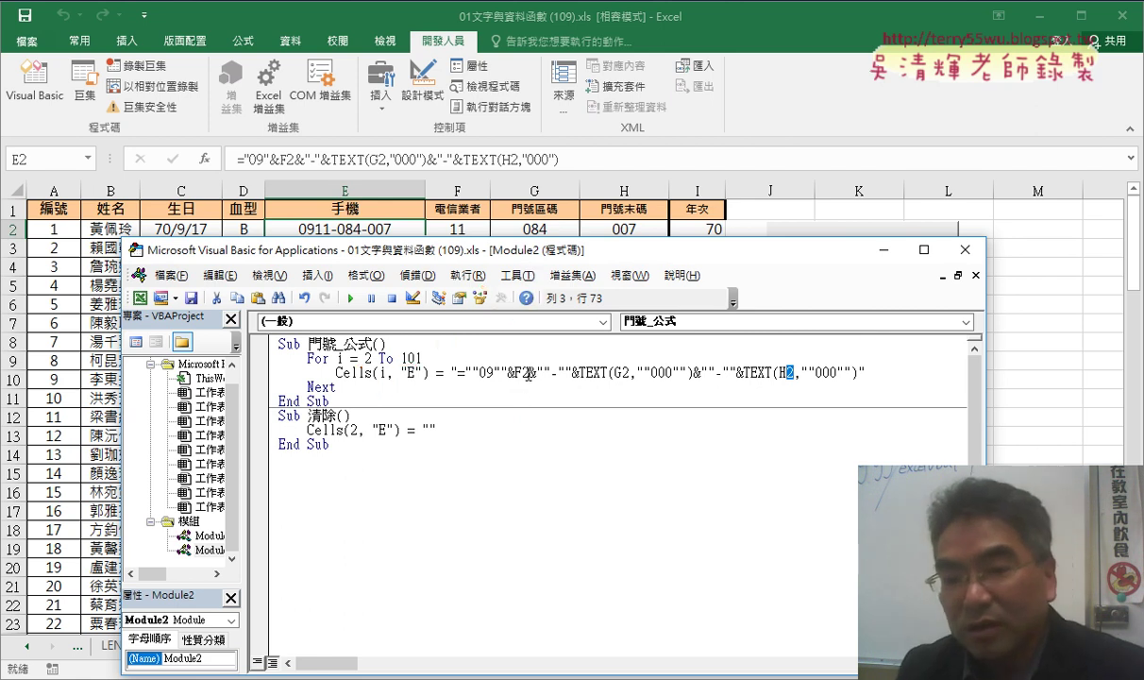
drag(529, 364, 522, 367)
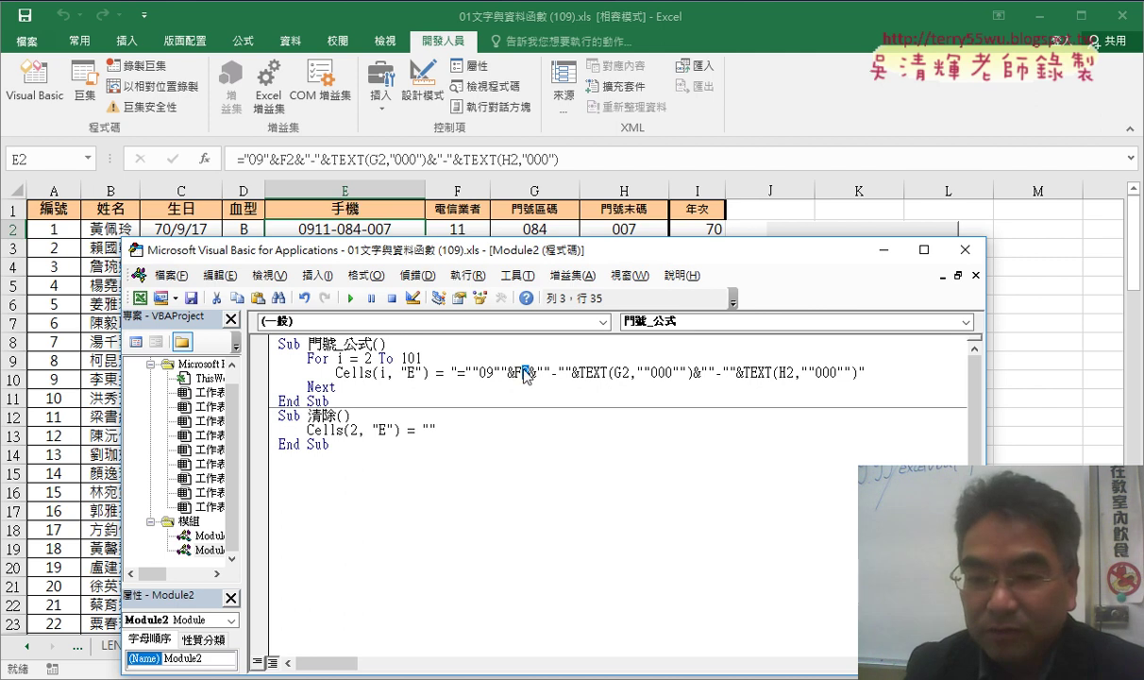
text(i)
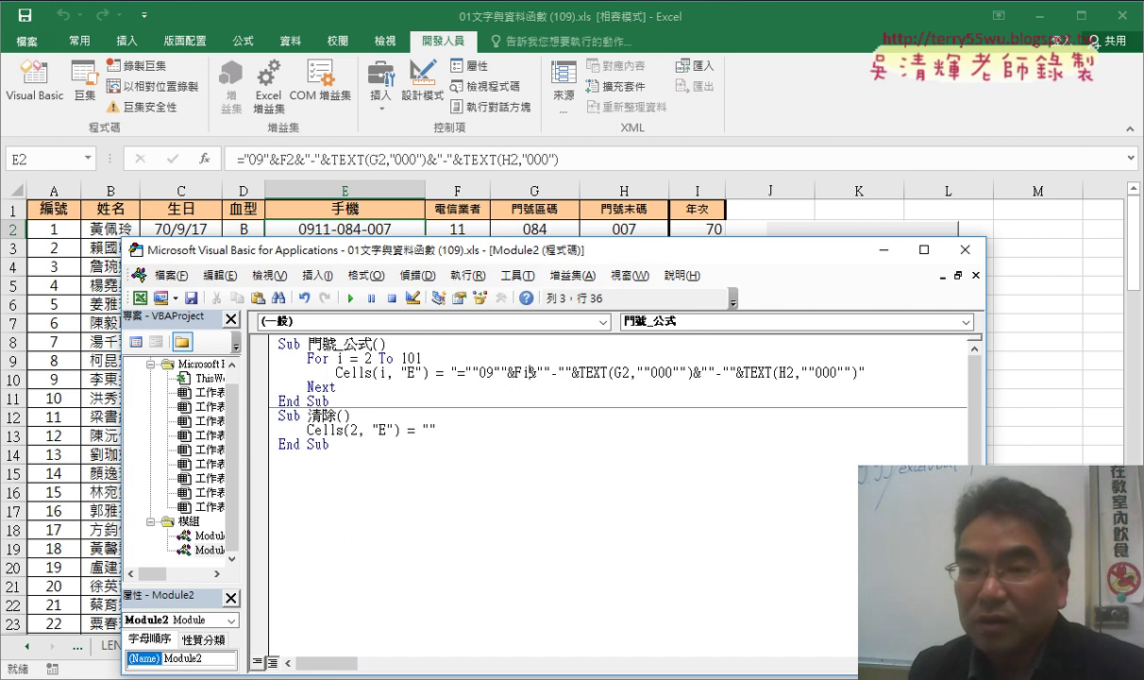
- Run the Fi version of the macro and inspect the #NAME? formula written into E2
drag(424, 248, 647, 249)
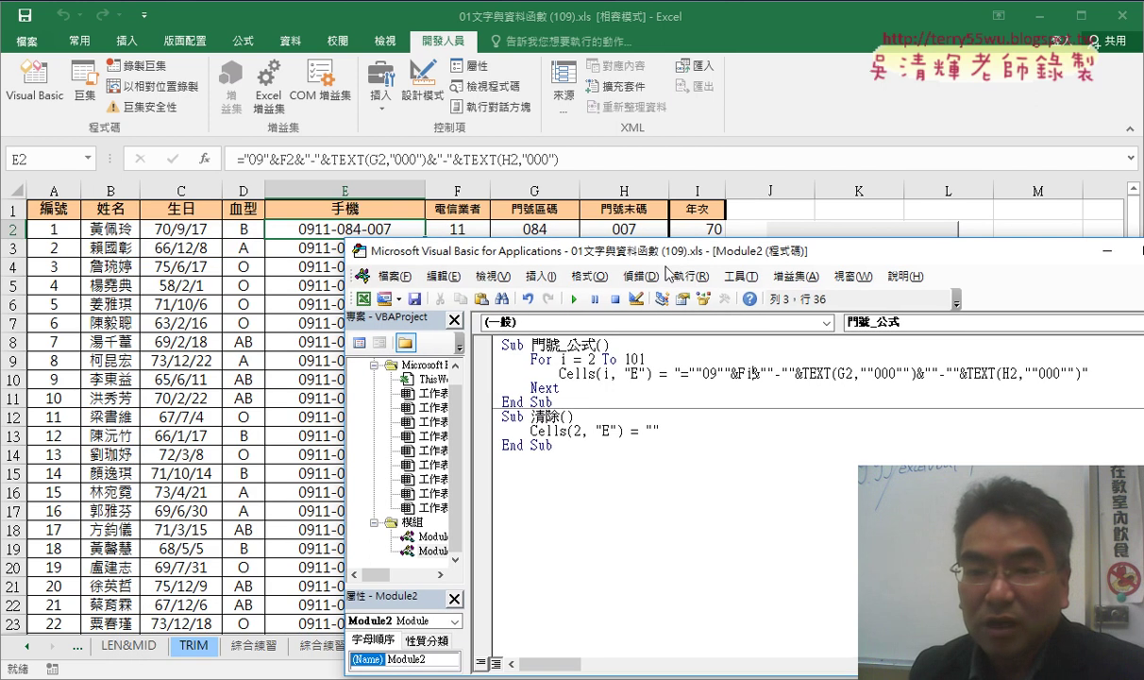
click(575, 301)
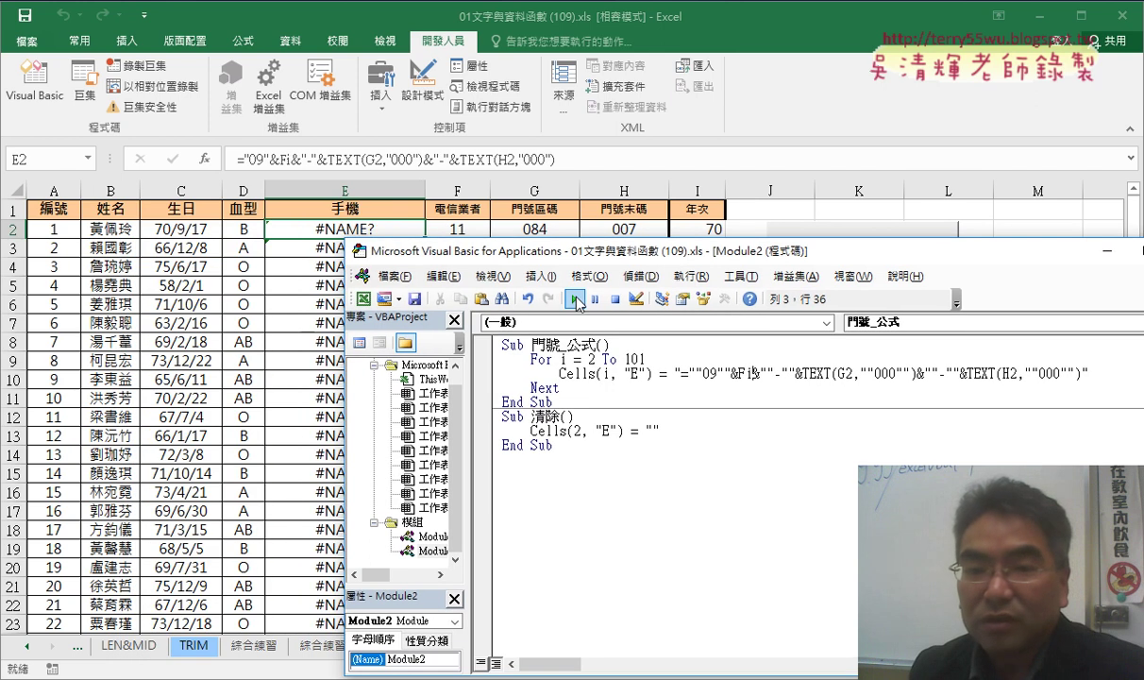
click(340, 229)
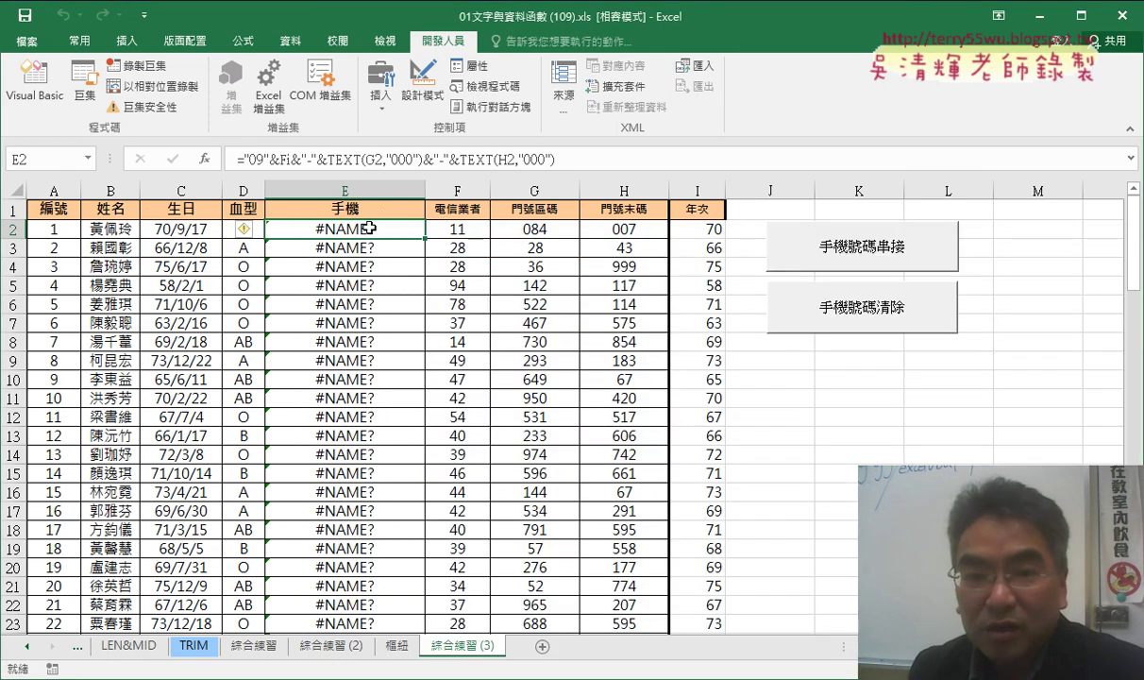
click(286, 159)
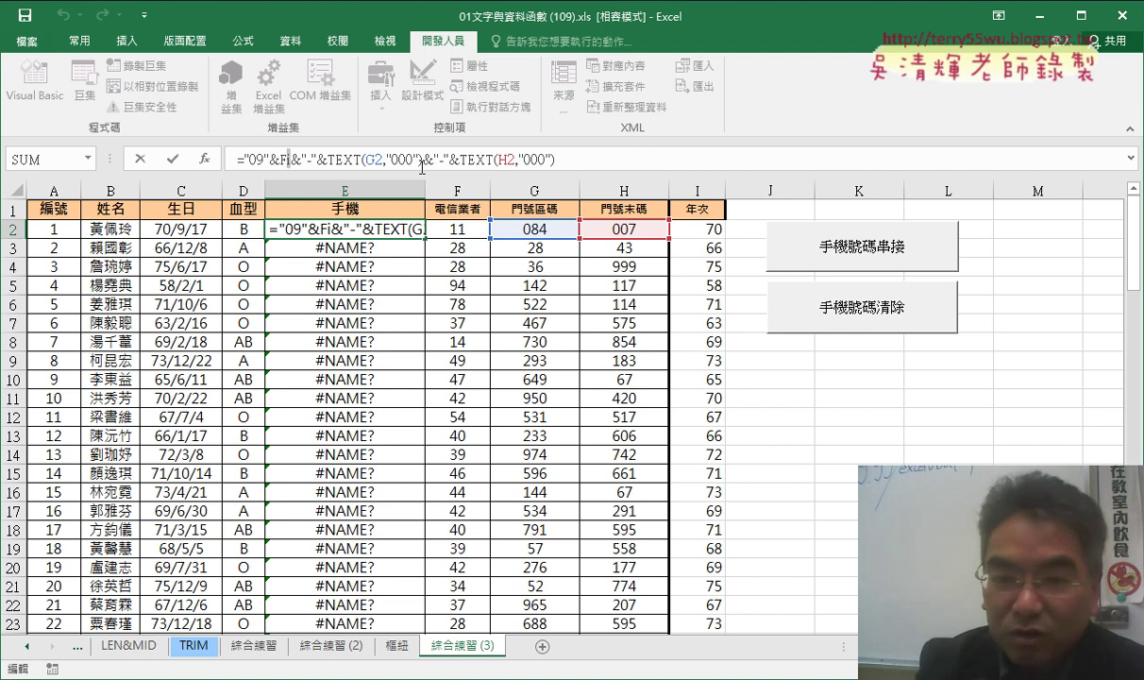
key(Escape)
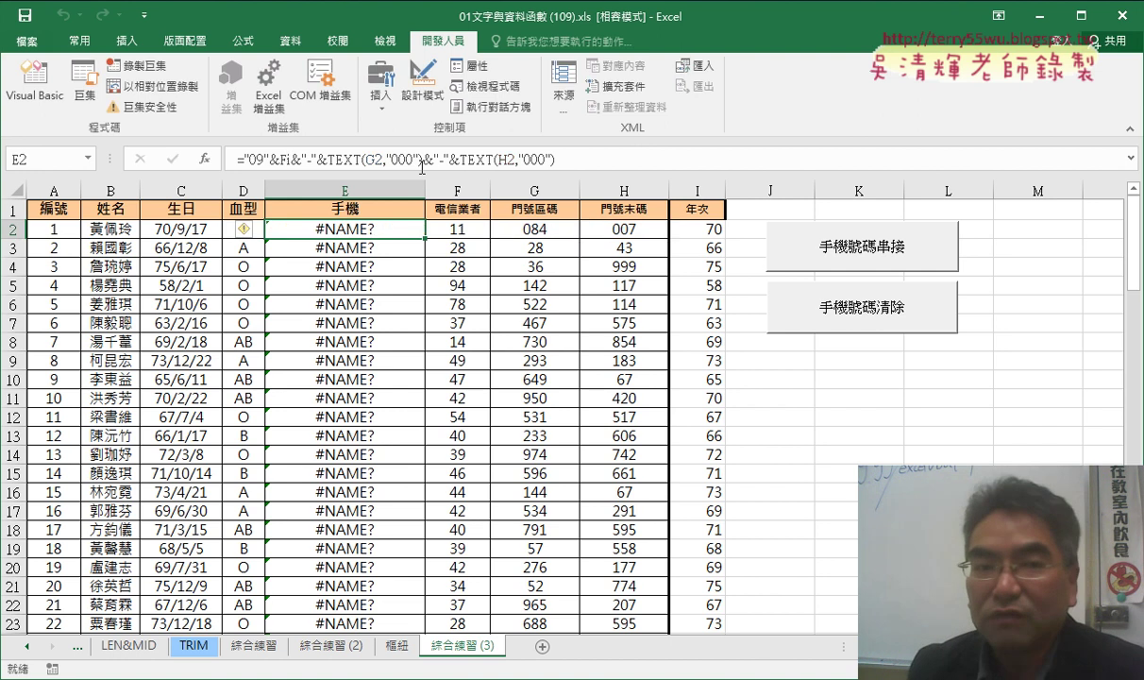
- Reopen the Module2 macro code and move the editor to the upper left
click(42, 94)
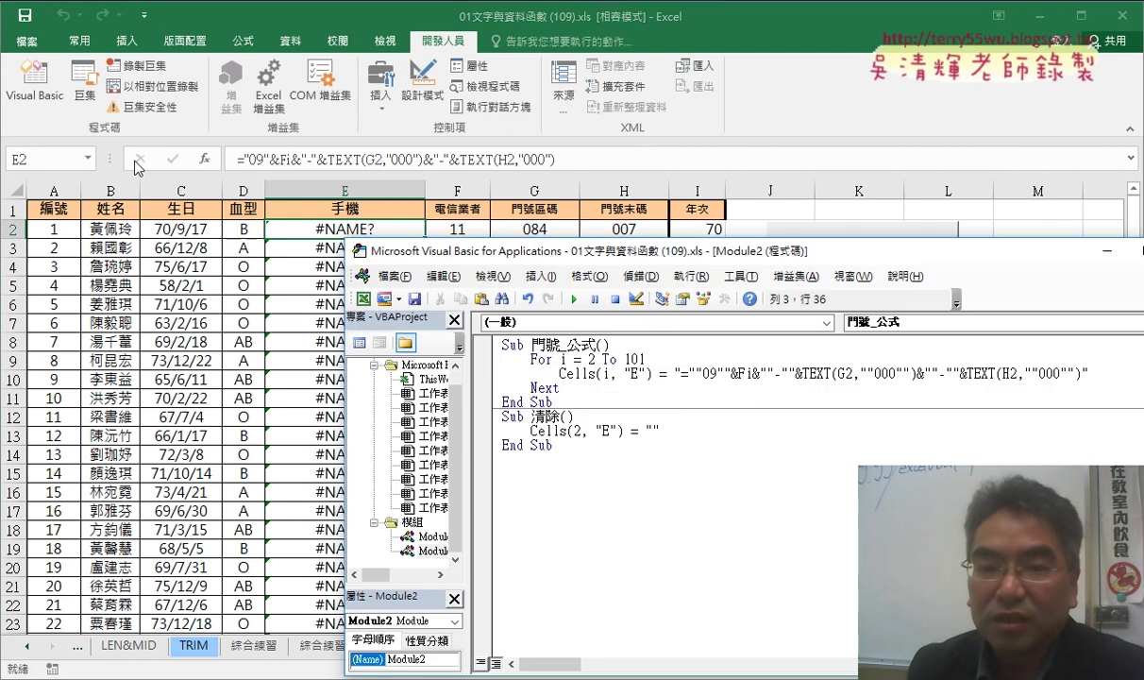
click(292, 240)
click(28, 90)
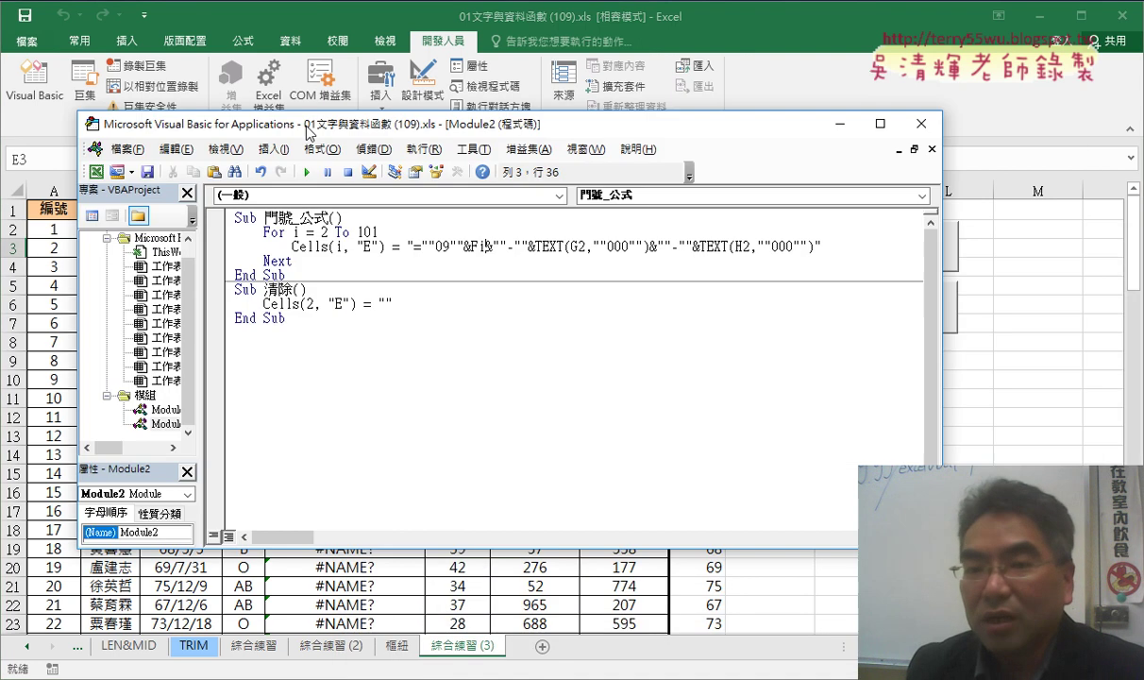
drag(592, 262, 260, 123)
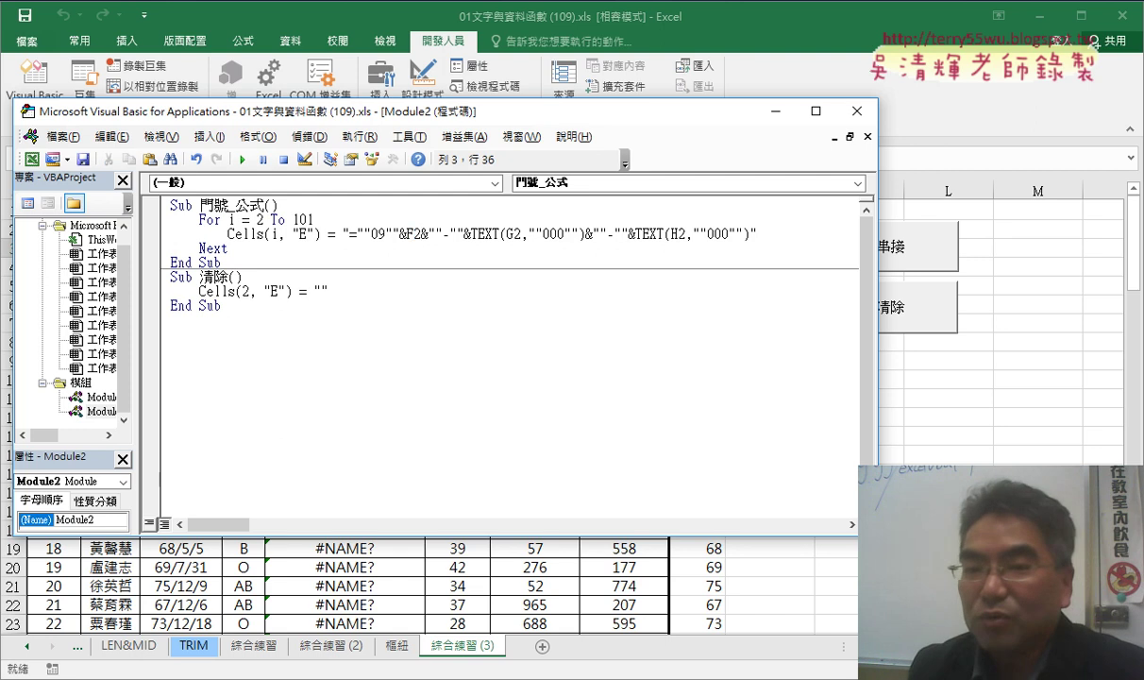
- Replace the fixed 2 after &F with "" & i & "" so the loop counter supplies F's row
drag(413, 234, 421, 234)
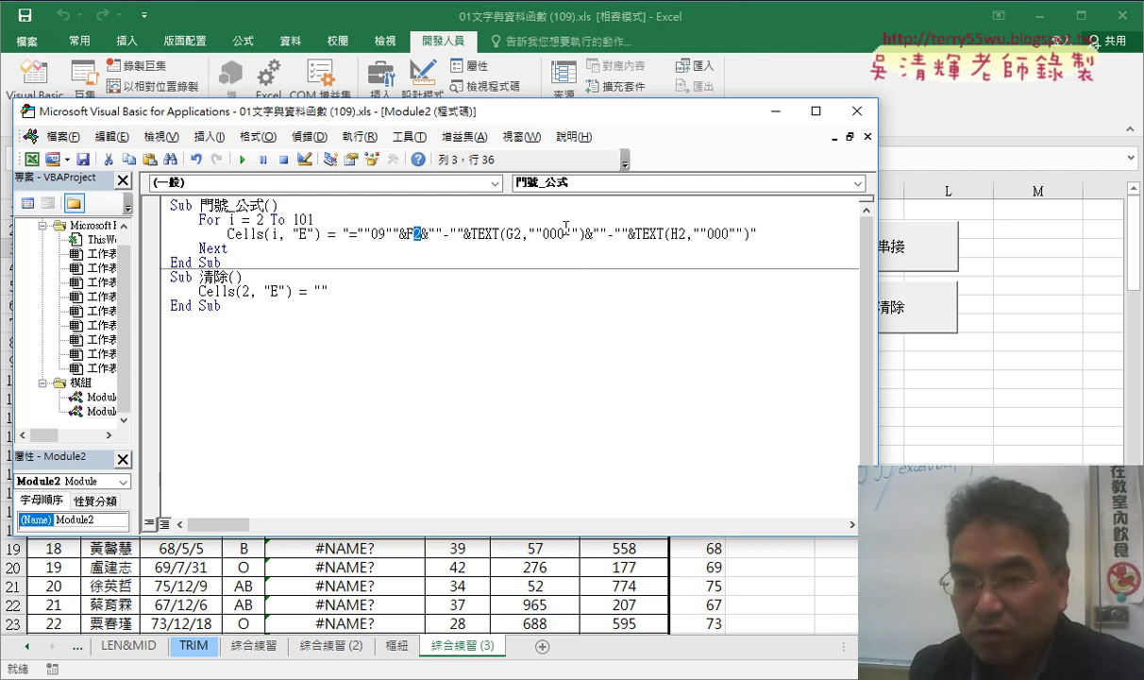
text("")
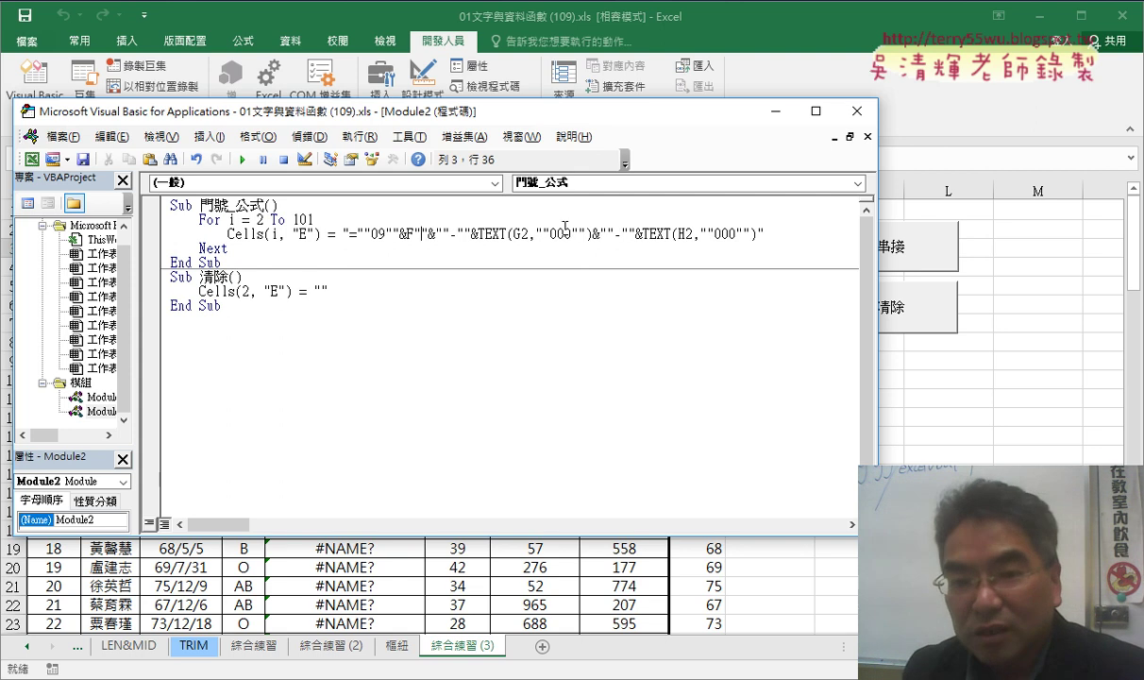
drag(422, 233, 345, 234)
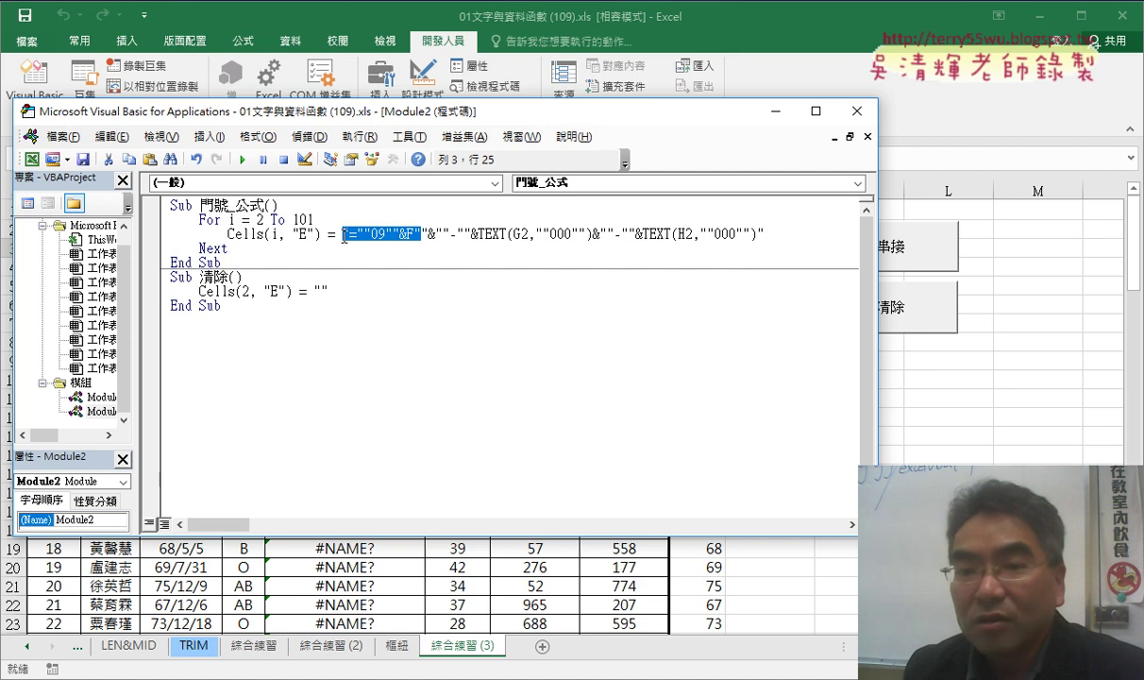
drag(422, 233, 767, 233)
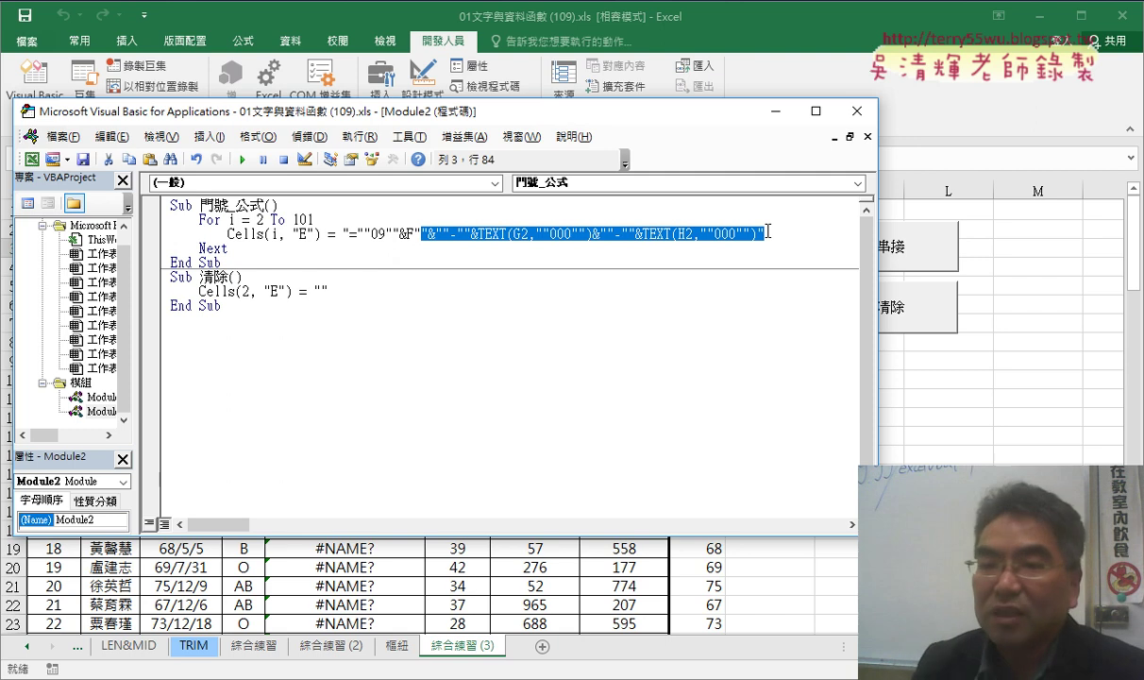
click(422, 234)
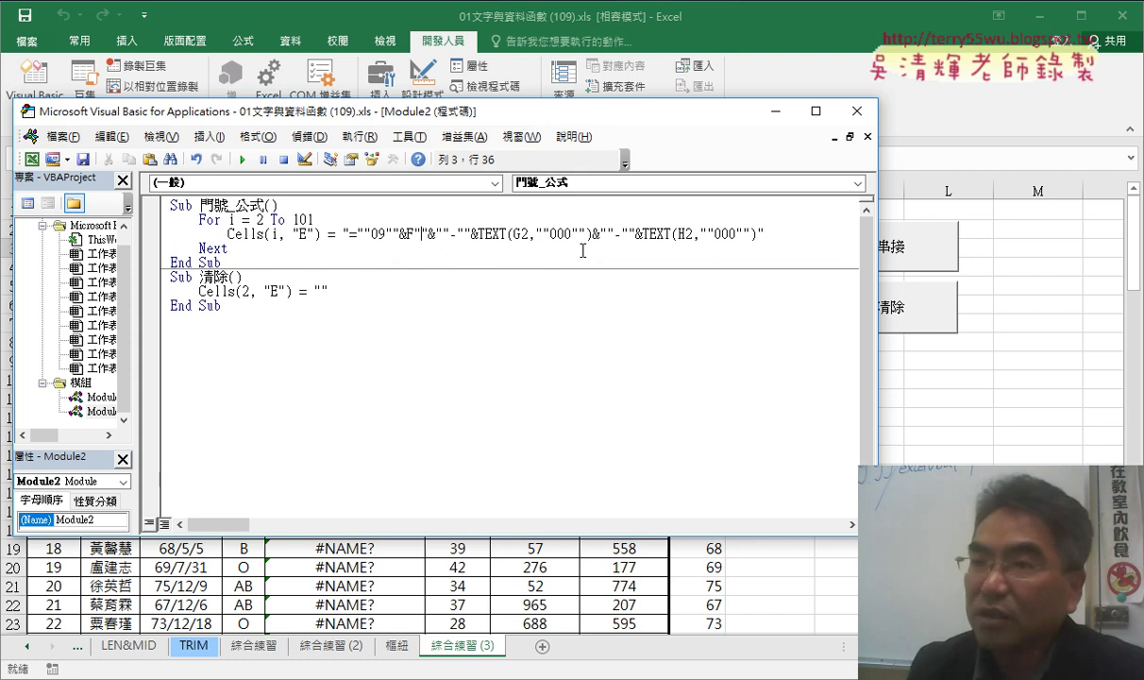
text("&&)
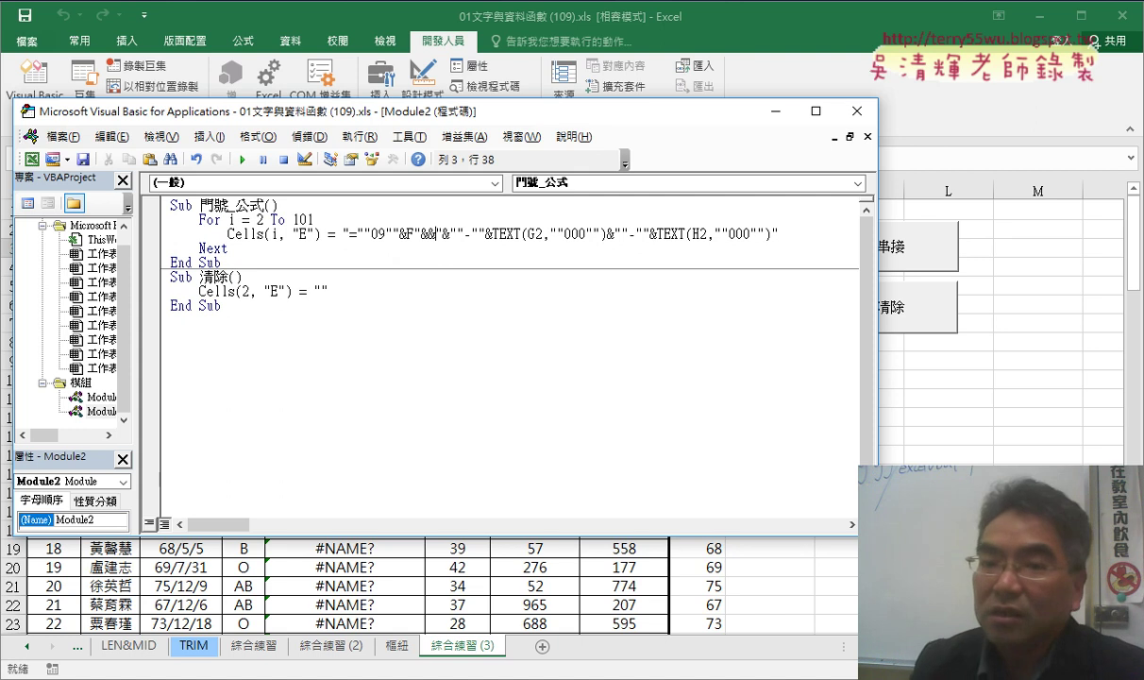
click(425, 233)
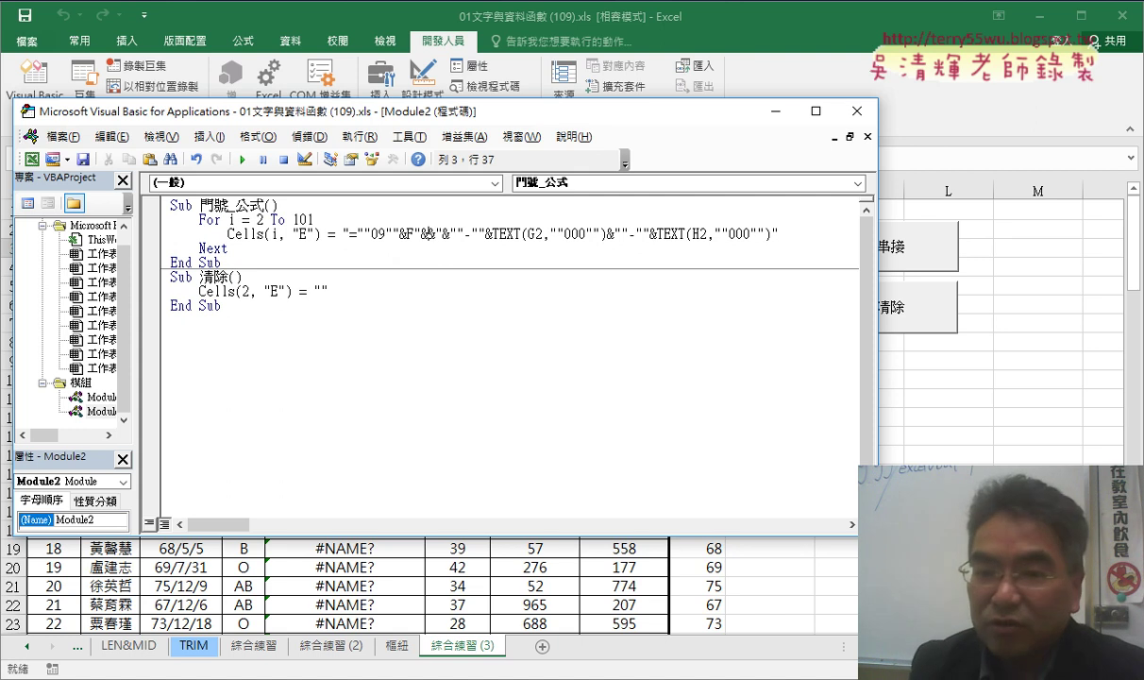
text(i)
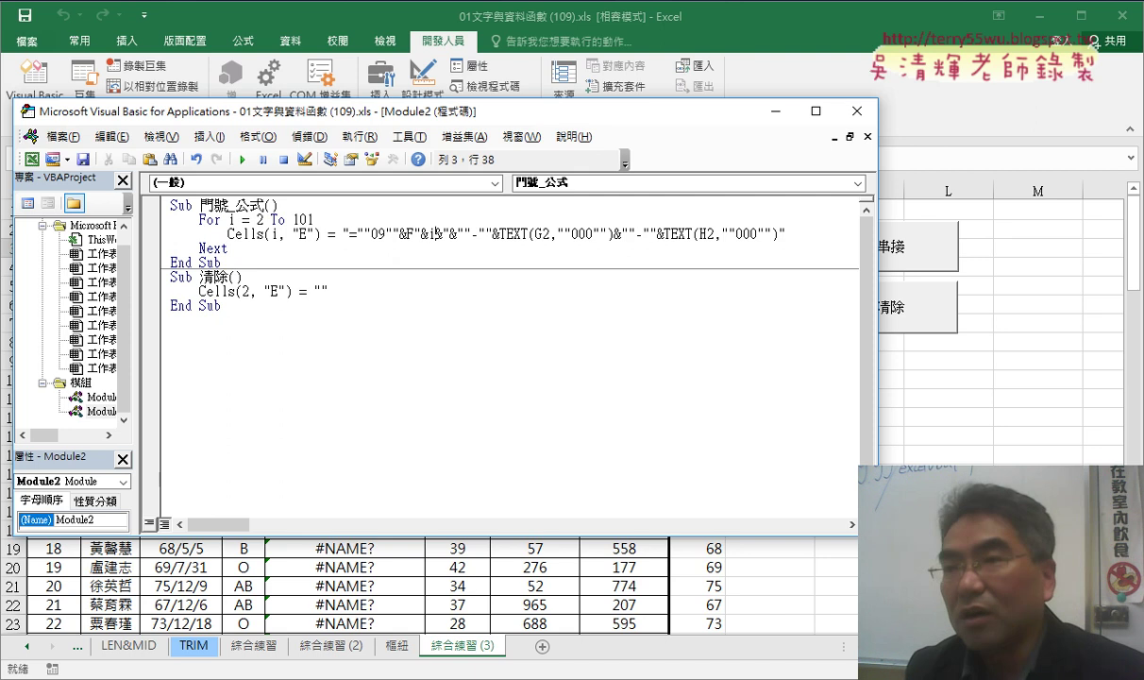
click(422, 233)
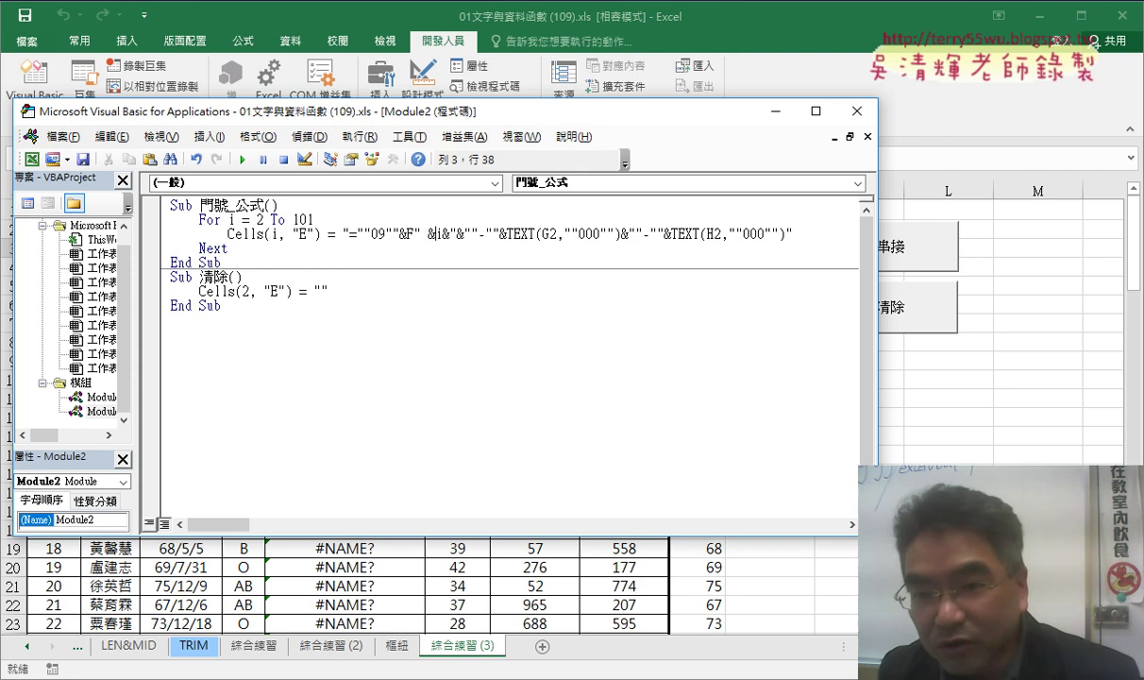
key(Right)
key(Right)
key(Right)
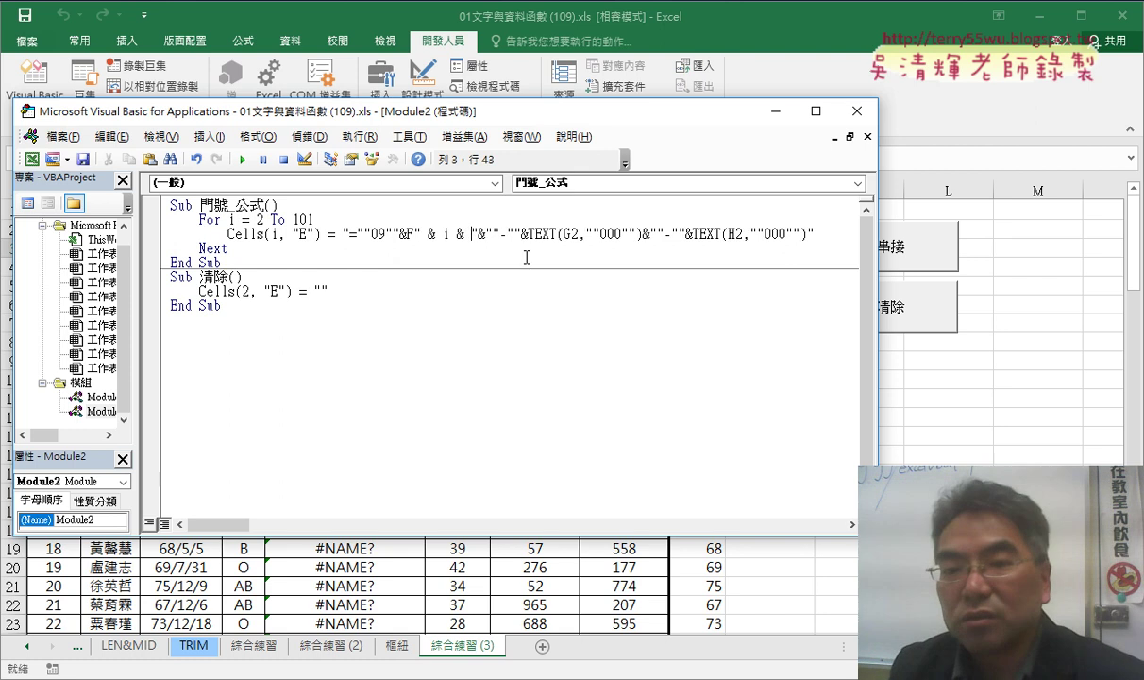
drag(415, 234, 473, 234)
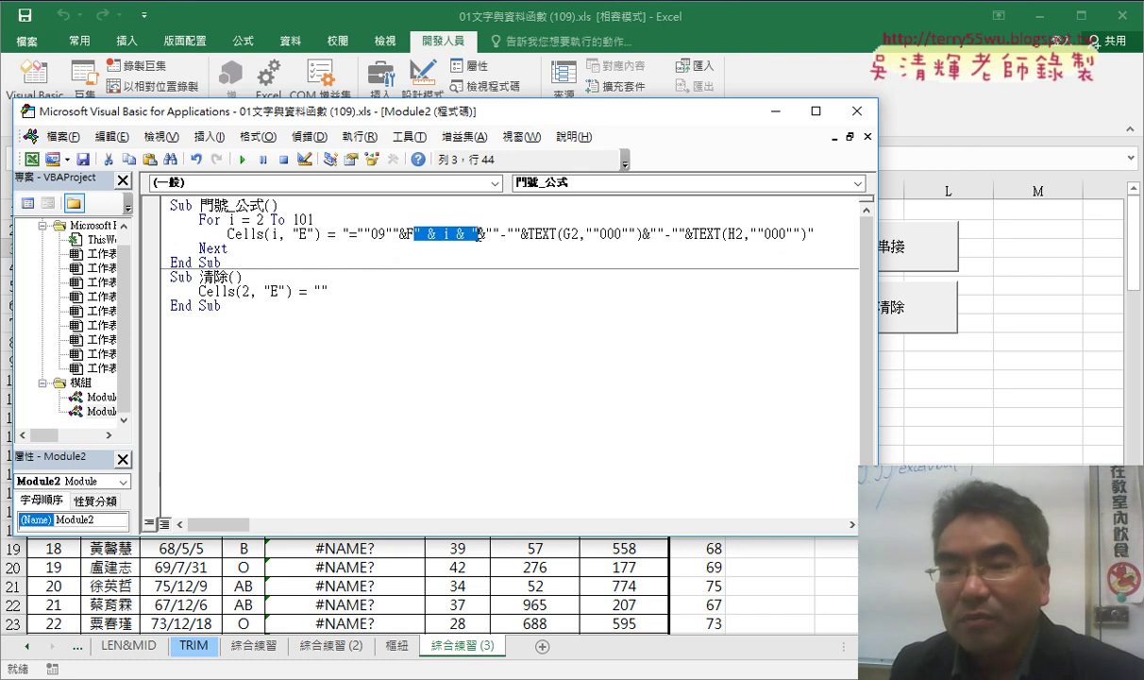
drag(570, 234, 578, 234)
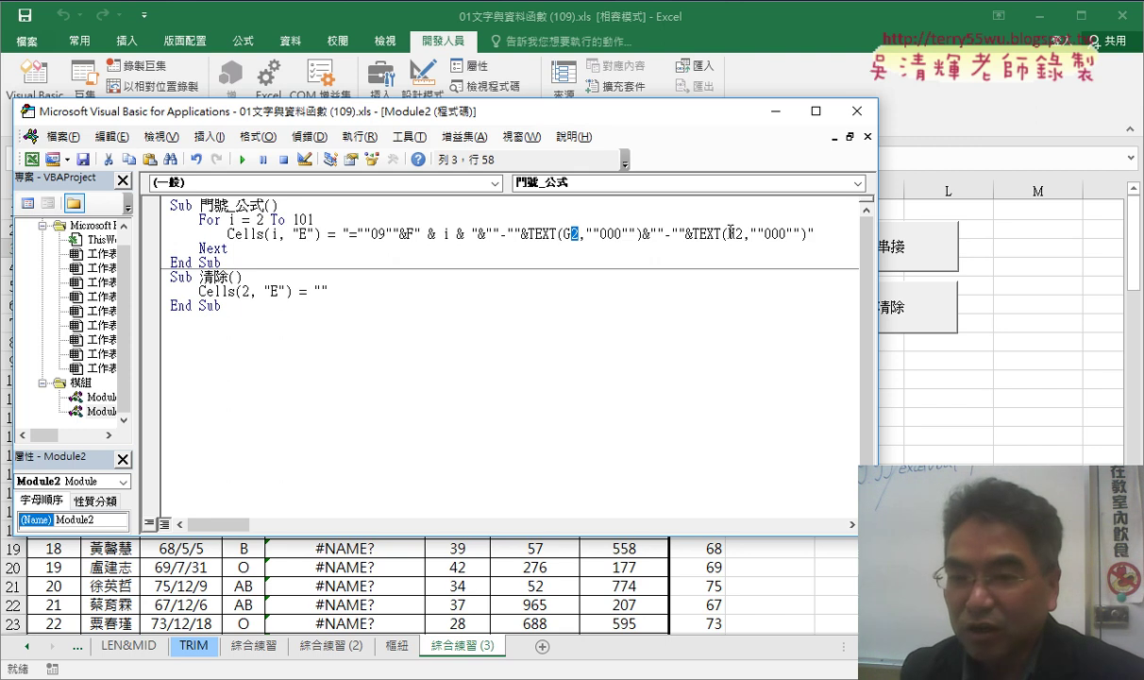
- Make the G and H references use the loop counter i like F, then move the code beside the sheet
text("")
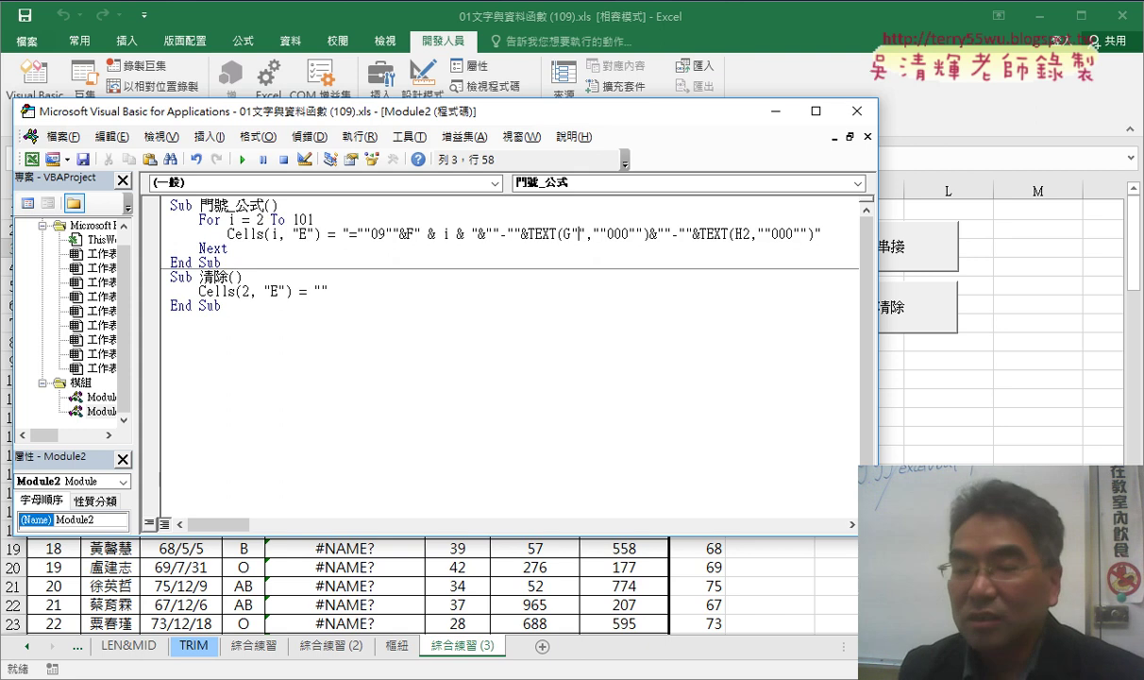
text(&F" & )
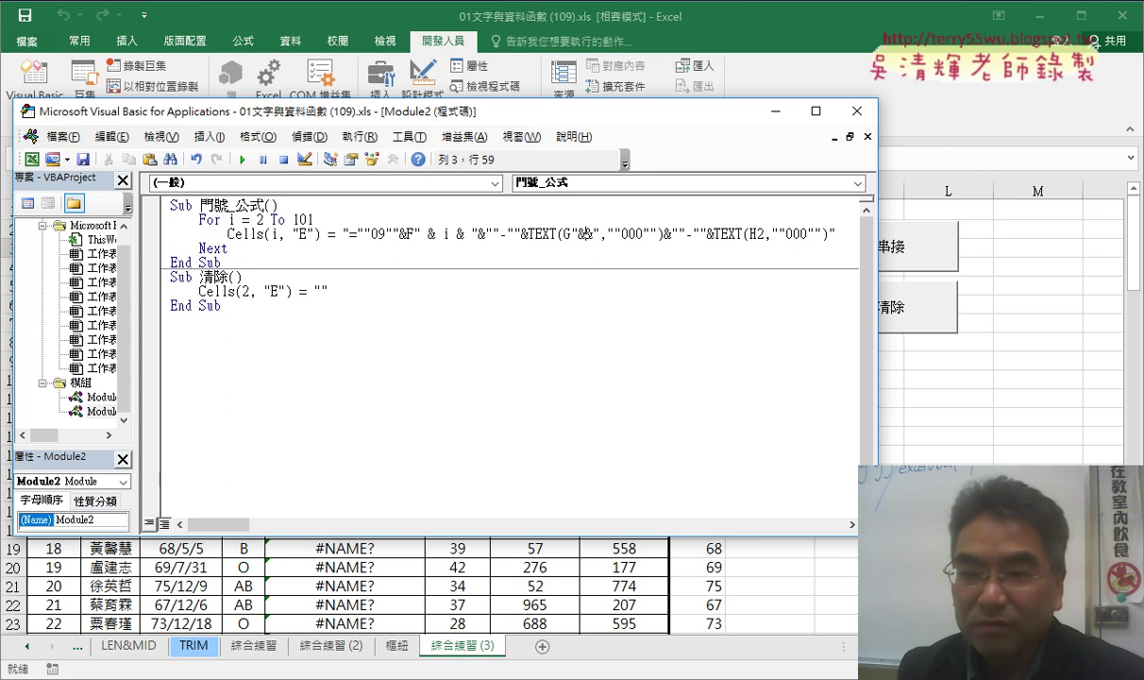
text(i)
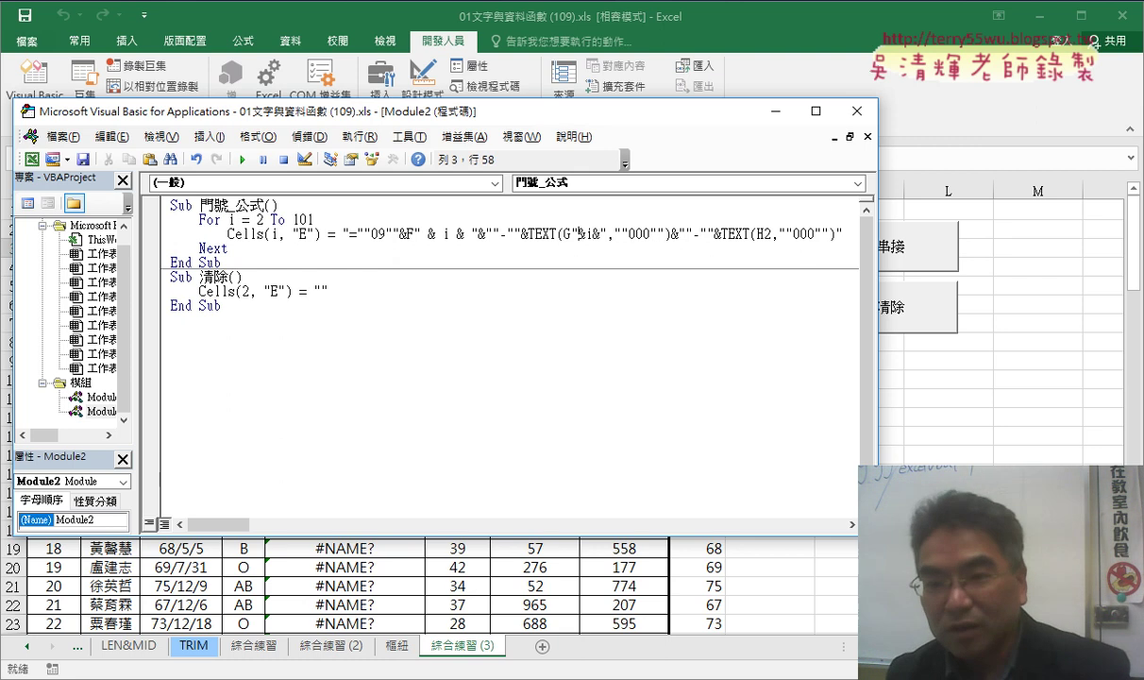
key(Right)
key(Right)
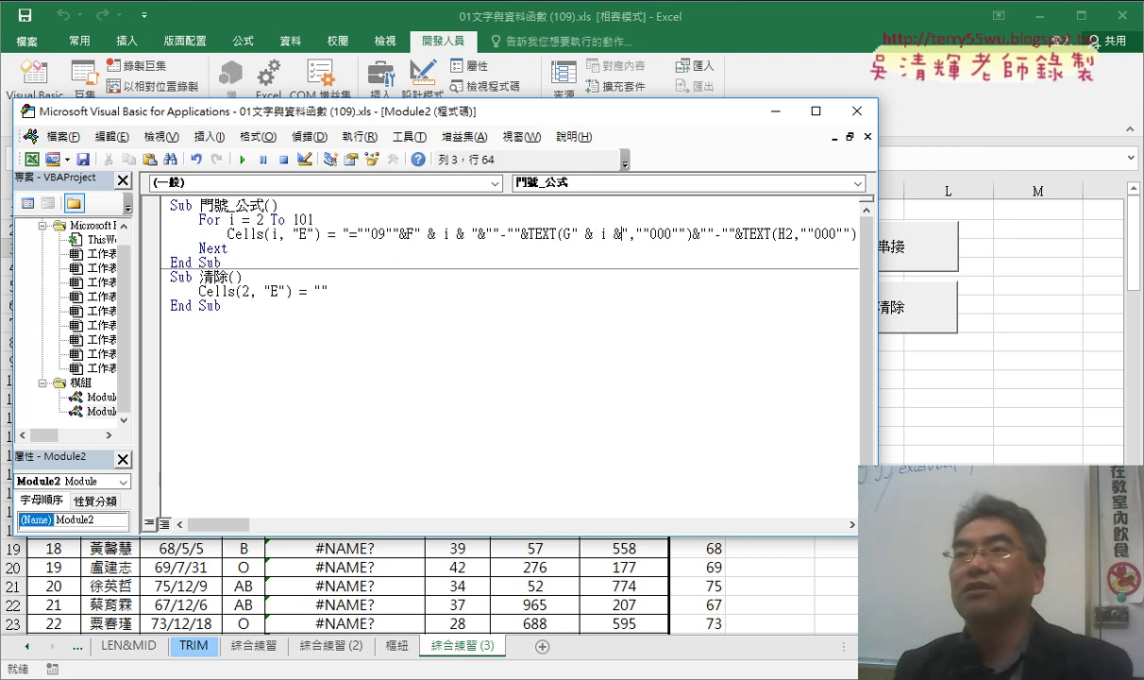
key(Right)
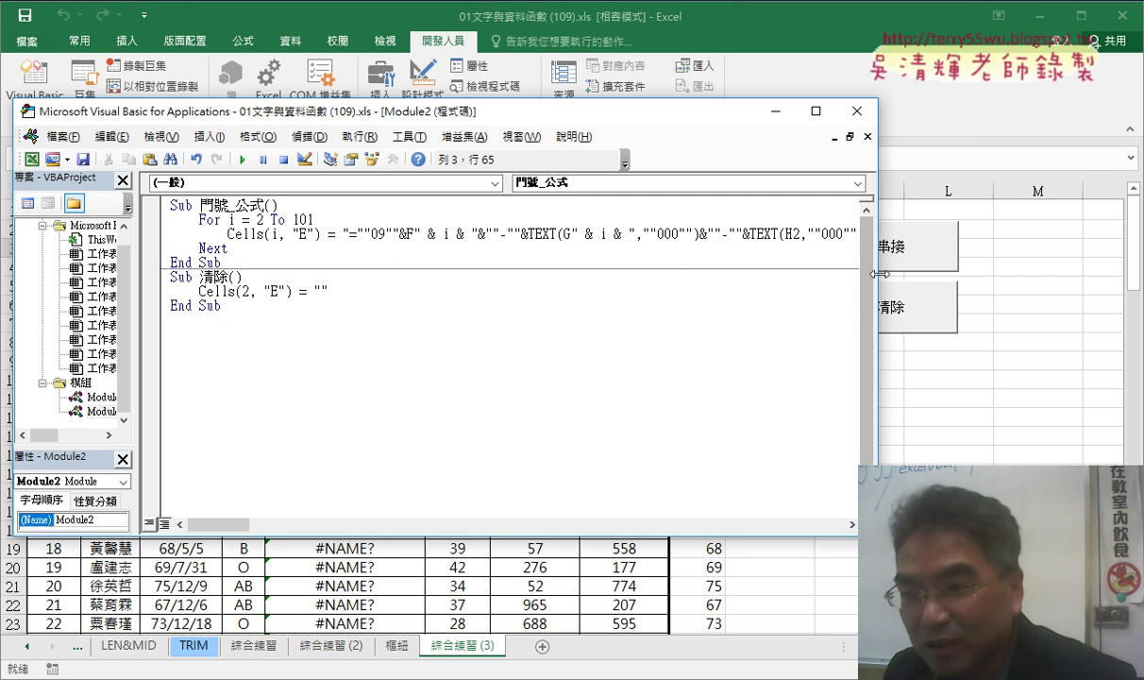
drag(871, 279, 1001, 280)
drag(790, 234, 797, 234)
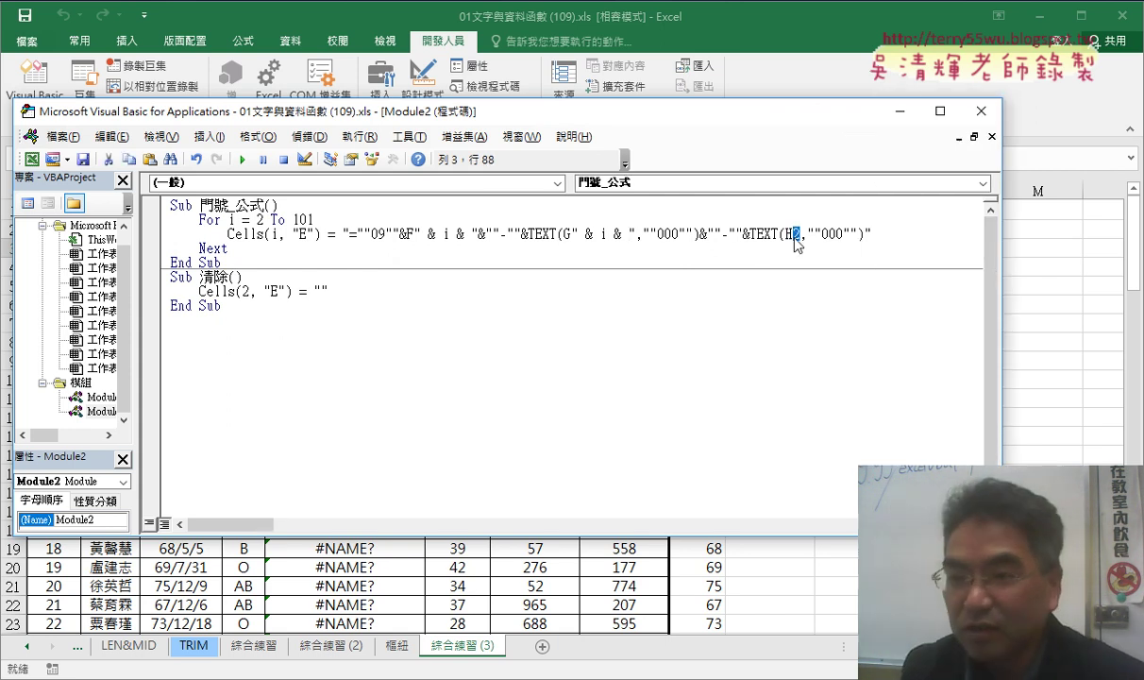
text("")
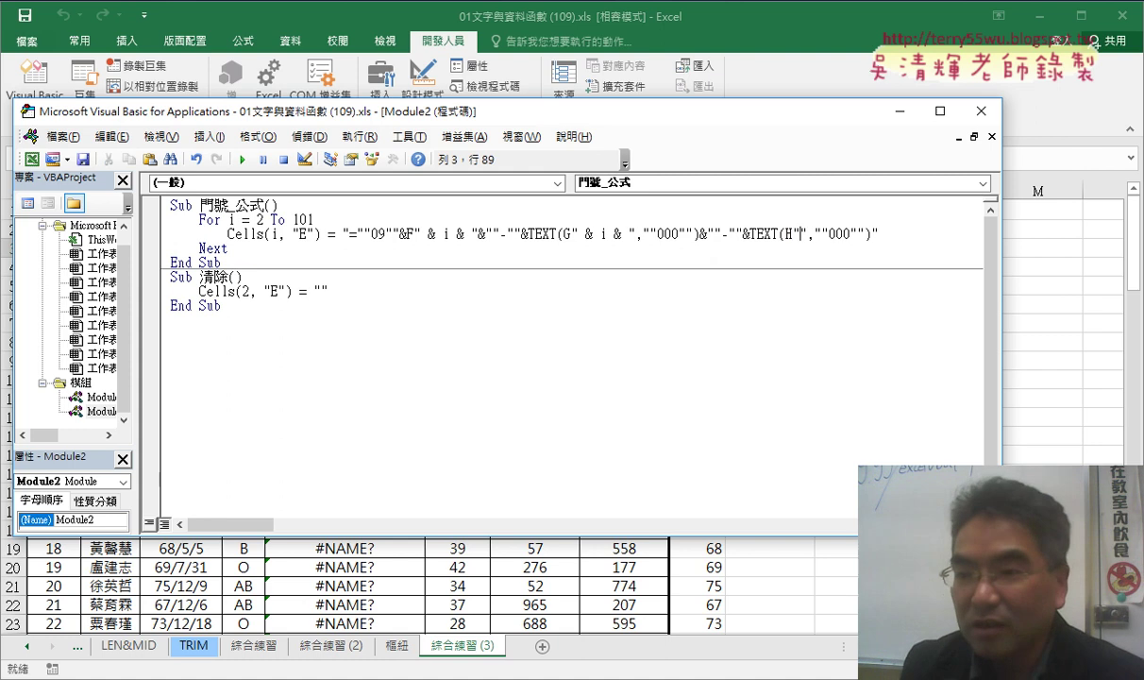
text(&&)
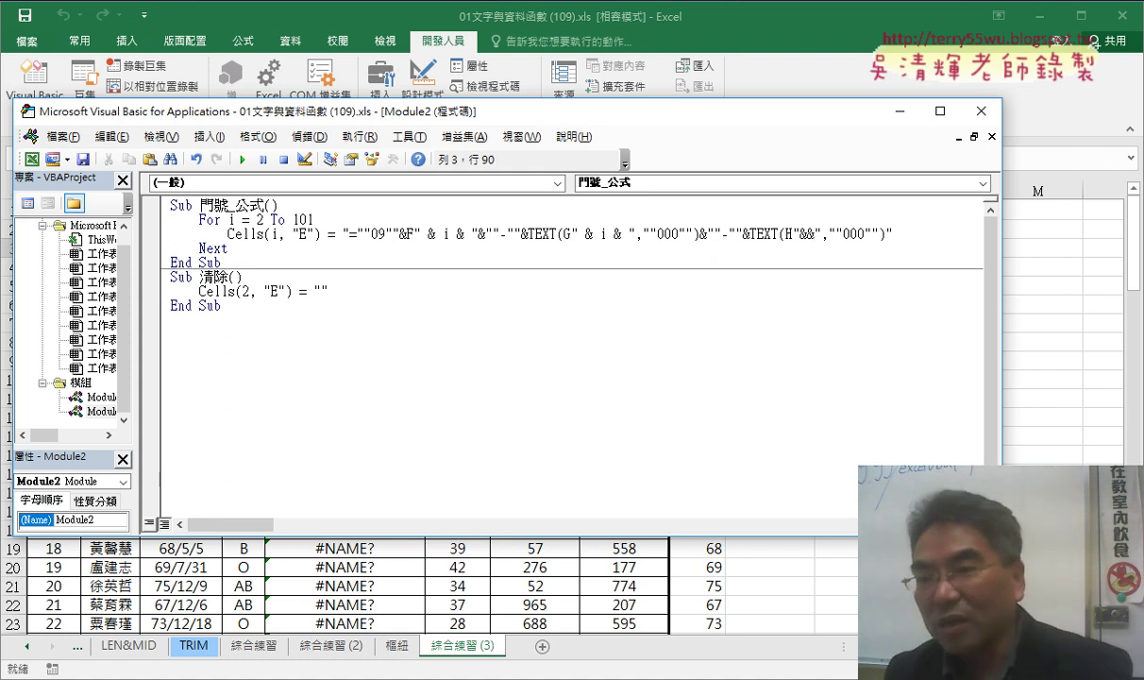
text( i )
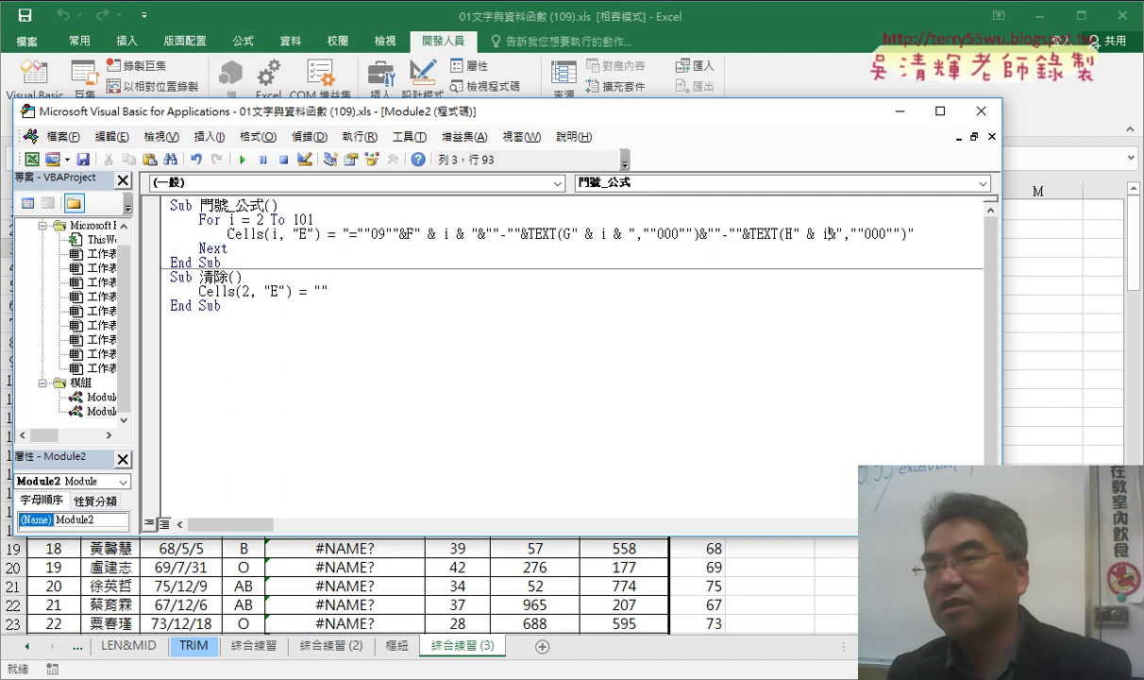
text( &)
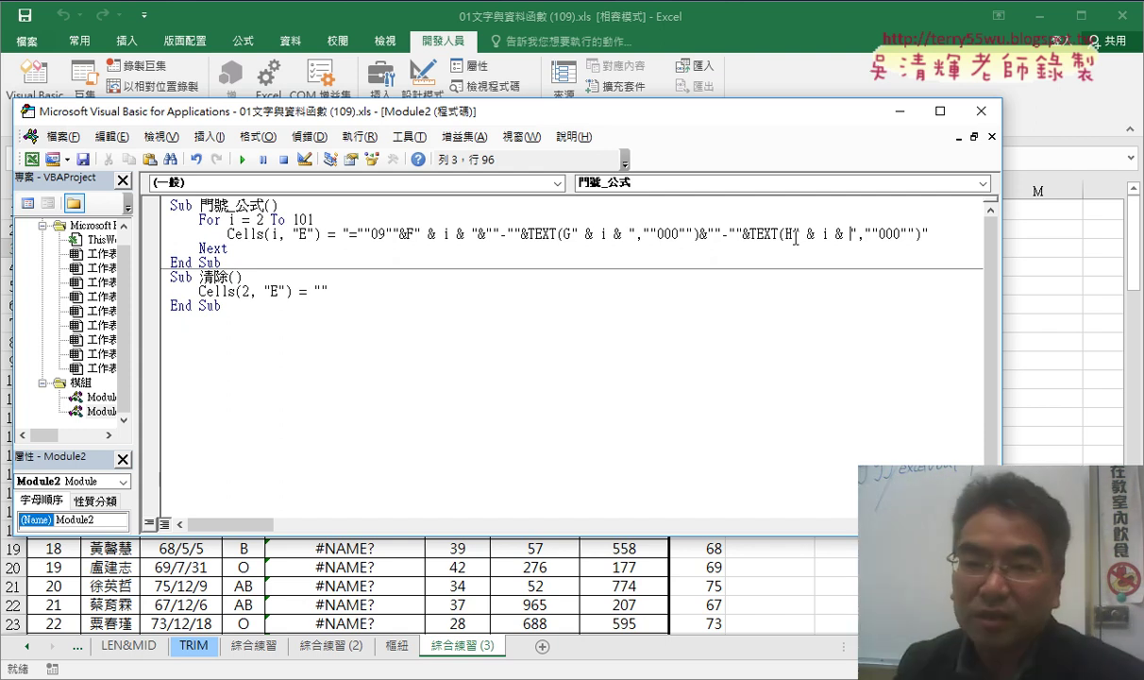
drag(510, 120, 902, 155)
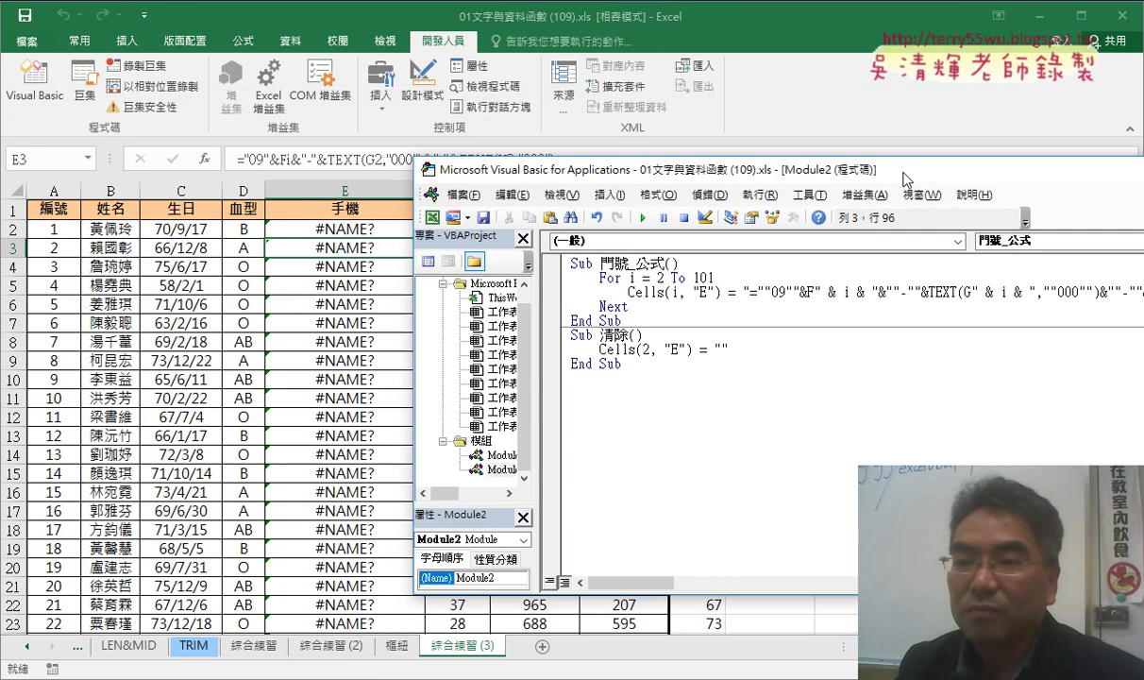
click(637, 196)
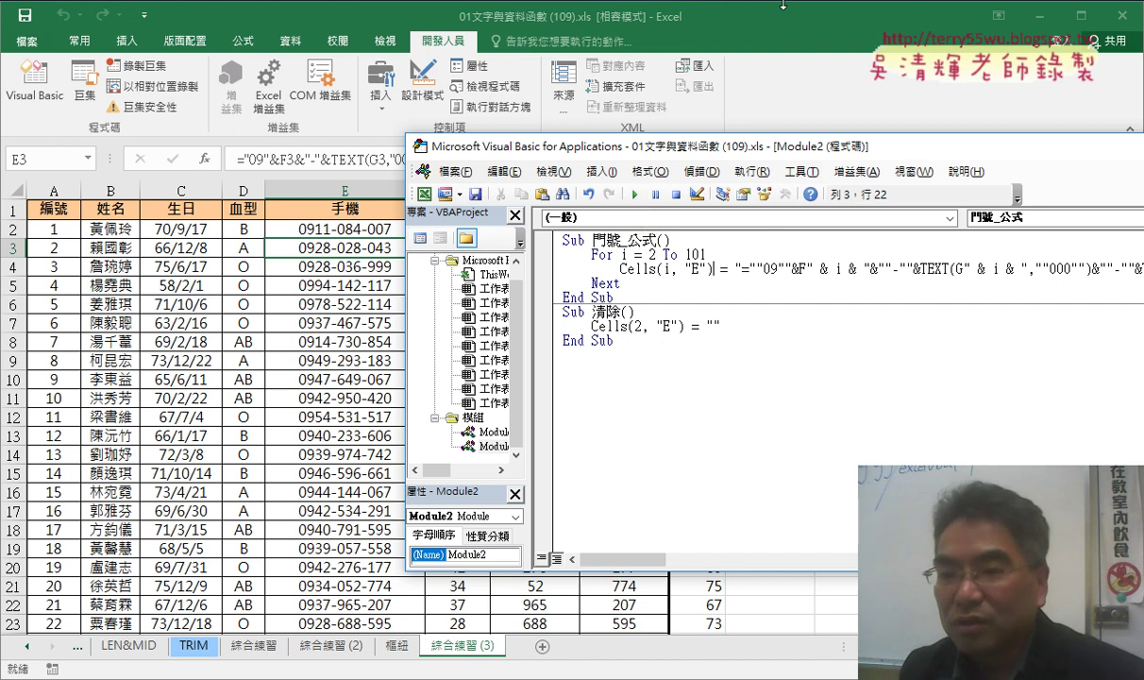
- Add a copied For i = 2 To 101 ... Next loop inside the 清除 macro
click(727, 314)
key(Return)
text(f)
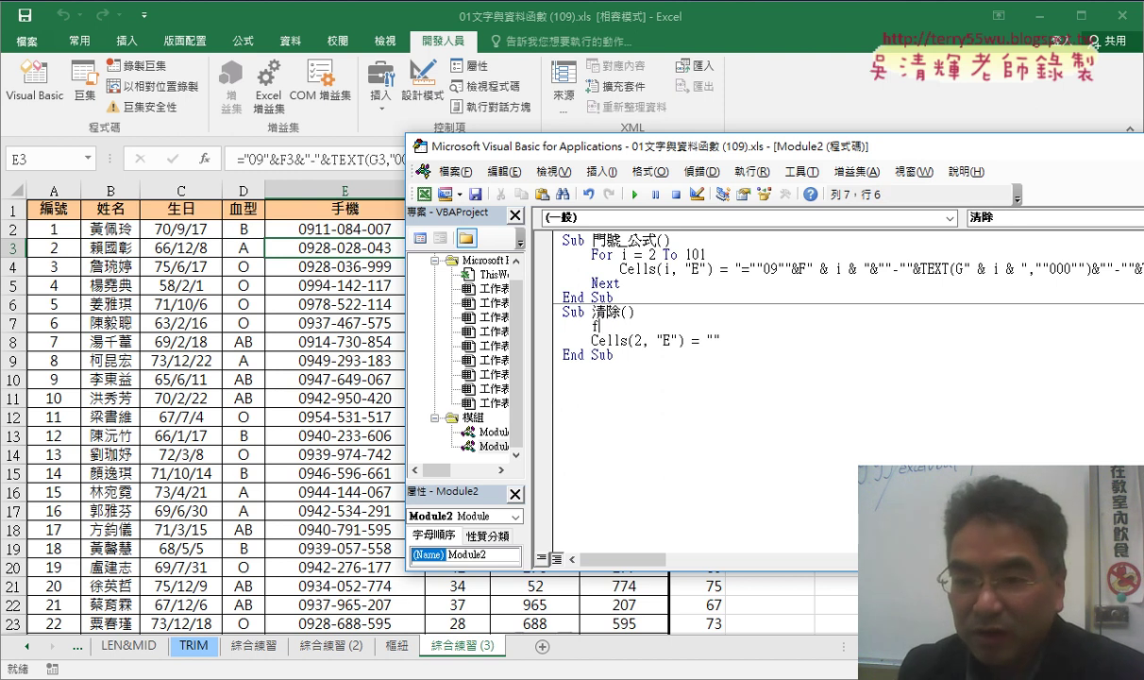
key(BackSpace)
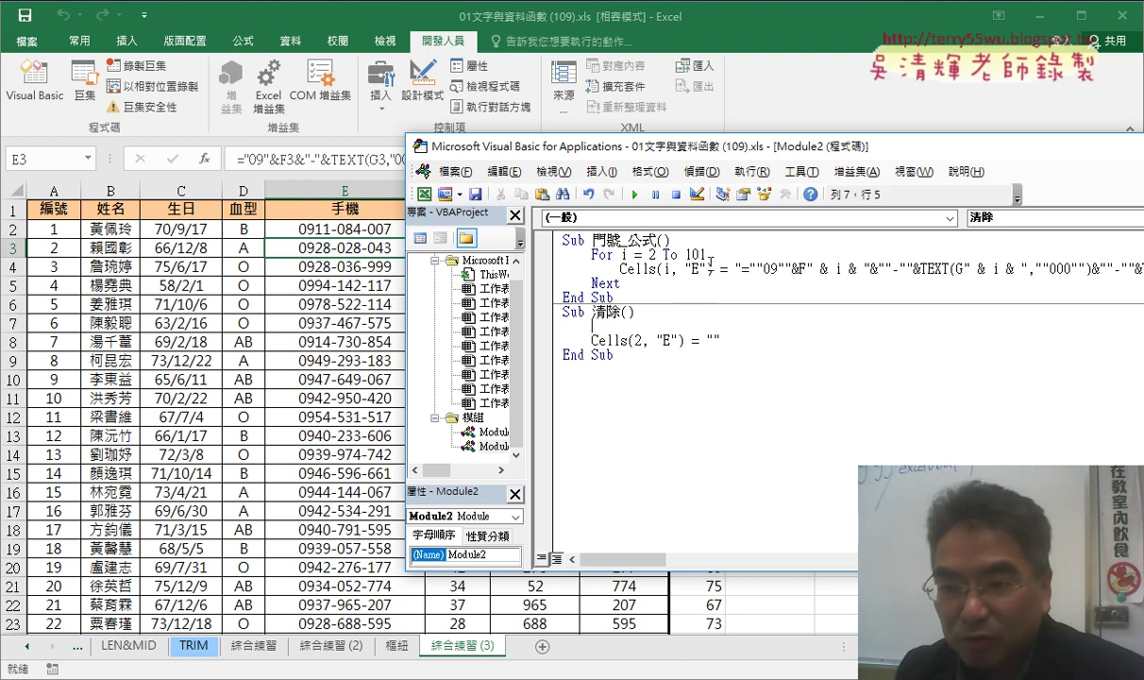
drag(706, 254, 592, 255)
key(ctrl+c)
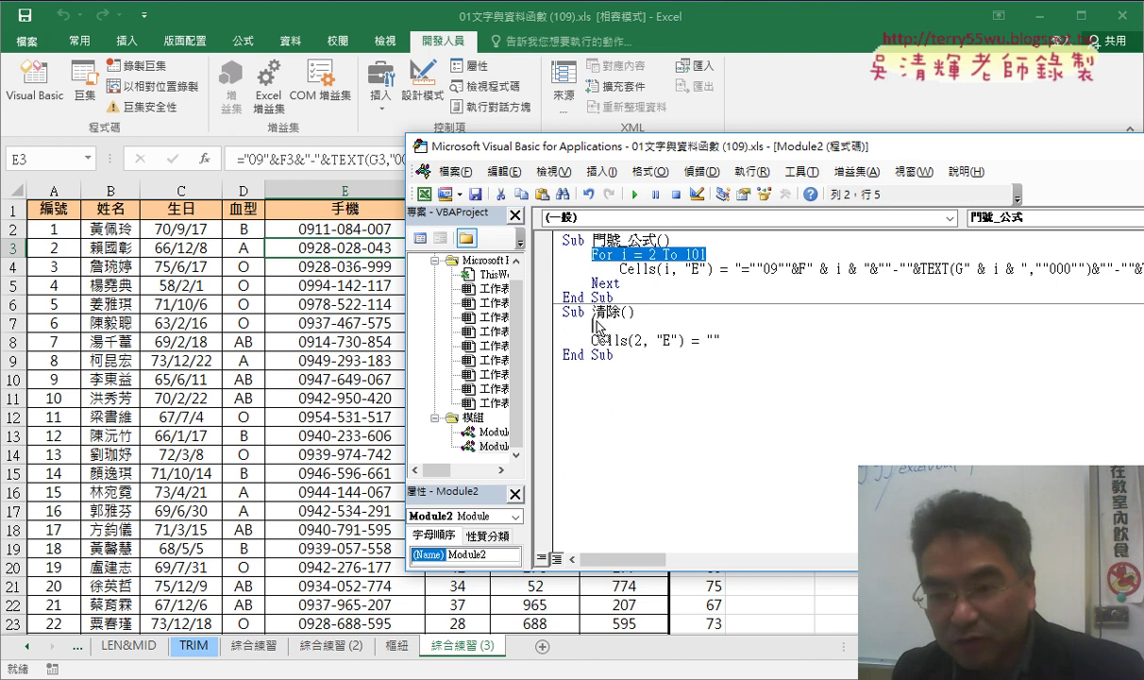
click(715, 326)
key(ctrl+v)
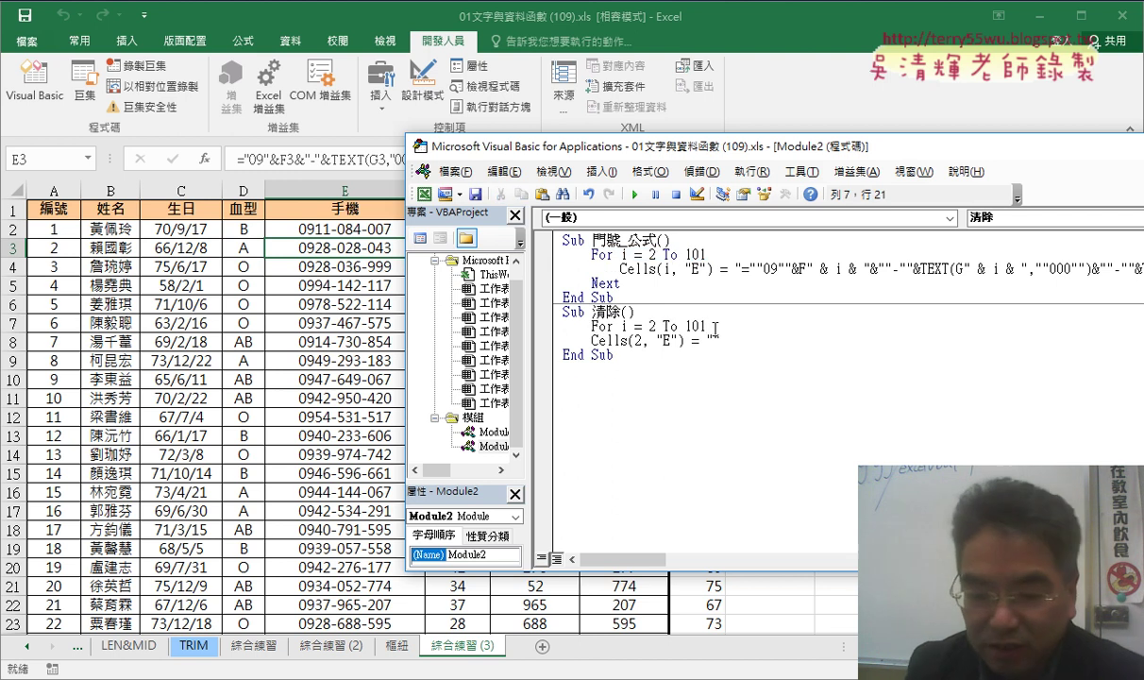
key(Return)
key(Return)
text(nex)
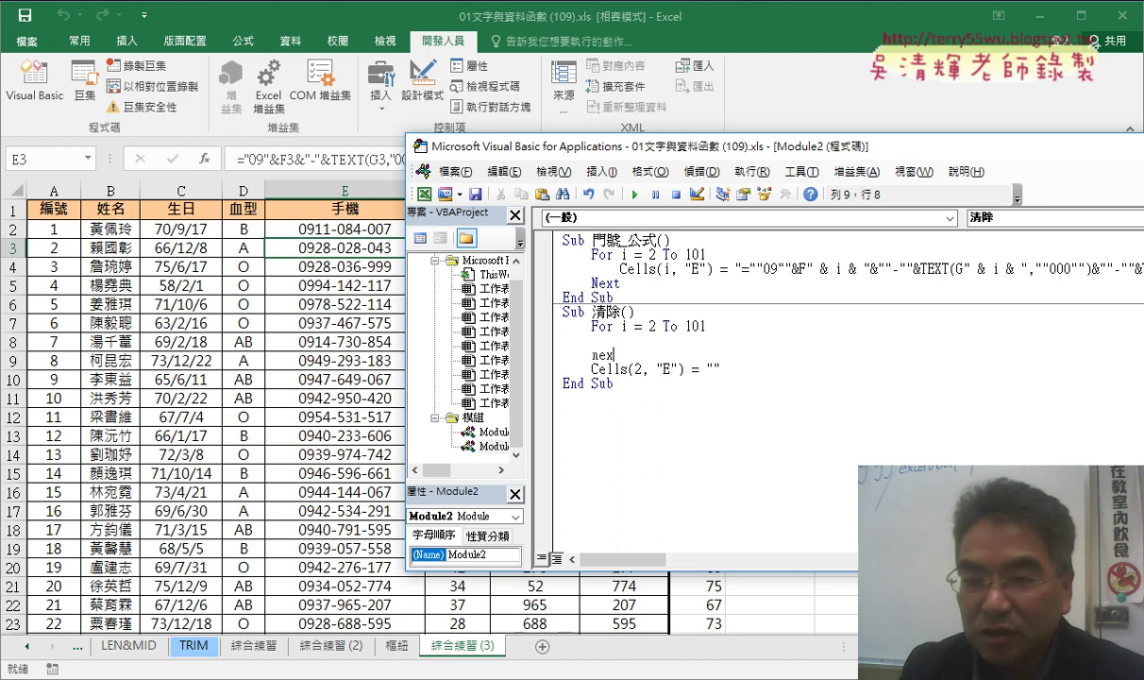
text(t)
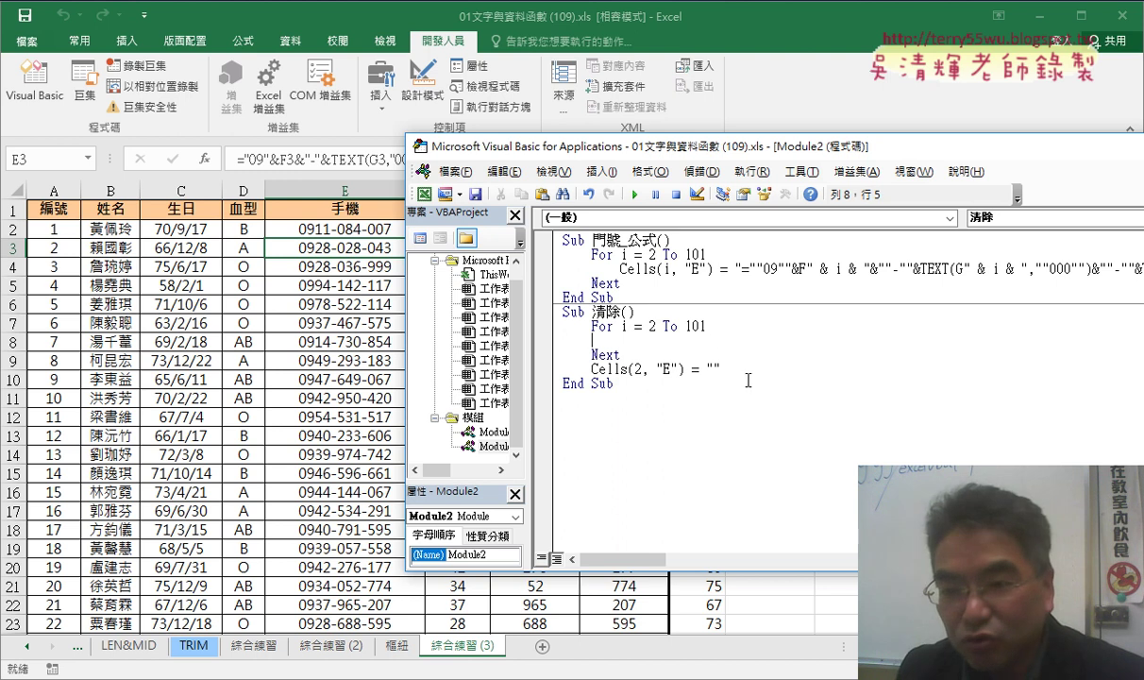
- Put Cells(i, "E") = "" inside the loop and run 清除 to empty column E
mouse_move(723, 368)
mouse_down()
mouse_move(593, 368)
mouse_move(604, 343)
mouse_up()
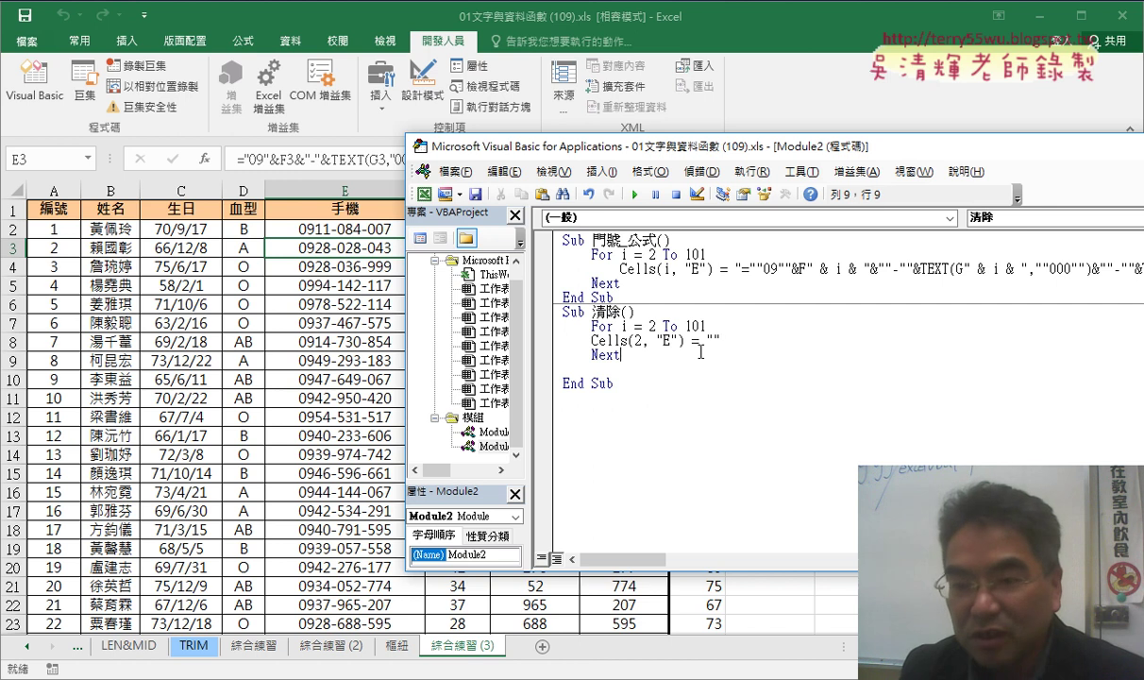
key(Delete)
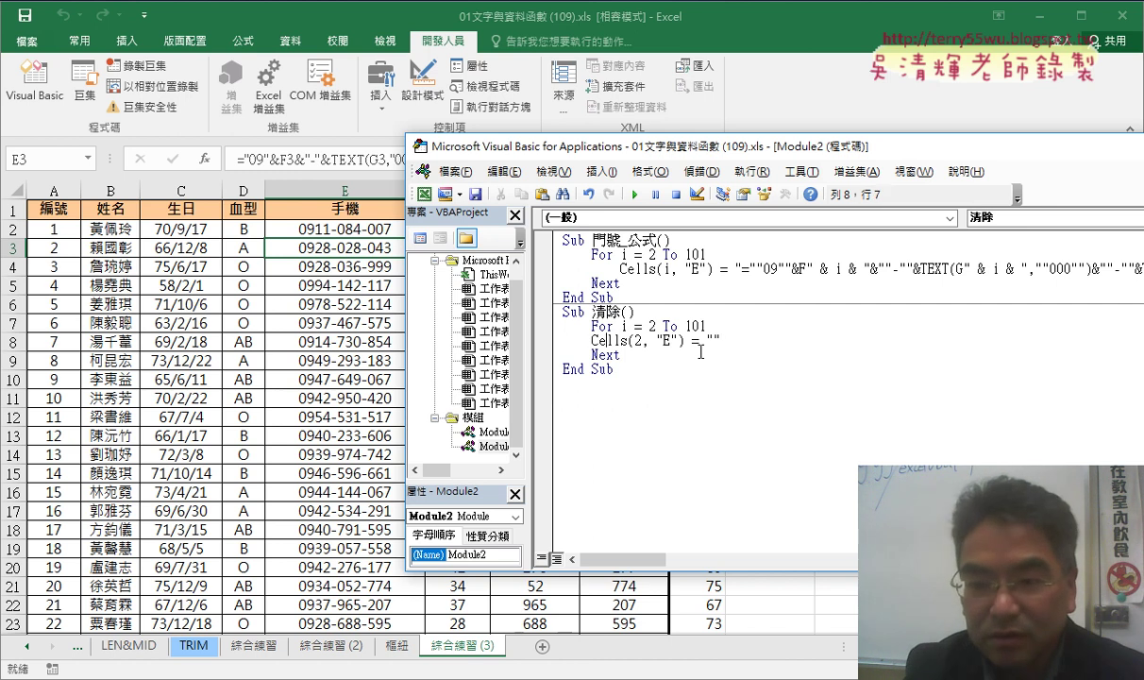
key(Tab)
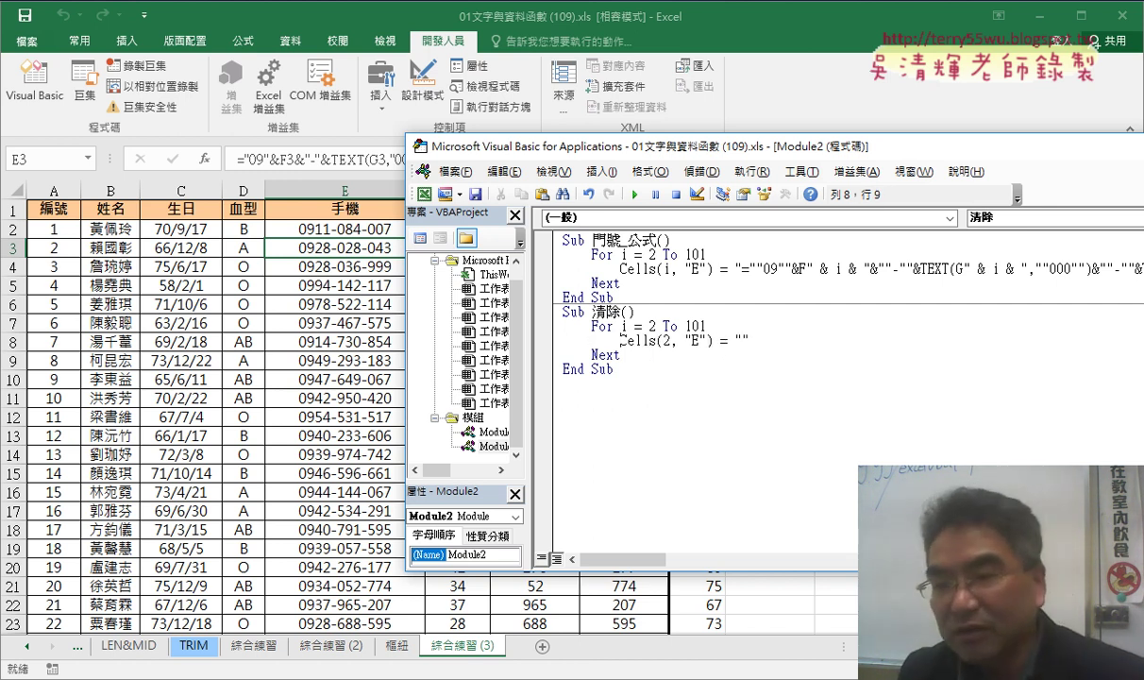
double_click(667, 340)
text(i)
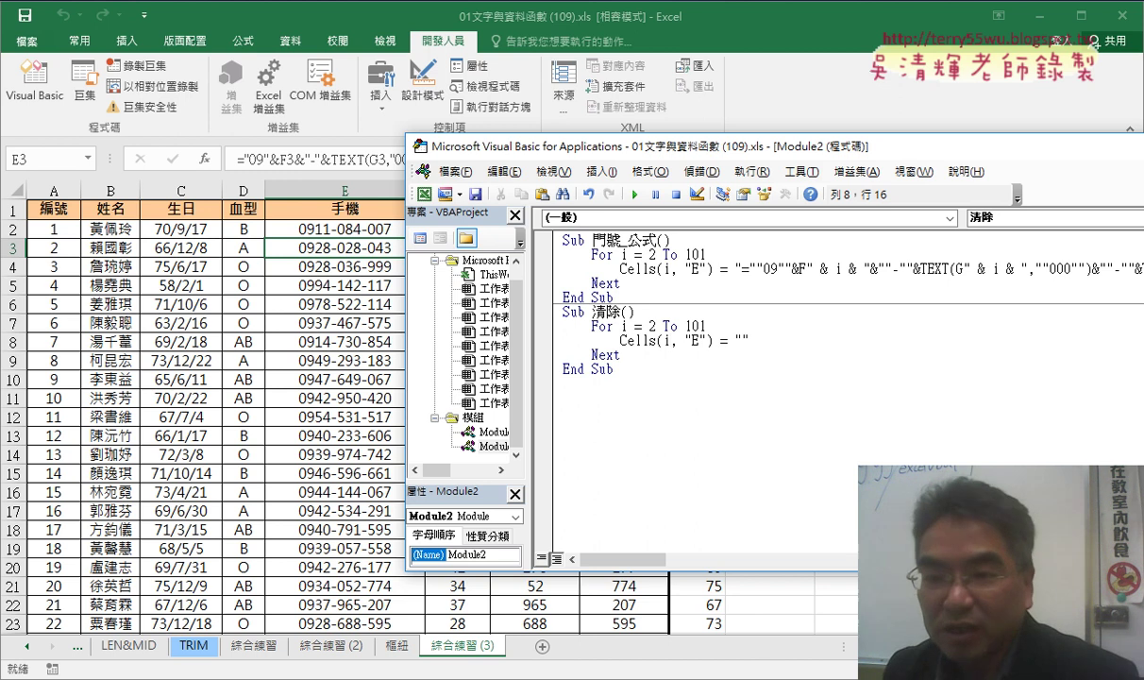
click(707, 340)
click(634, 194)
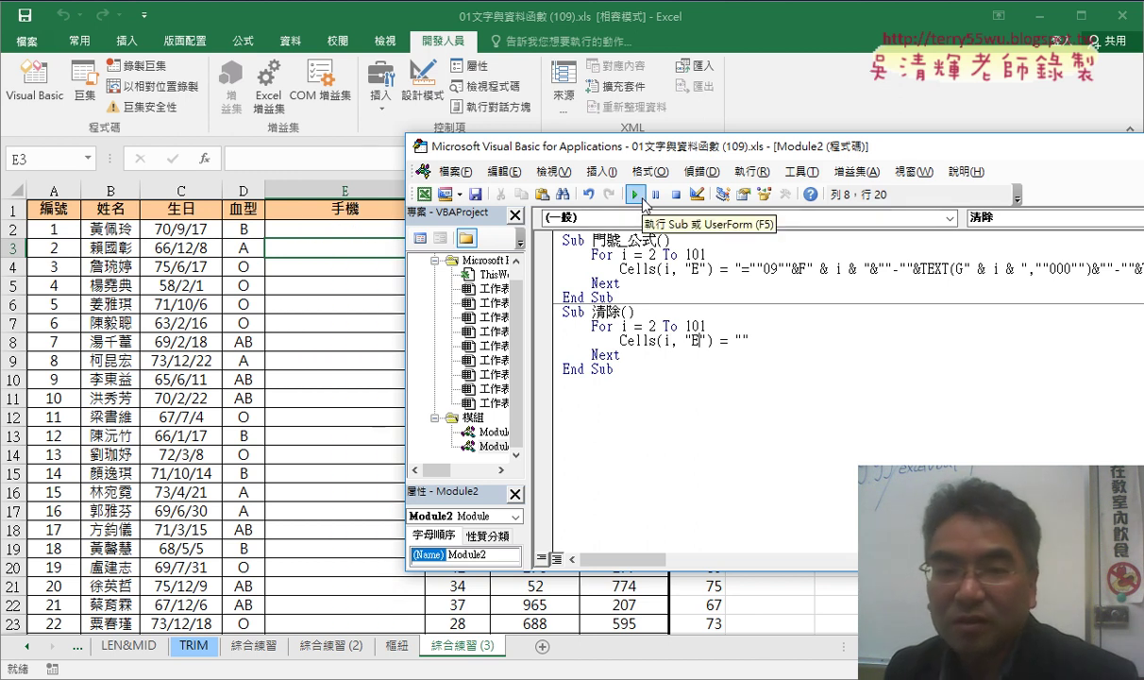
- Confirm column D's data ends at row 101, then bring the VBA Editor back, moved left
click(242, 432)
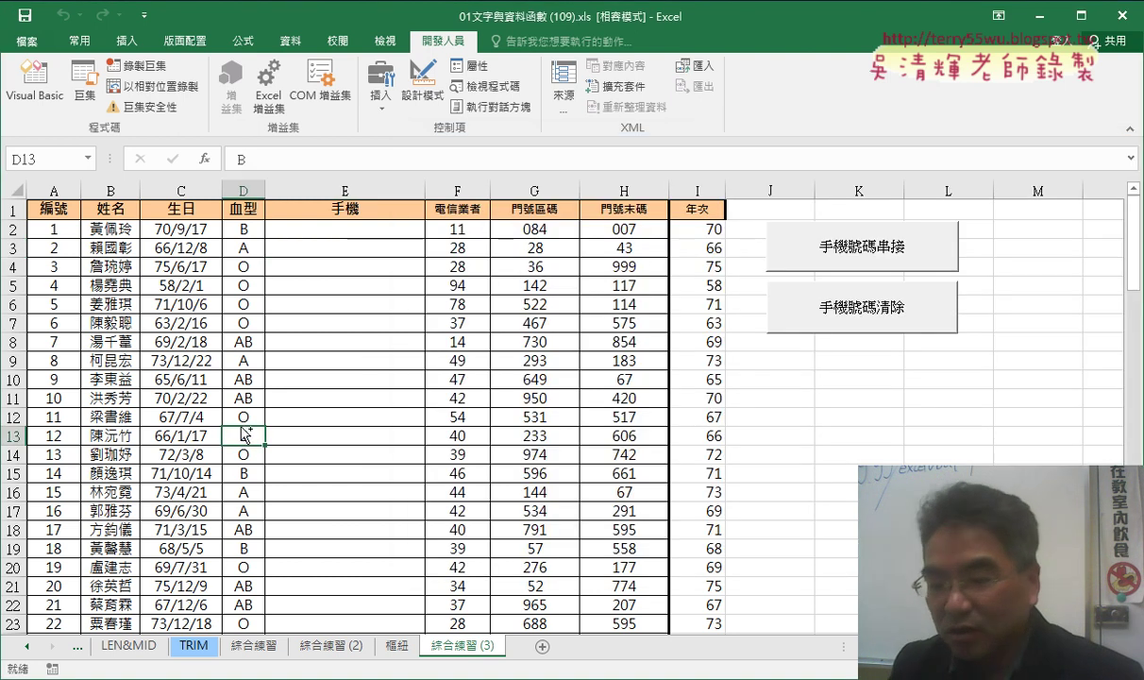
key(ctrl+Down)
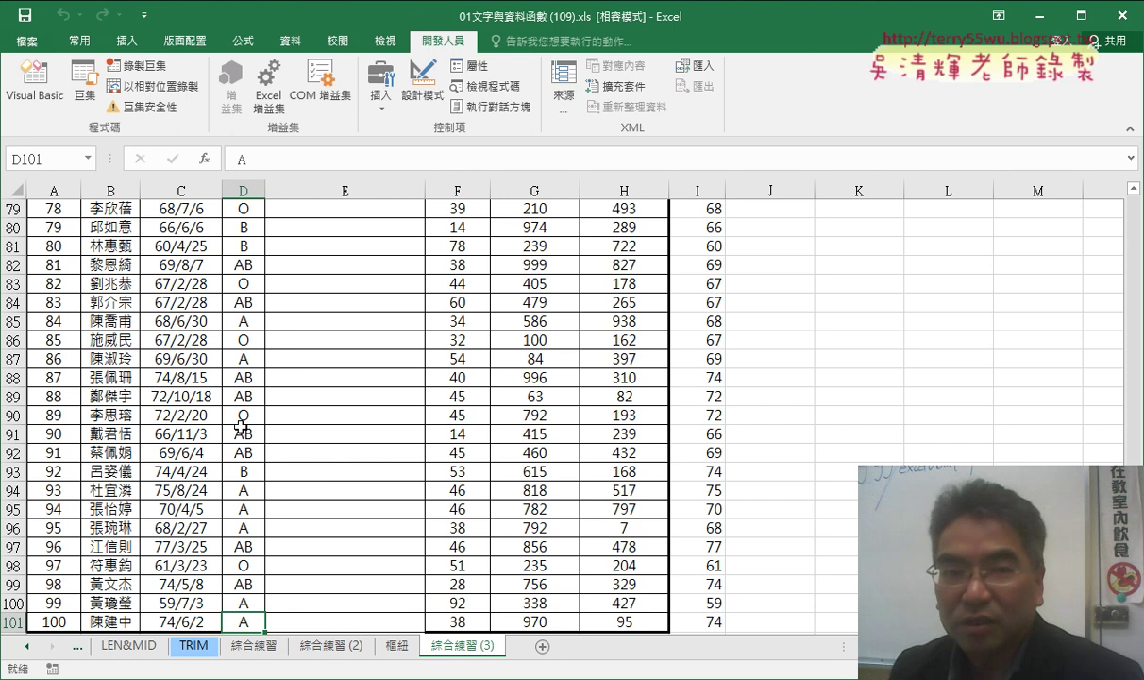
key(ctrl+Up)
click(34, 81)
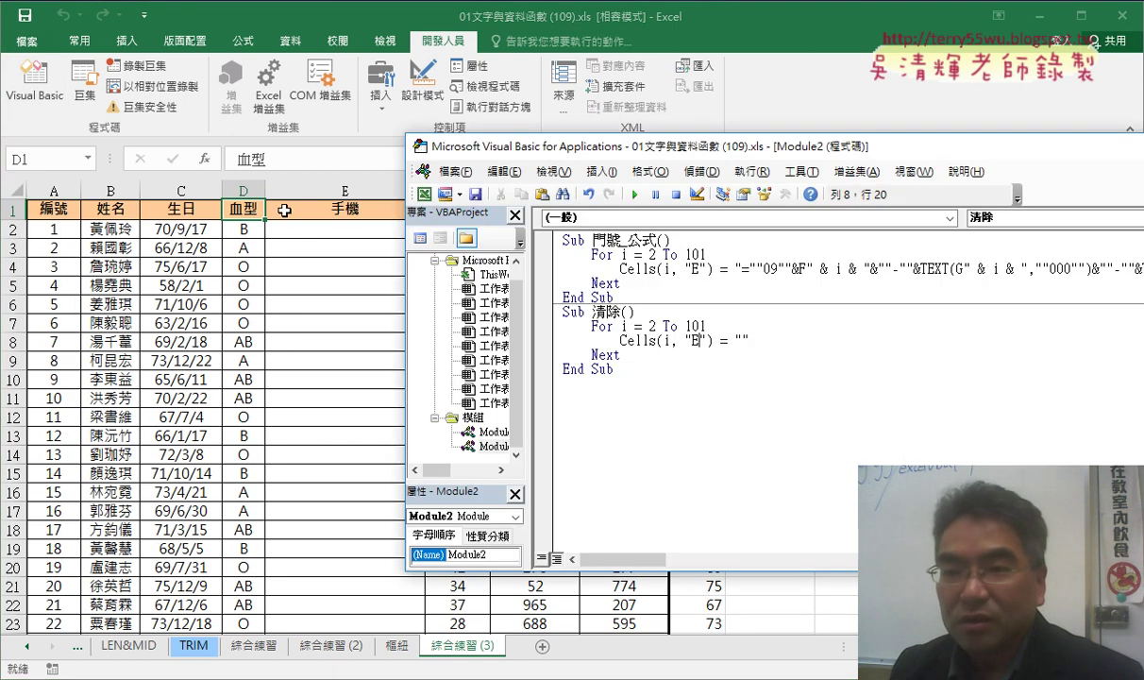
drag(648, 154, 288, 142)
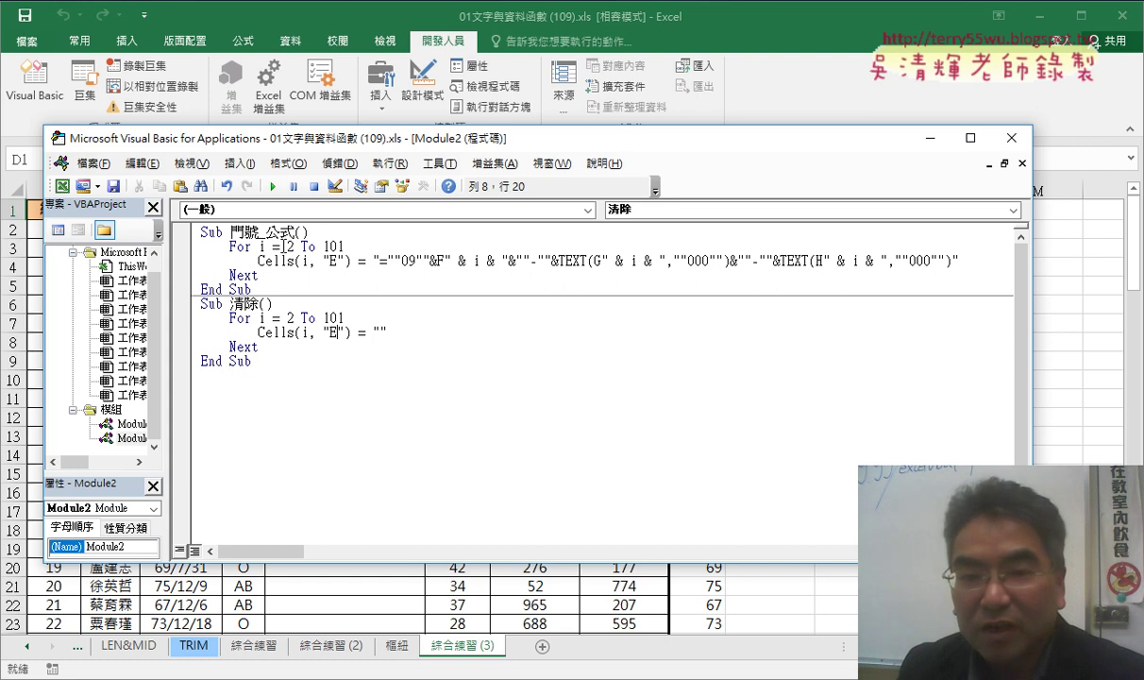
- Delete and retype the F piece as "&F" & i & with spaces around the ampersands
drag(285, 247, 347, 243)
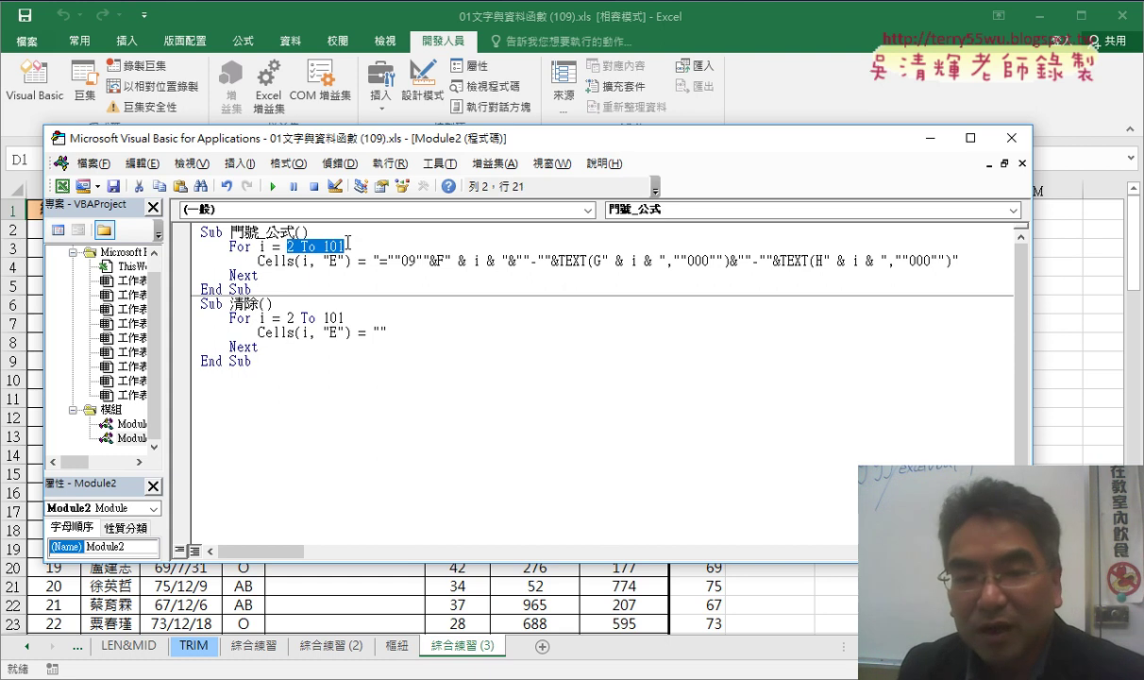
double_click(304, 261)
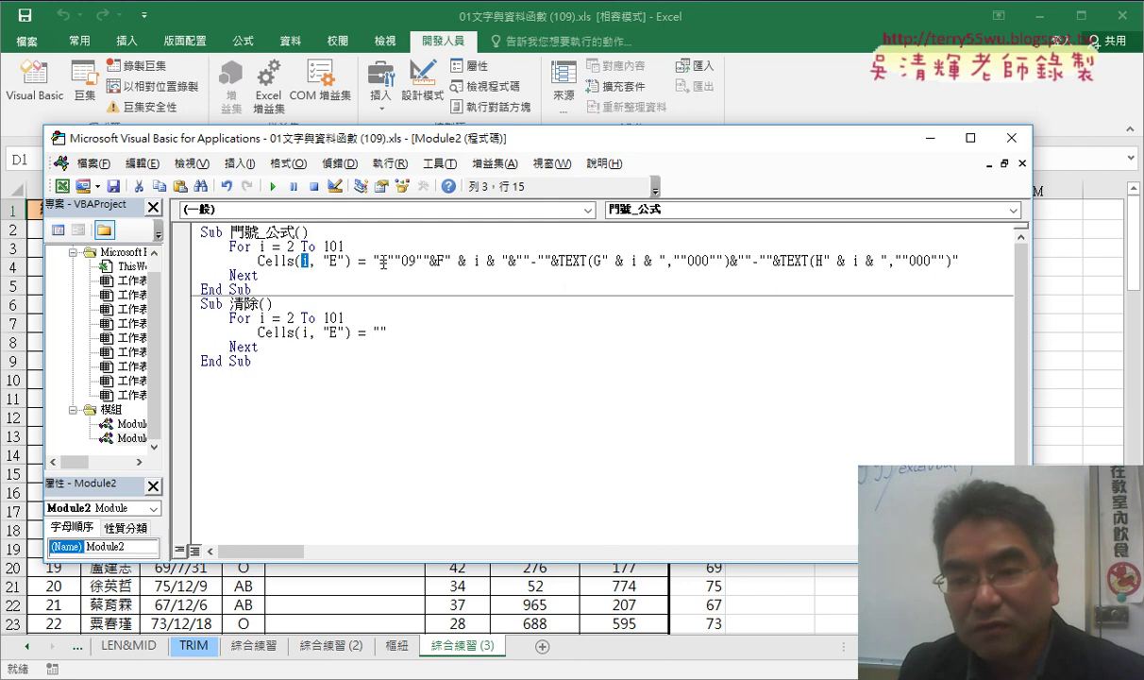
drag(446, 262, 508, 259)
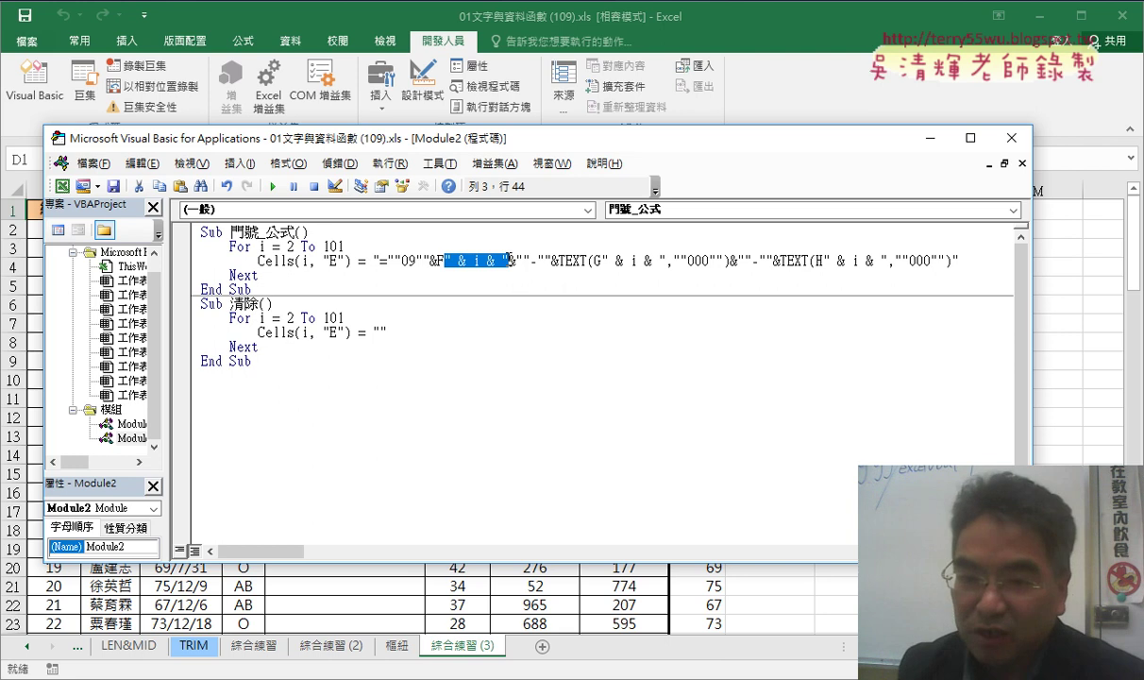
key(Delete)
text(""&F)
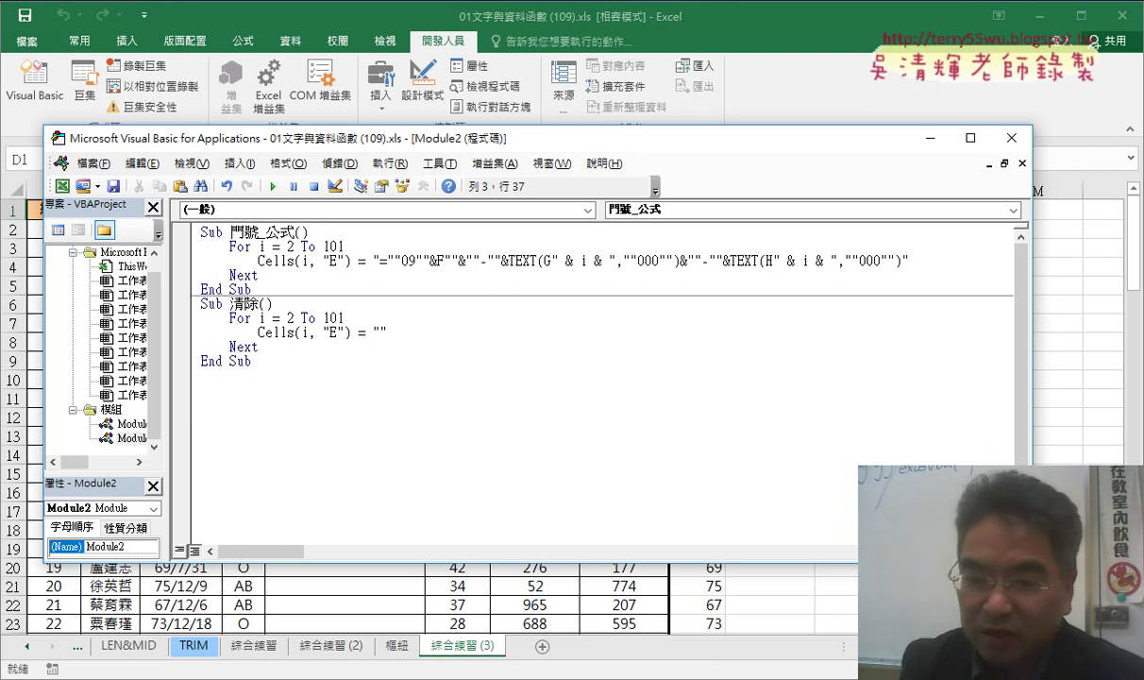
text("&)
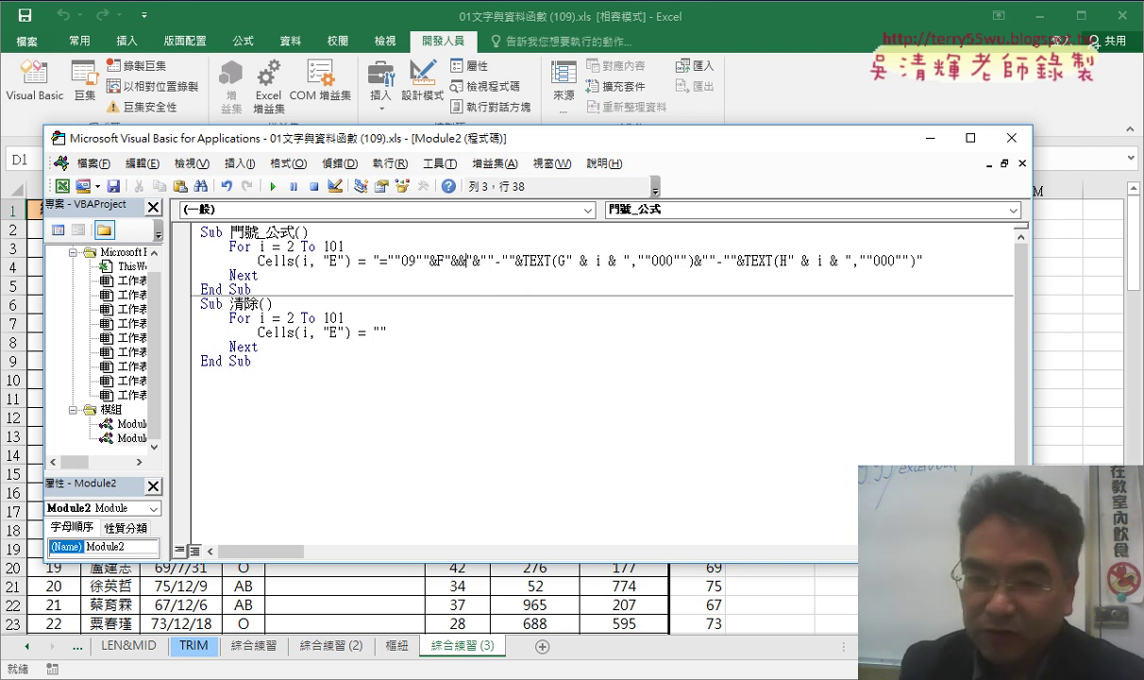
text(i)
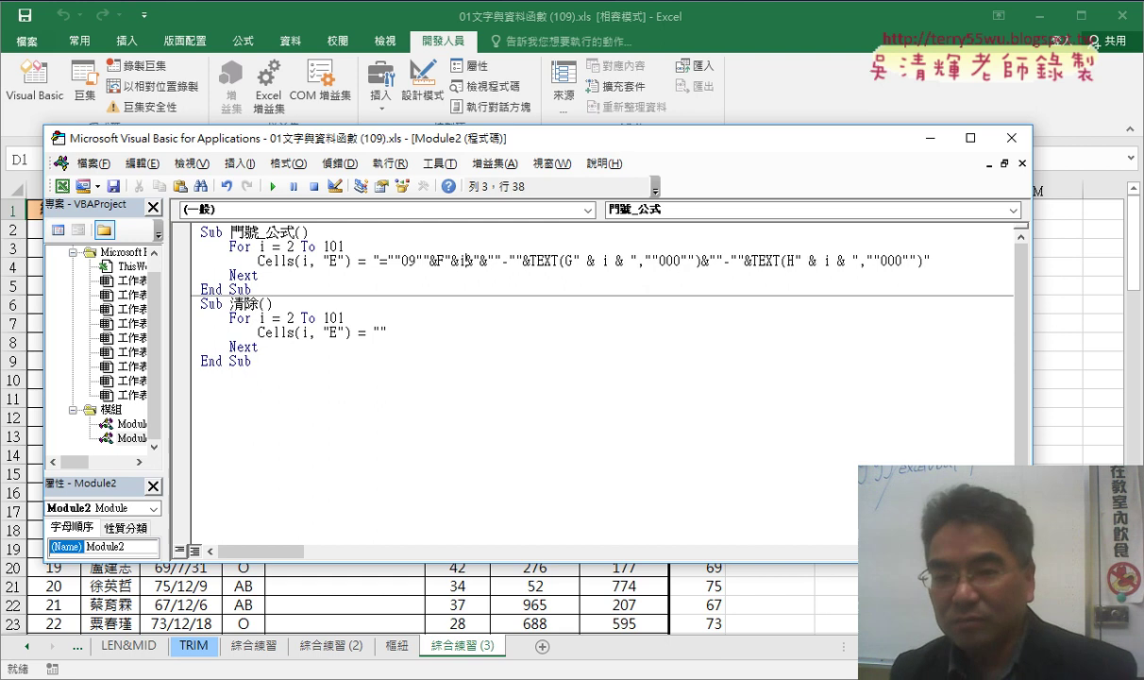
key(BackSpace)
key(BackSpace)
text(& i &)
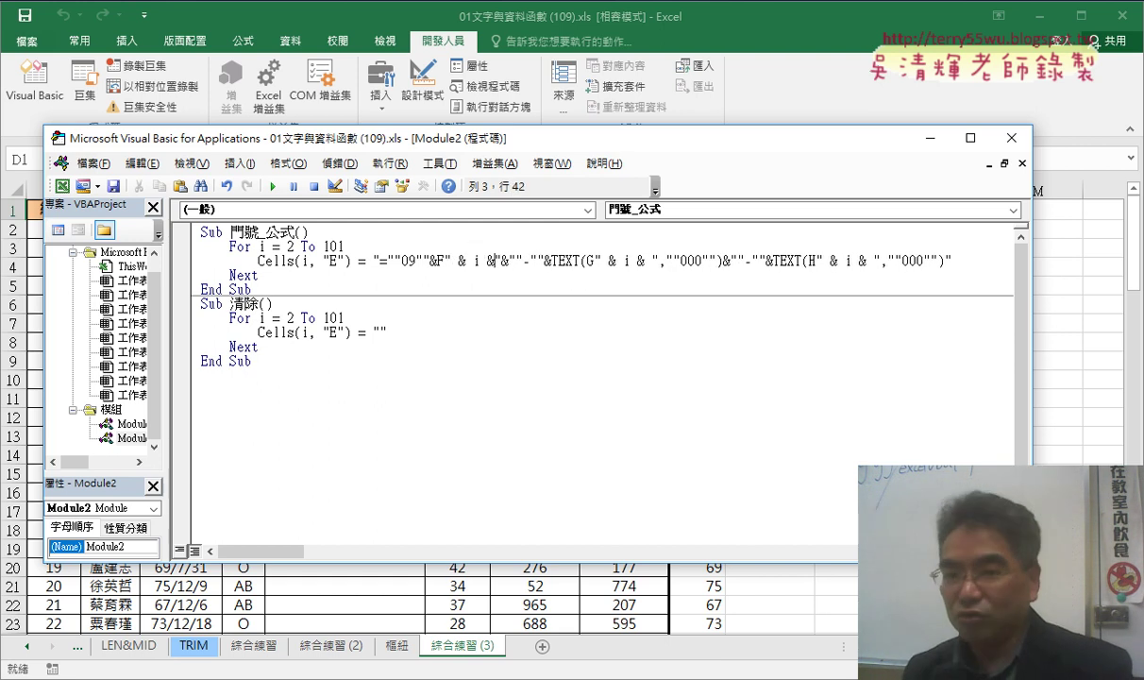